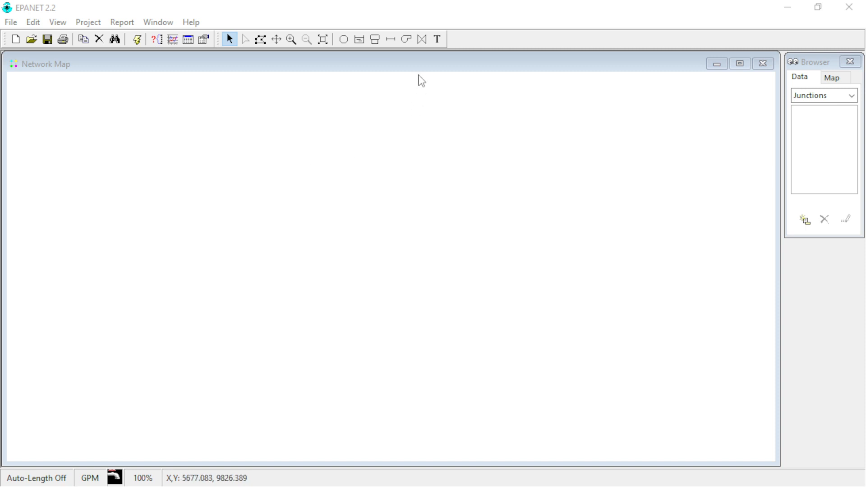
Switch to the Windows Control Panel and open the additional format settings (Configuración adicional) of Región
click(444, 12)
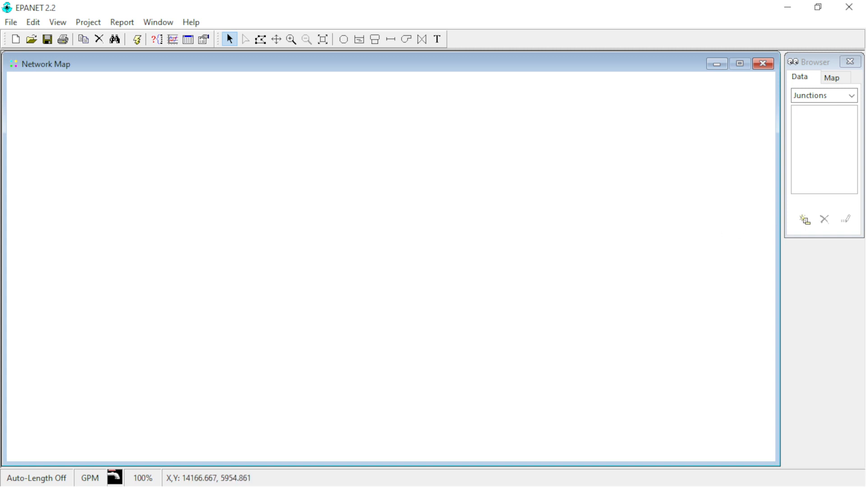
key(alt+Tab)
scroll(431, 257, up, 3)
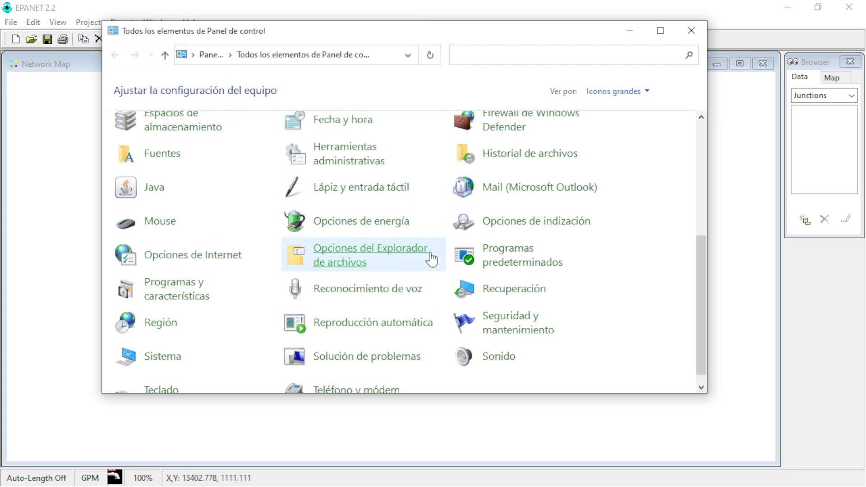
scroll(451, 248, up, 2)
scroll(433, 208, down, 4)
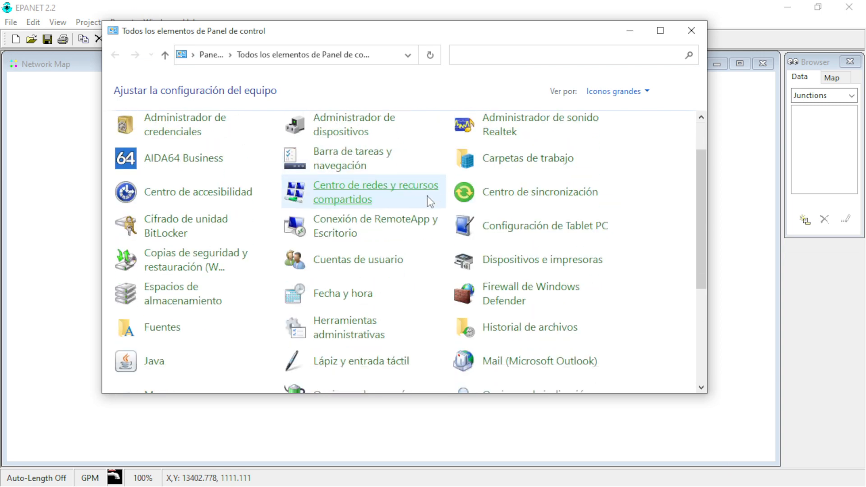
scroll(429, 201, down, 2)
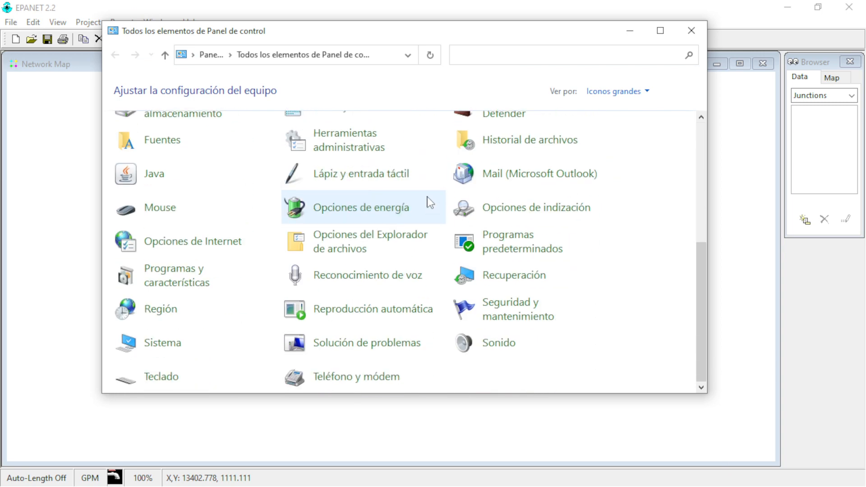
click(160, 310)
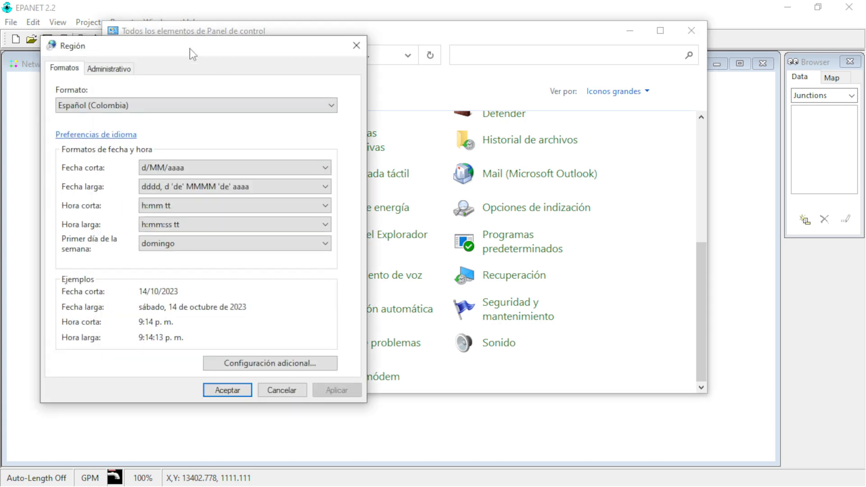
drag(190, 48, 621, 102)
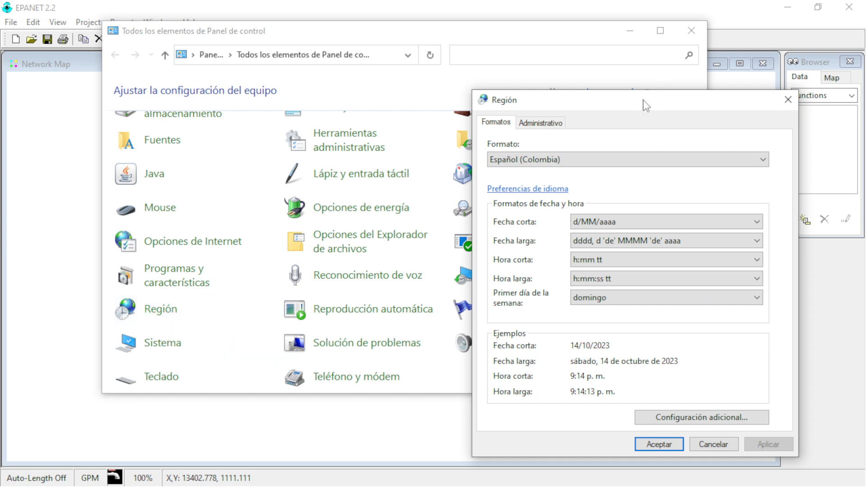
drag(644, 106, 446, 59)
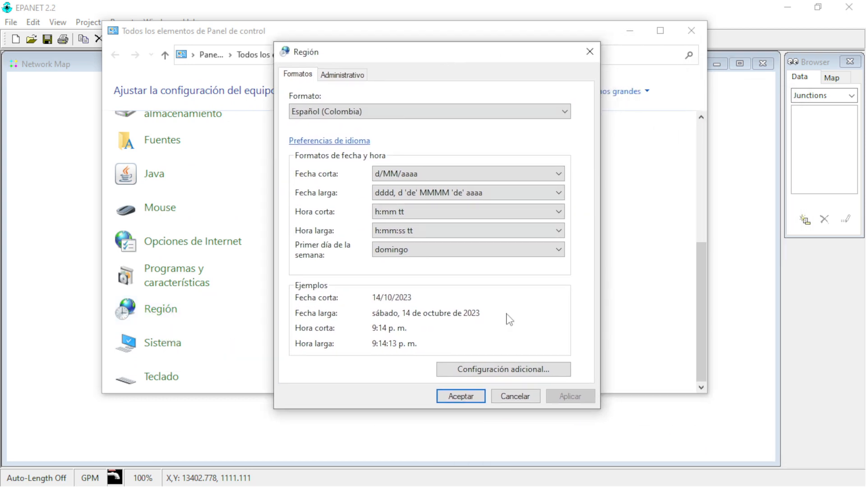
click(507, 373)
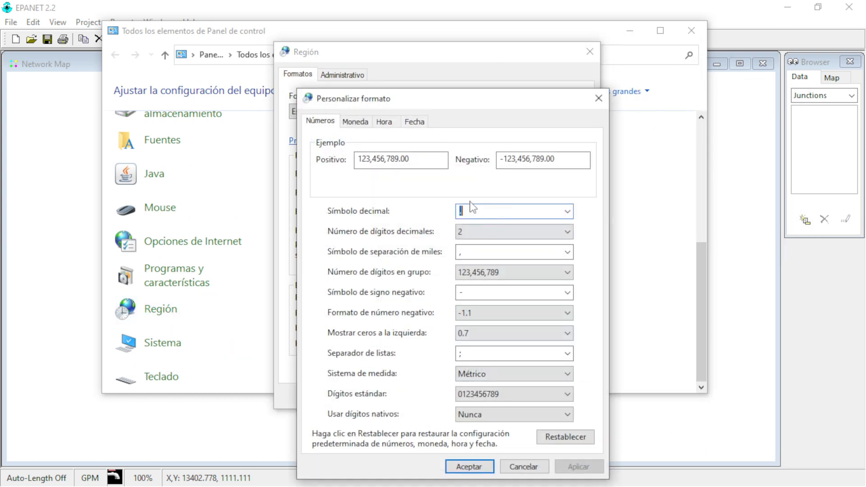
Set the thousands separator to ";" in the number format, accept the regional settings and close the Control Panel
click(483, 212)
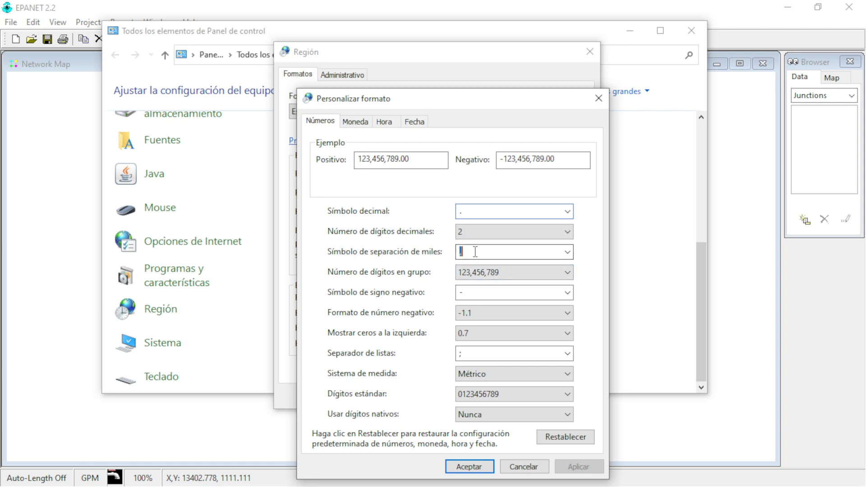
text(;)
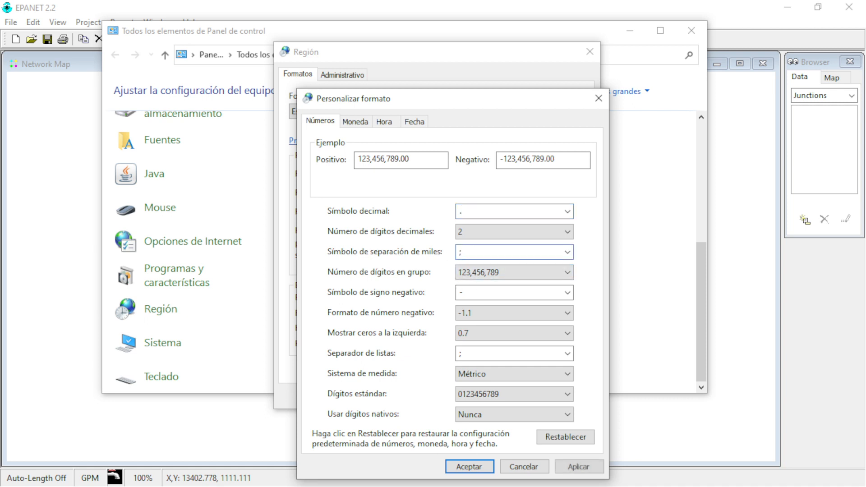
drag(410, 100, 426, 42)
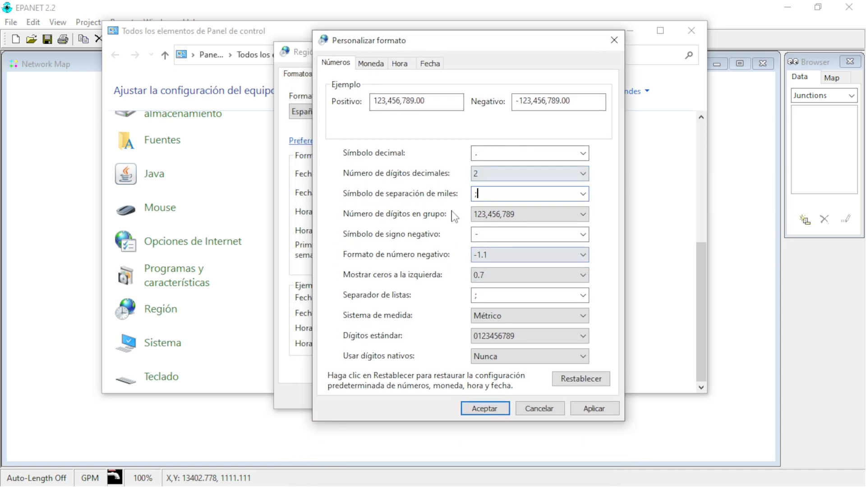
click(591, 410)
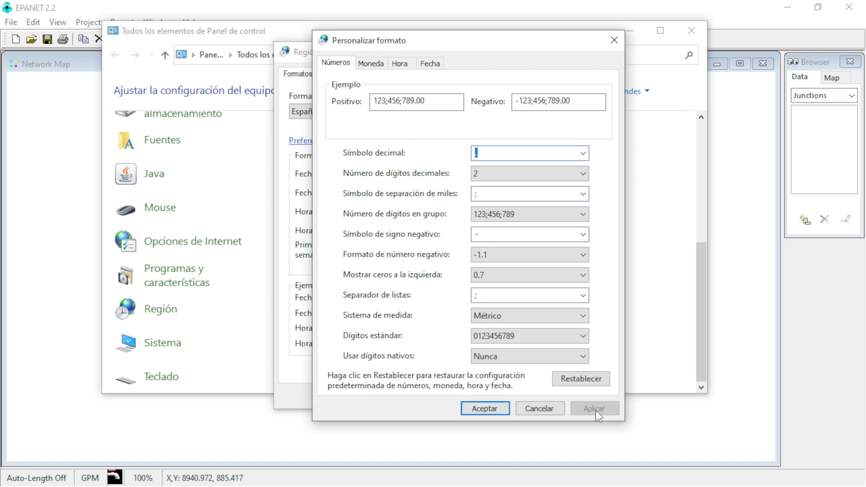
click(491, 409)
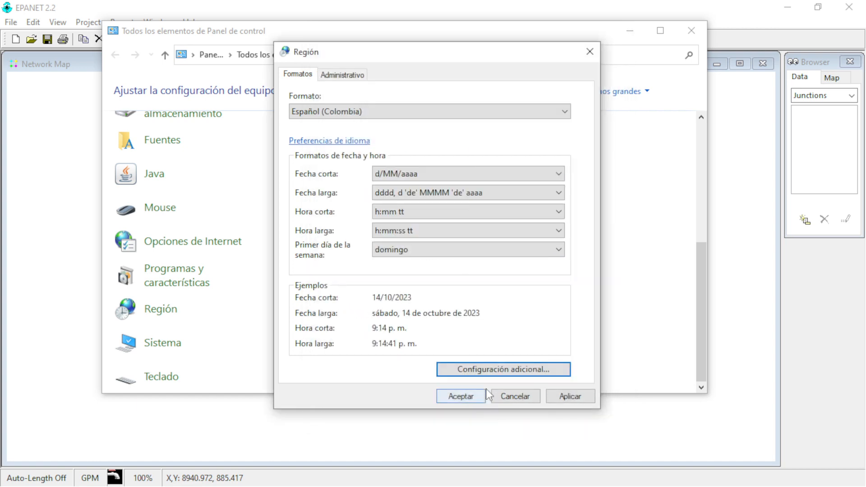
click(460, 396)
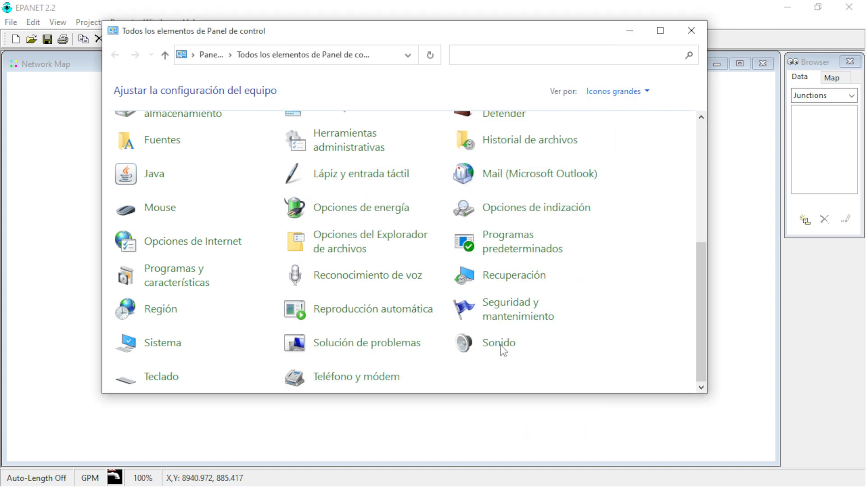
click(690, 31)
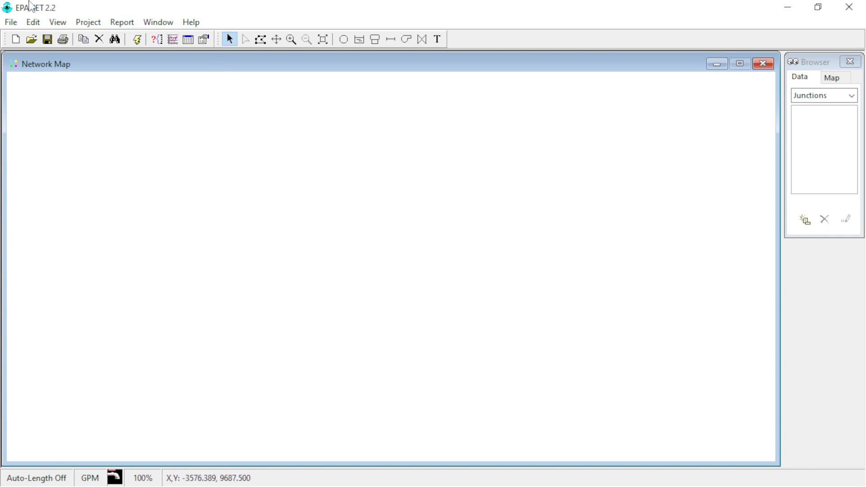
click(90, 27)
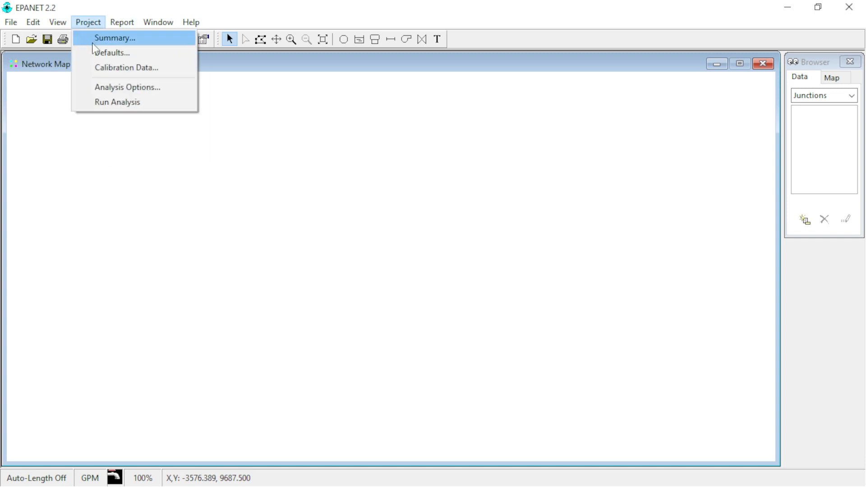
click(100, 52)
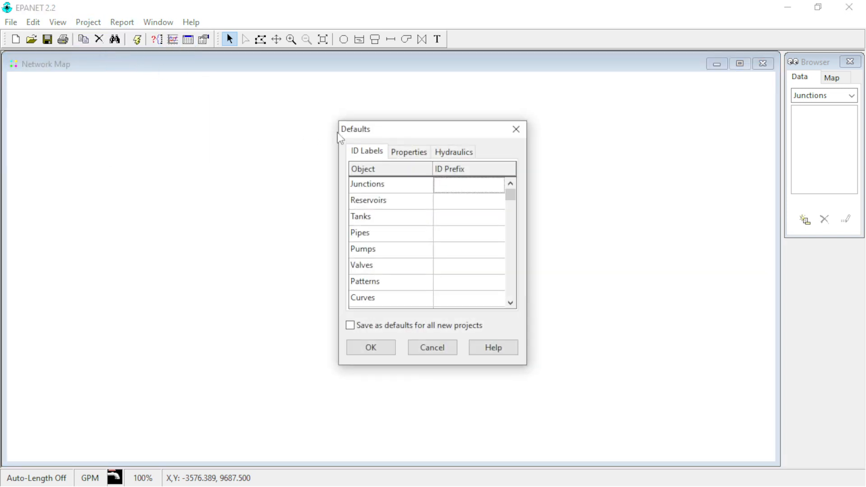
click(515, 129)
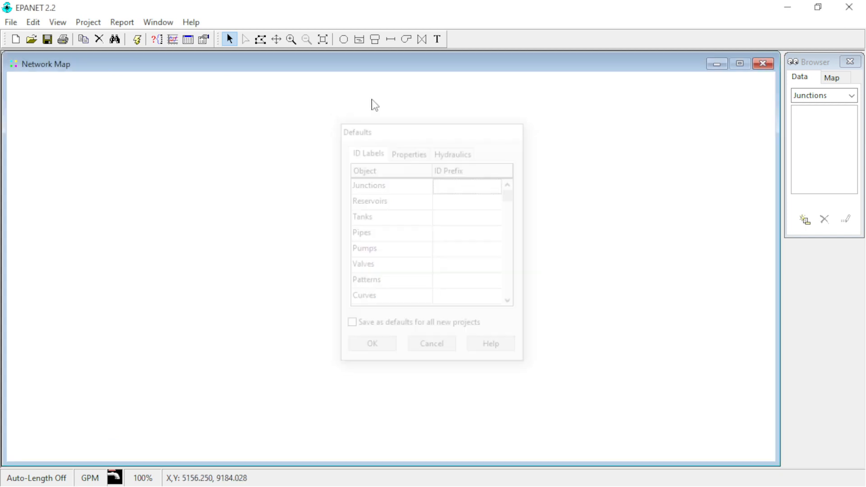
Open the EPANET project defaults at the ID labels and shift the dialog aside
click(89, 22)
click(122, 52)
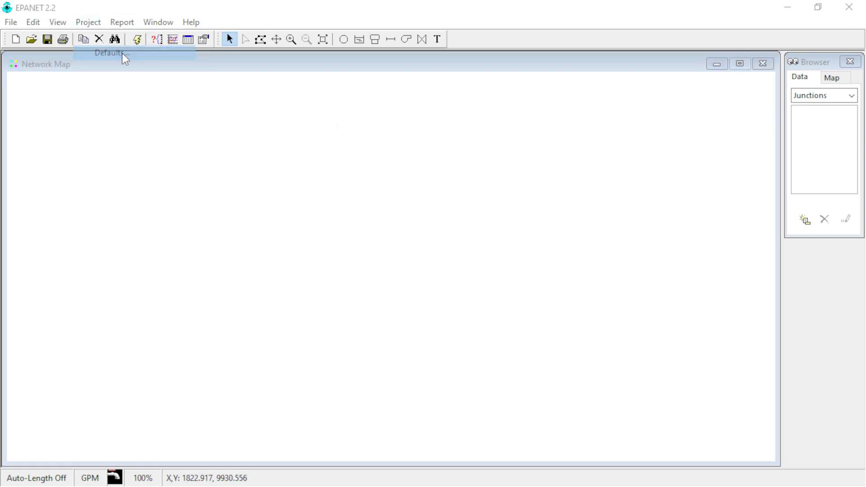
drag(391, 130, 442, 130)
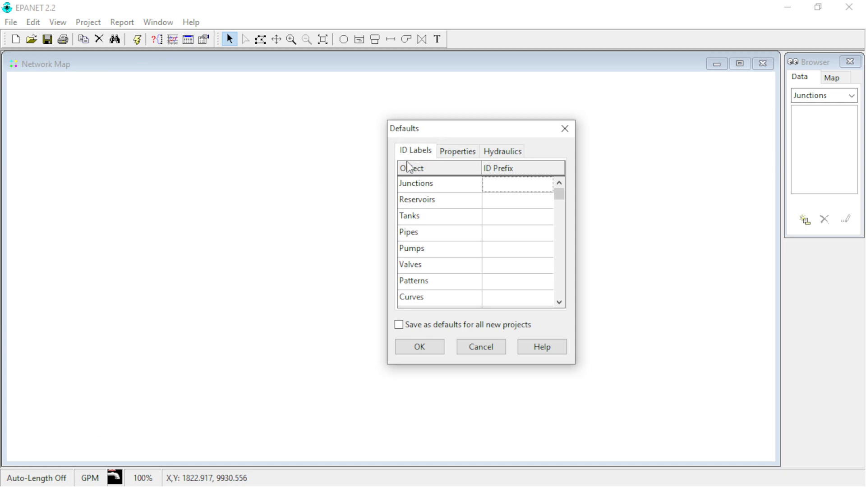
Examine the ID prefix entries for each object type and the ID increment in the project defaults
click(497, 185)
click(559, 303)
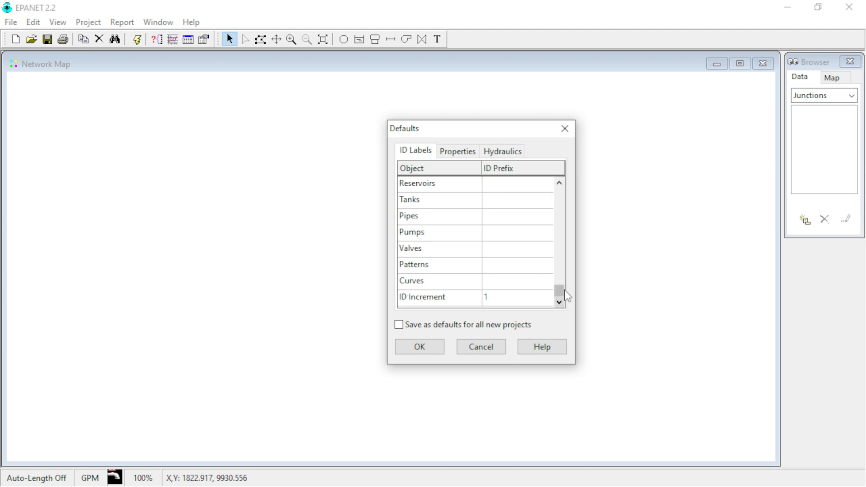
drag(563, 293, 571, 190)
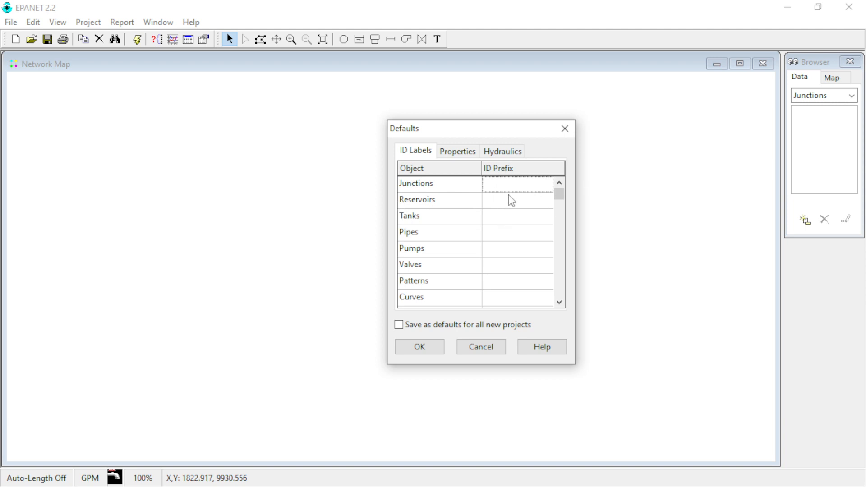
drag(559, 194, 559, 293)
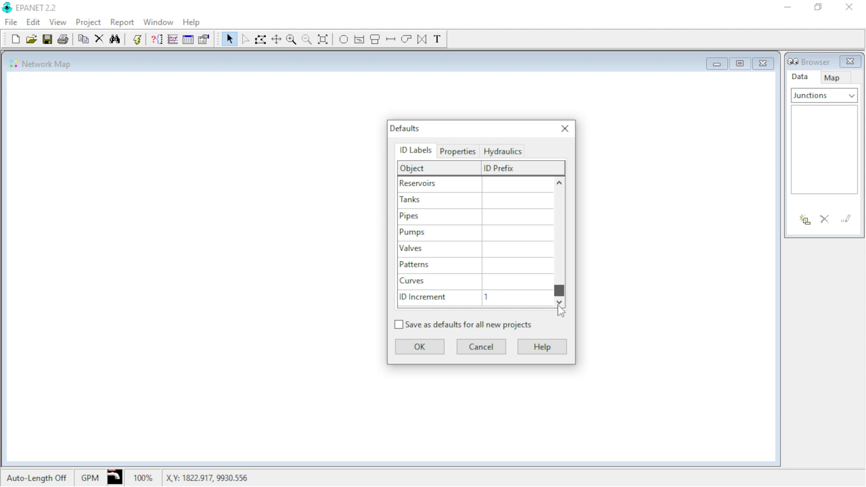
click(428, 303)
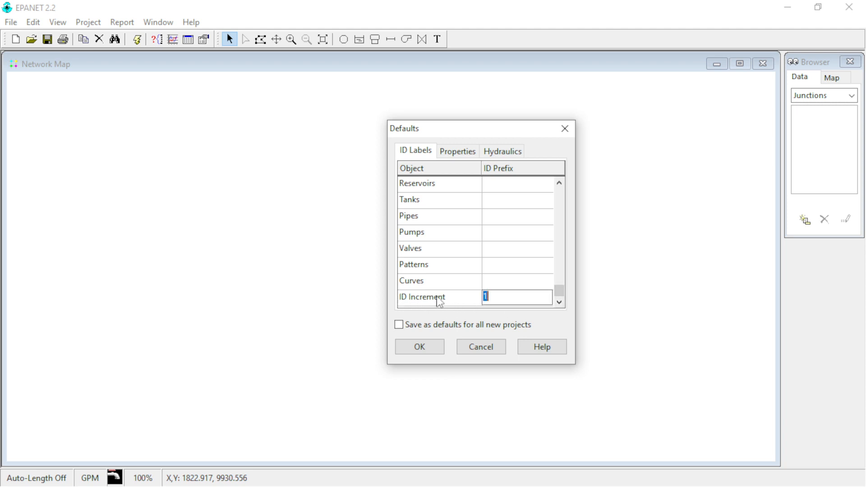
click(489, 297)
drag(561, 298, 558, 193)
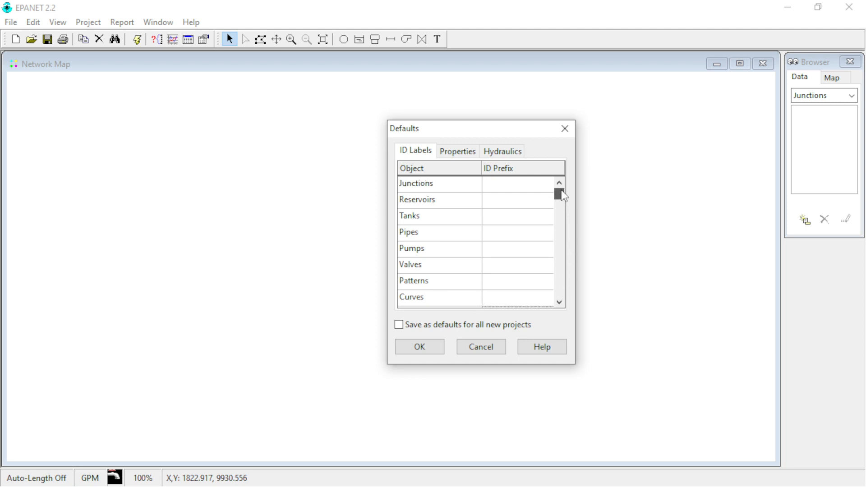
click(429, 188)
click(505, 200)
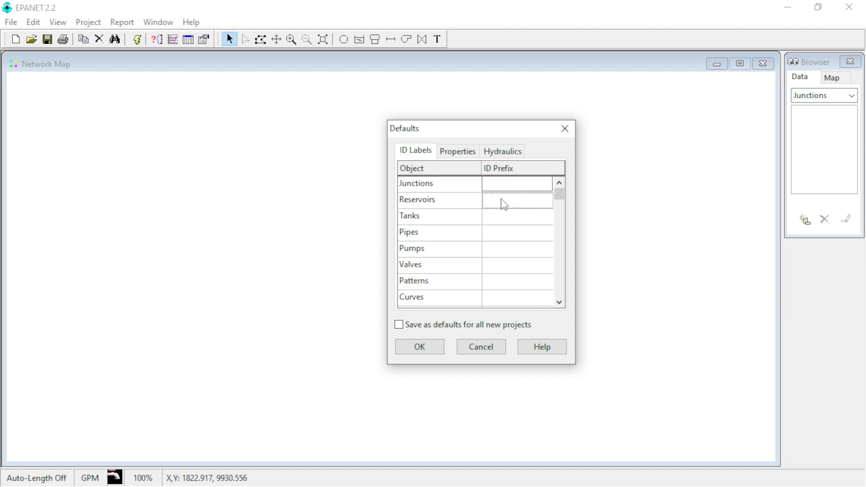
click(499, 218)
click(493, 234)
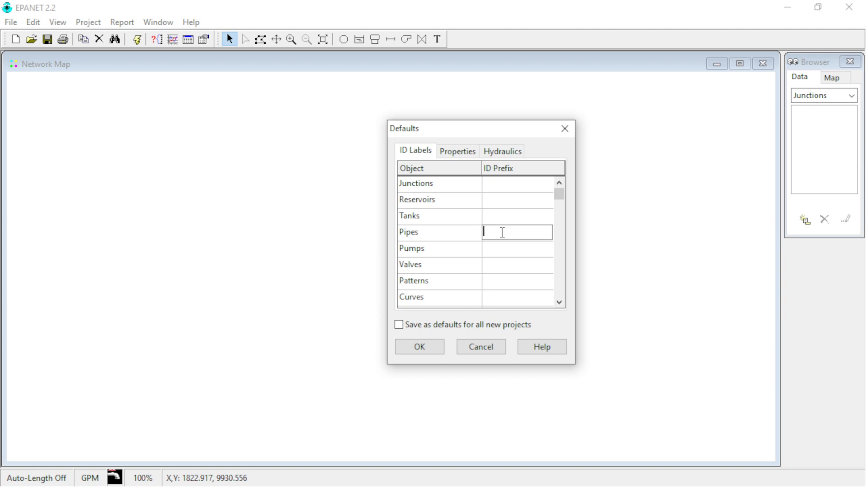
Set the default ID prefixes to Nd- for junctions, R- for reservoirs and Tq- for tanks
click(515, 183)
text(Nd-)
click(501, 201)
text(<)
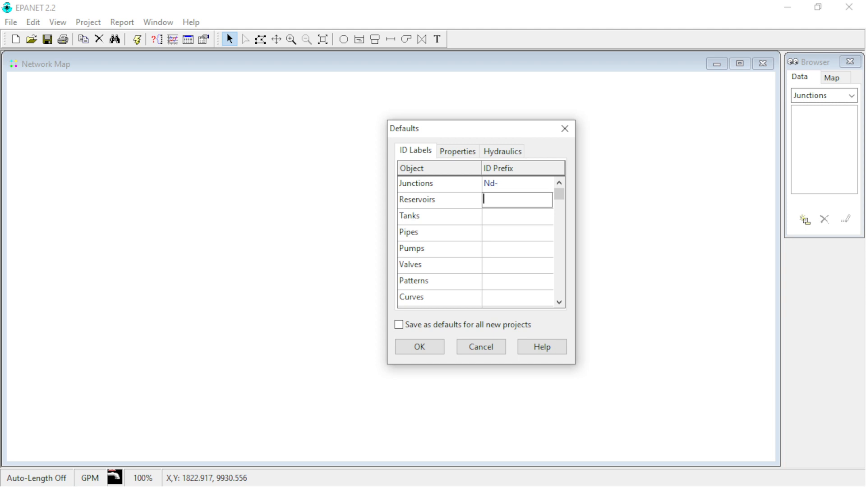
text(-)
key(Return)
text(q-)
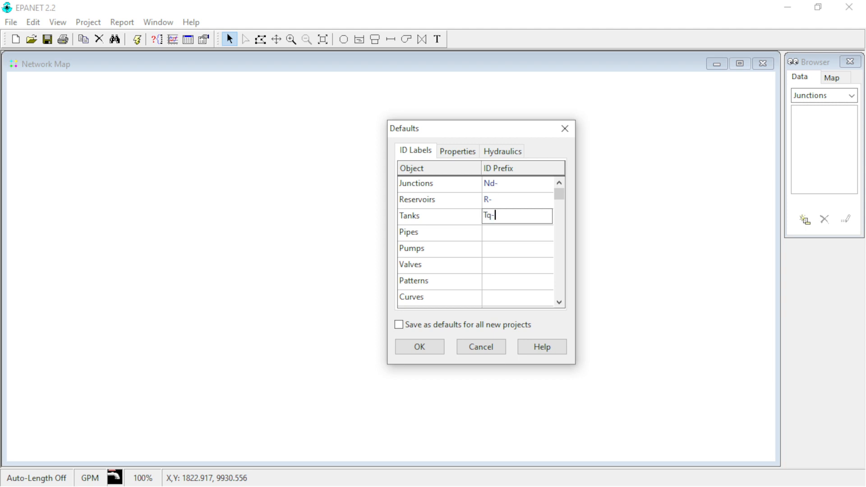
key(Return)
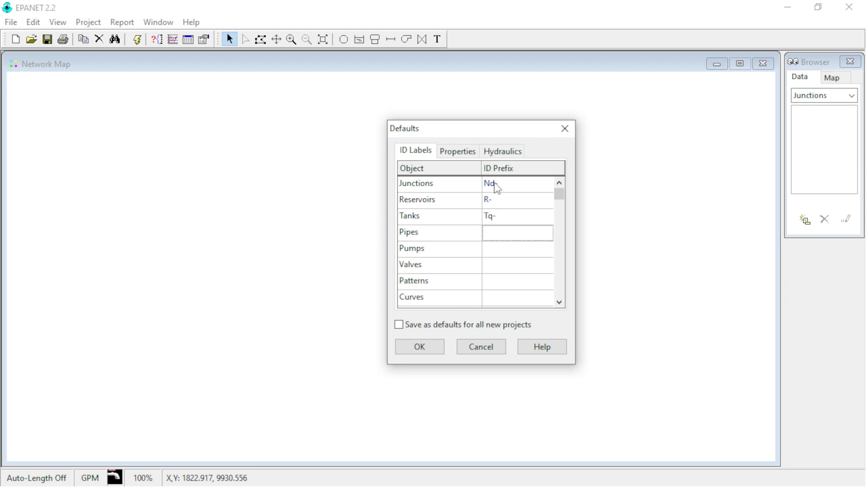
Set the default ID prefixes to Tub- for pipes, B- for pumps and V- for valves
text(Tub-)
key(Return)
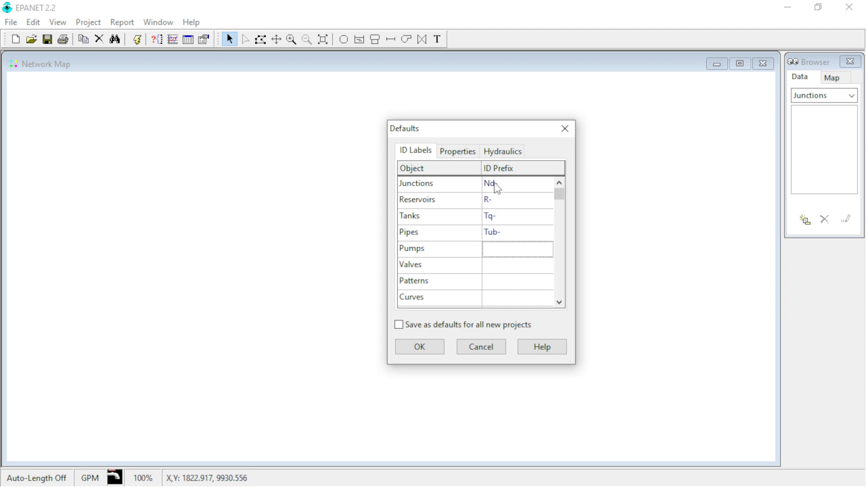
text(B-)
key(Return)
text(V-)
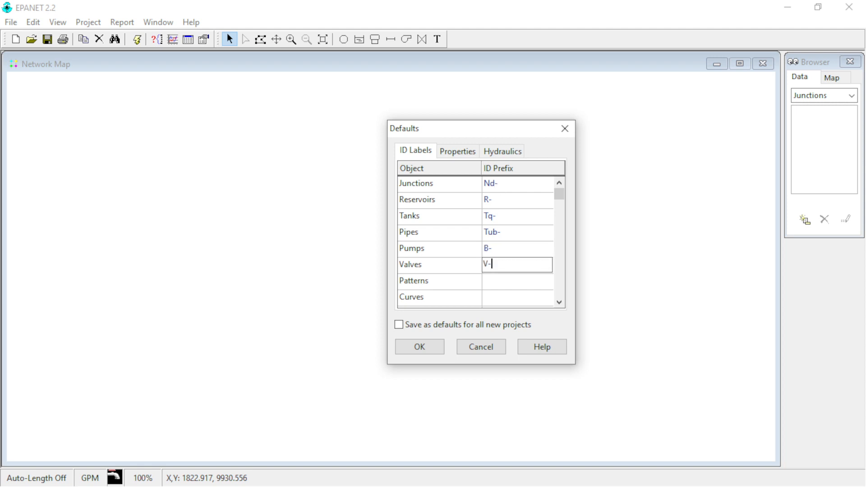
key(Return)
Set the ID prefixes to P- for patterns and C- for curves, and enable saving as defaults for all new projects
text(P)
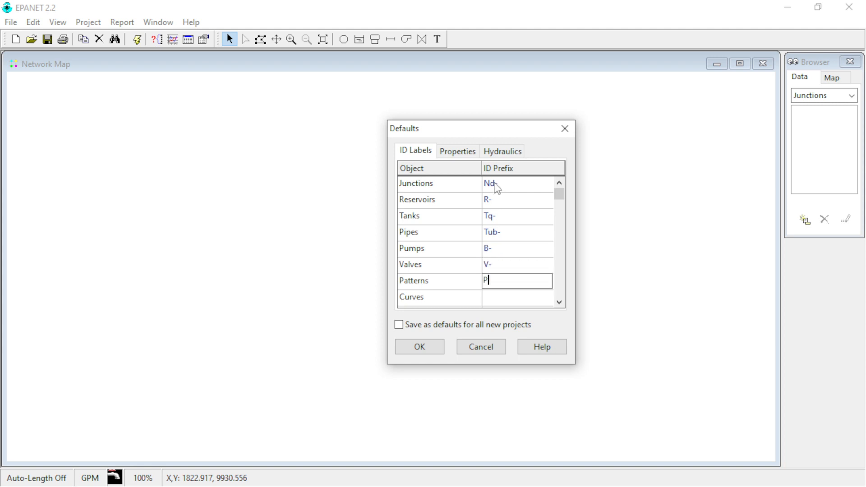
text(-)
key(Return)
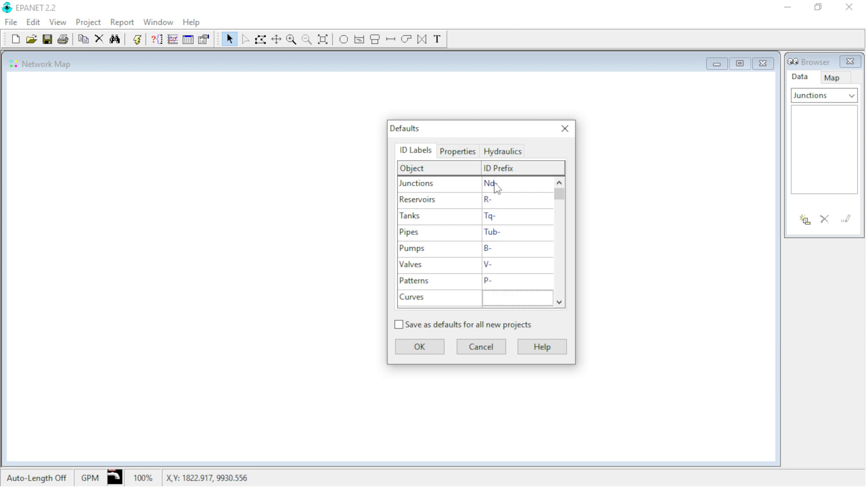
text(C-)
click(410, 327)
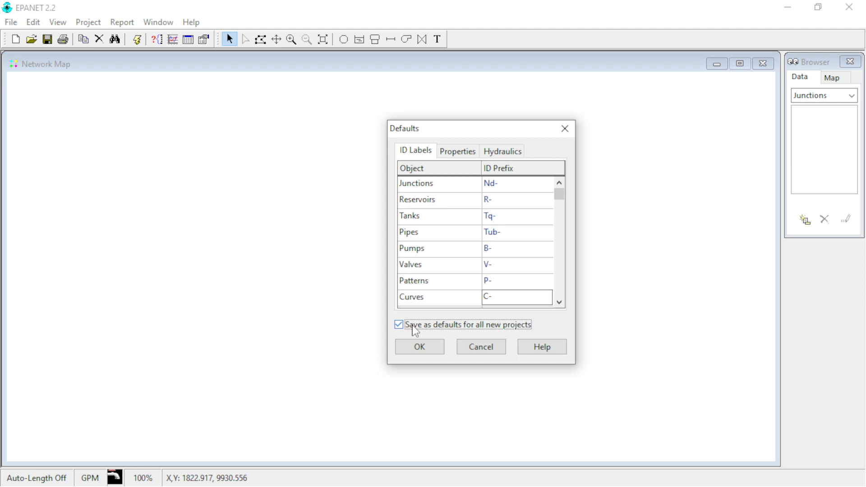
Set the default pipe roughness to 0.0015 and the default pipe diameter to 25.4
click(463, 155)
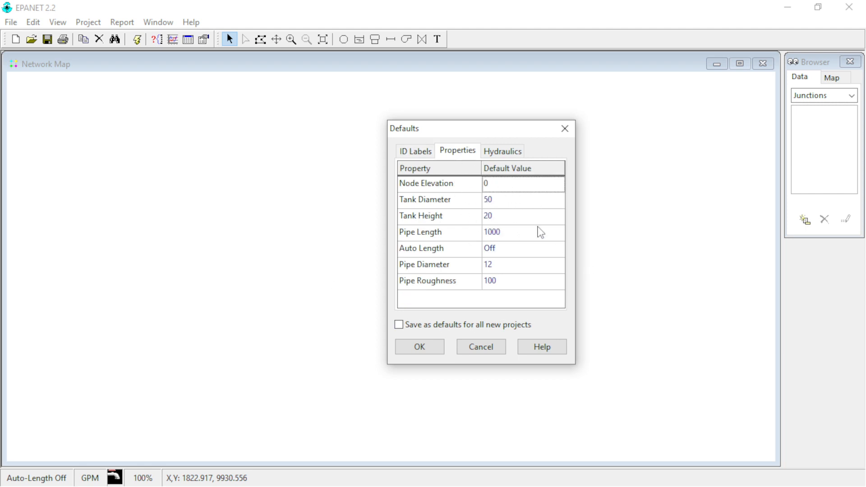
click(493, 186)
click(502, 280)
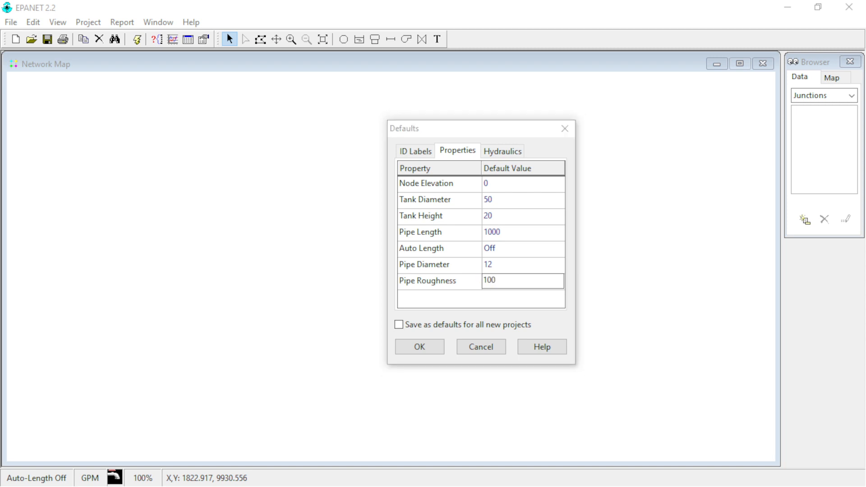
click(518, 280)
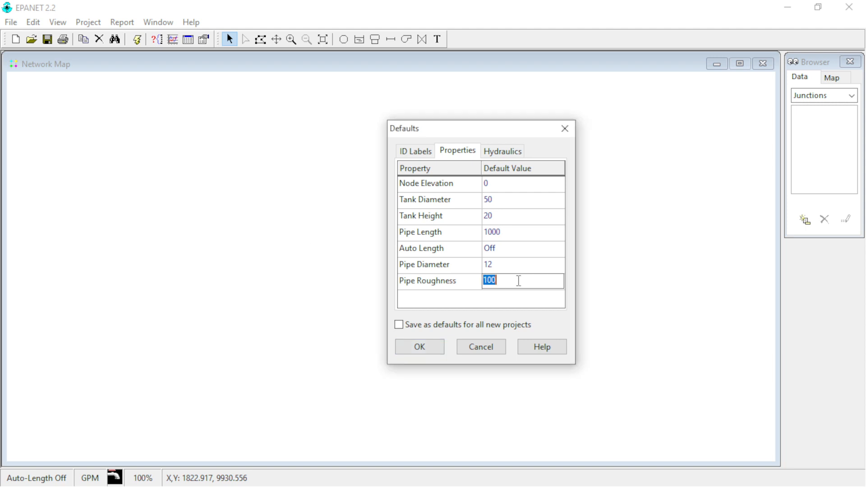
text(0.0015)
click(505, 264)
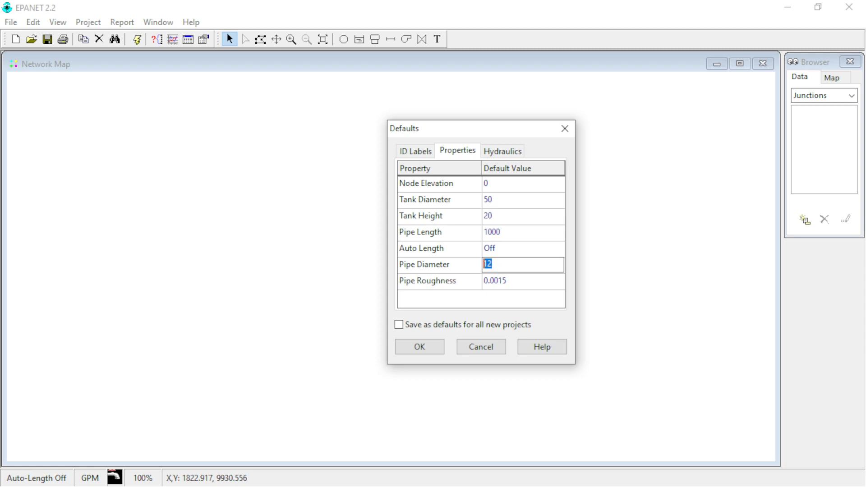
text(2)
Set the default flow units to LPS in the hydraulic defaults
click(496, 155)
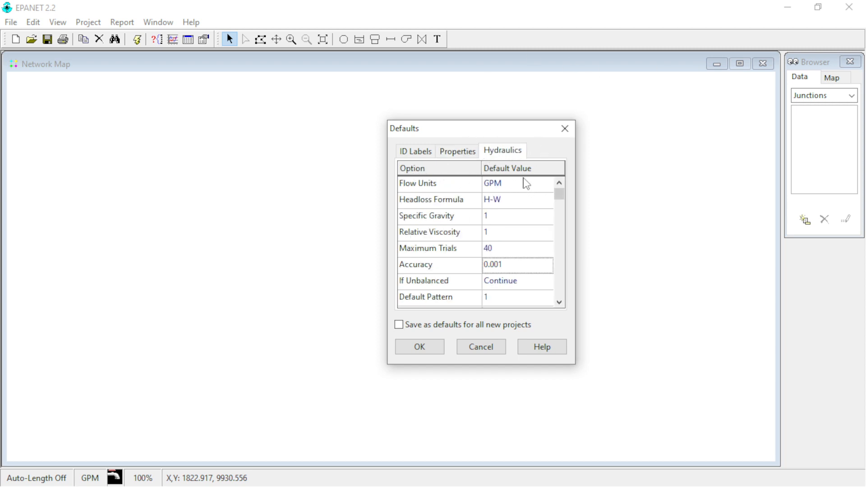
click(543, 187)
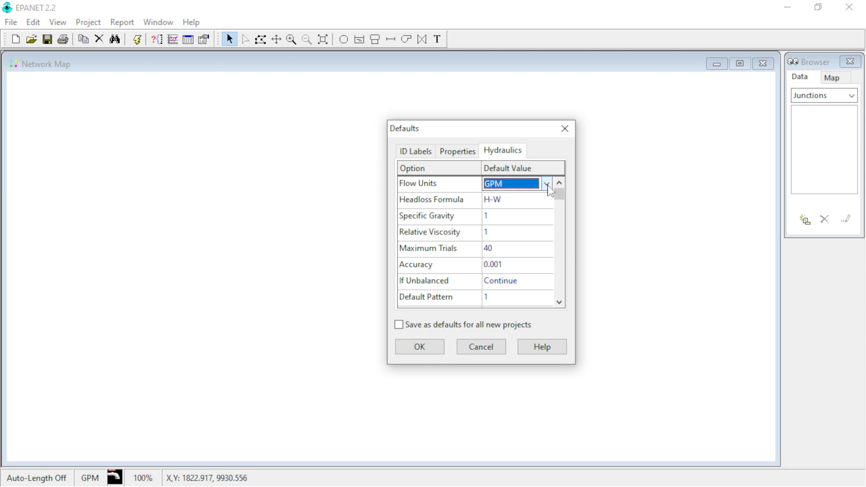
click(546, 183)
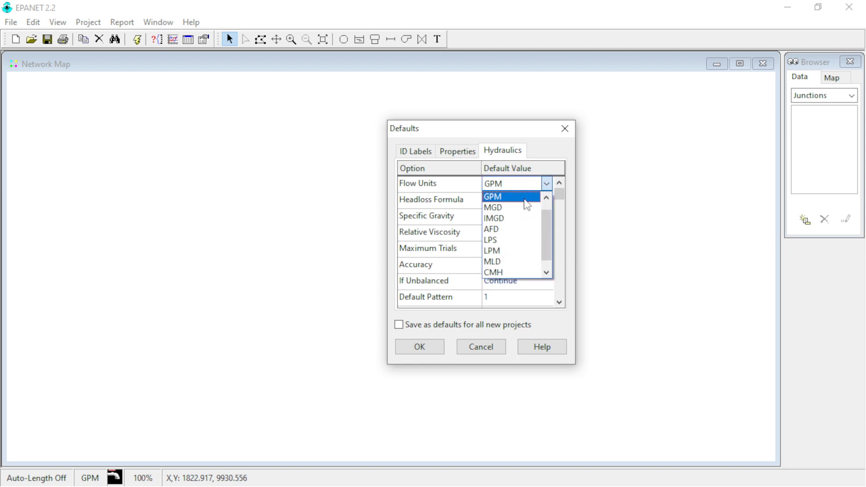
drag(546, 231, 553, 208)
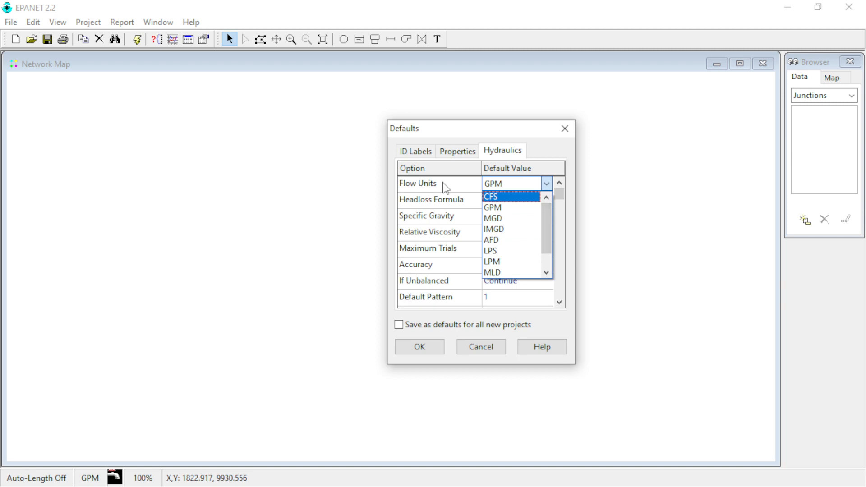
click(501, 203)
click(546, 183)
click(491, 198)
click(546, 188)
click(503, 212)
click(546, 184)
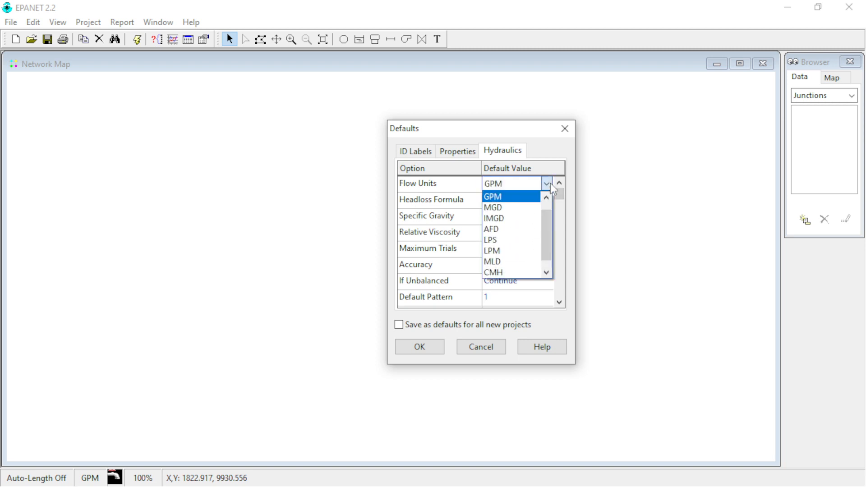
drag(543, 230, 546, 256)
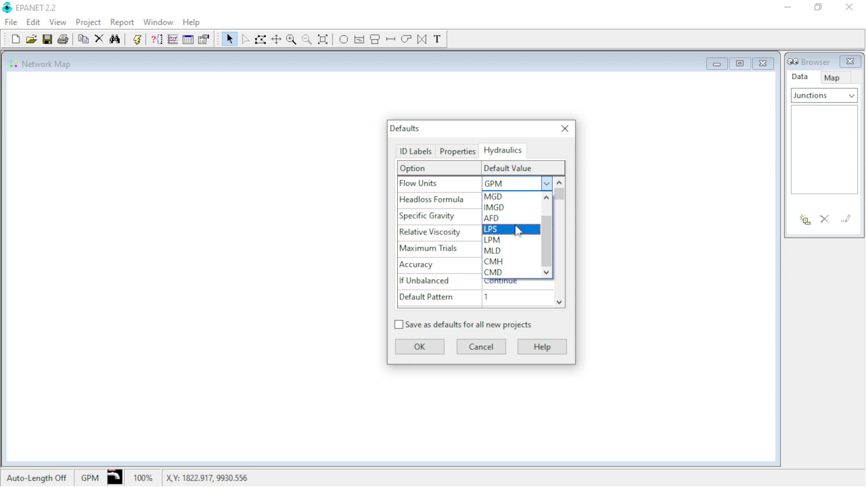
click(493, 230)
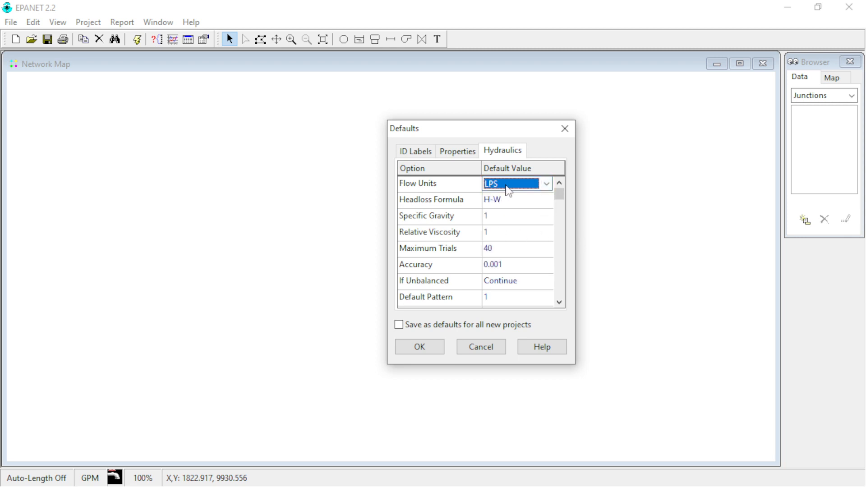
click(546, 183)
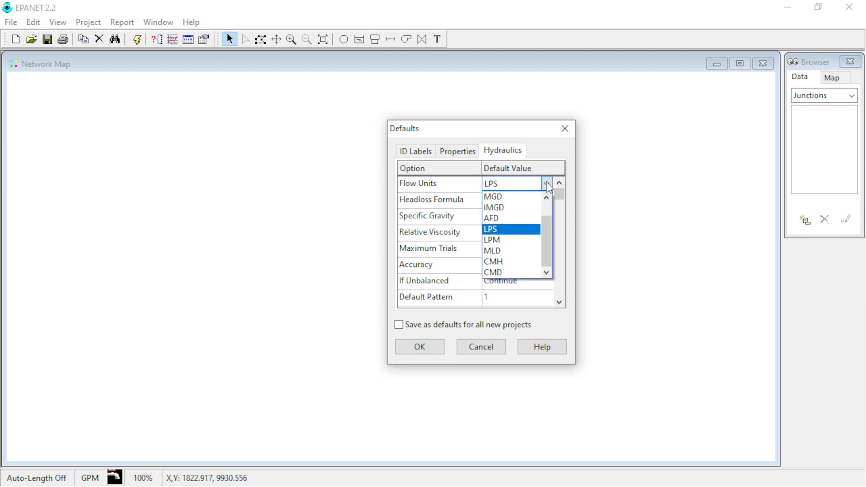
click(448, 190)
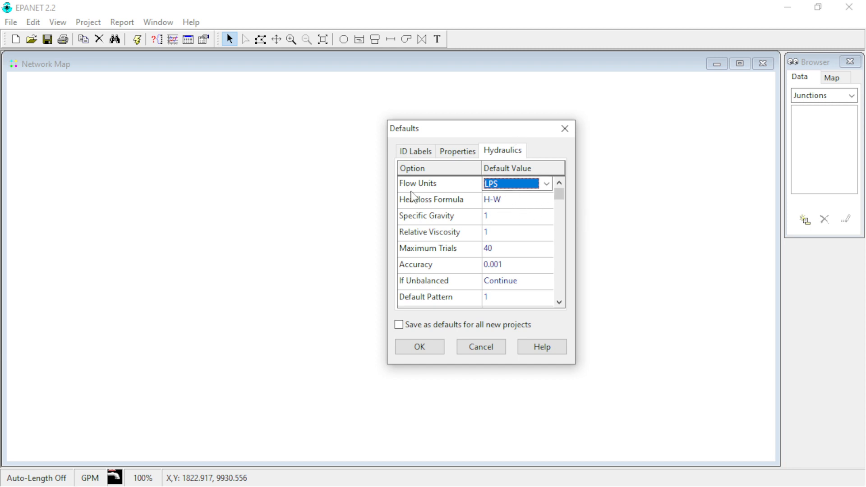
Set the default headloss formula to D-W
click(536, 201)
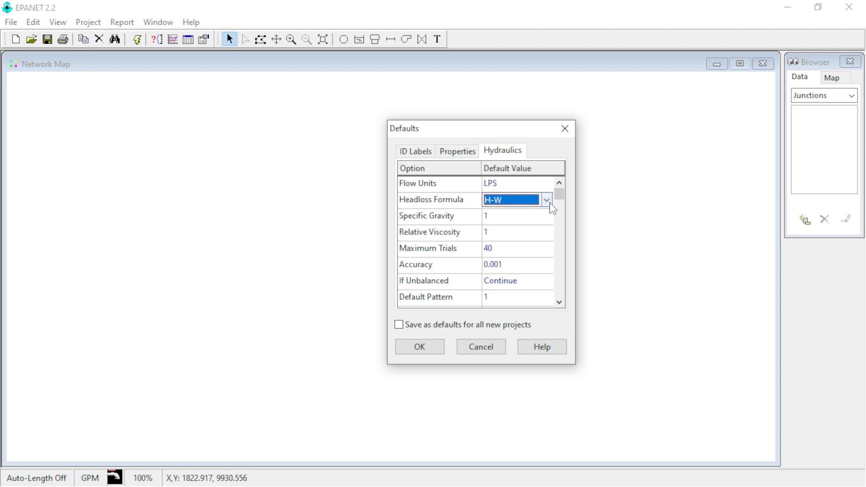
click(546, 200)
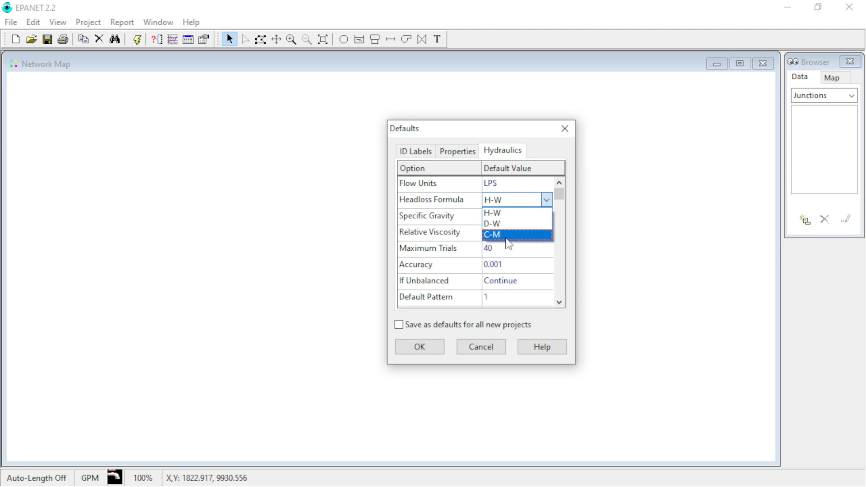
click(496, 228)
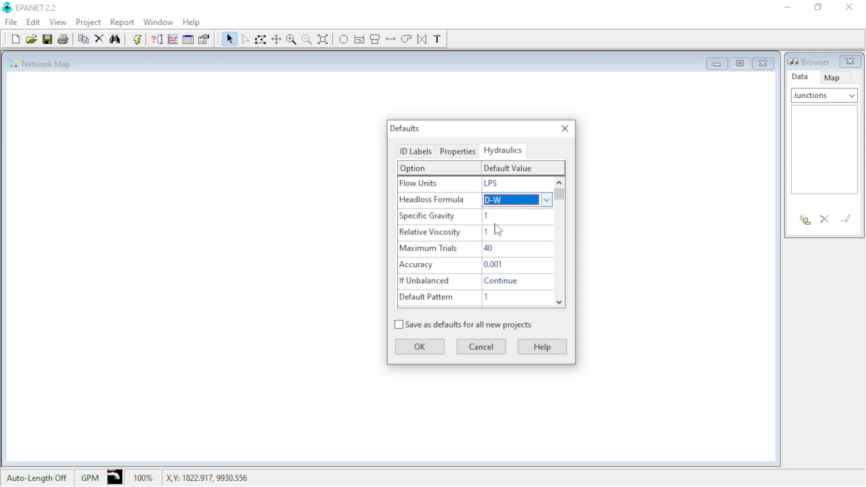
click(547, 199)
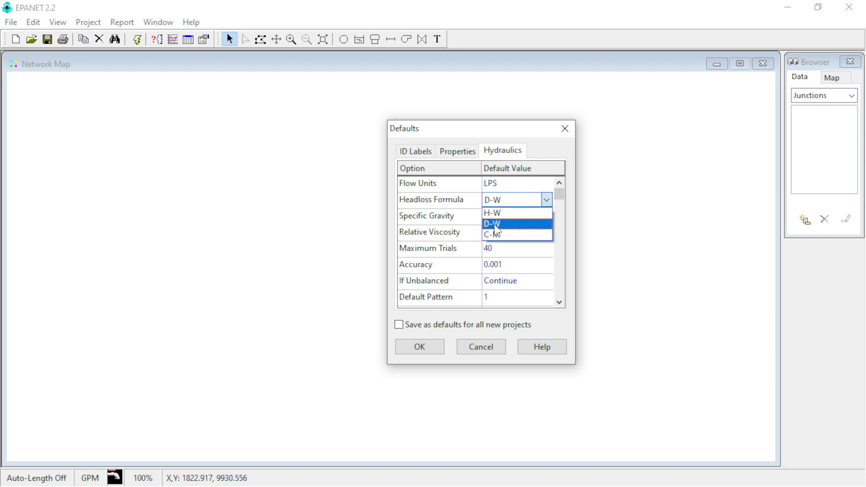
click(494, 224)
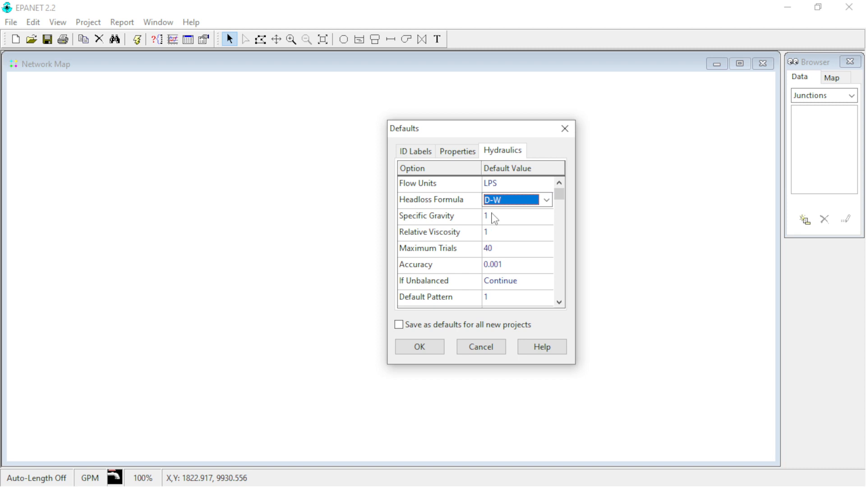
Recheck the default pipe roughness and the hydraulic defaults, and accept the project defaults
click(462, 154)
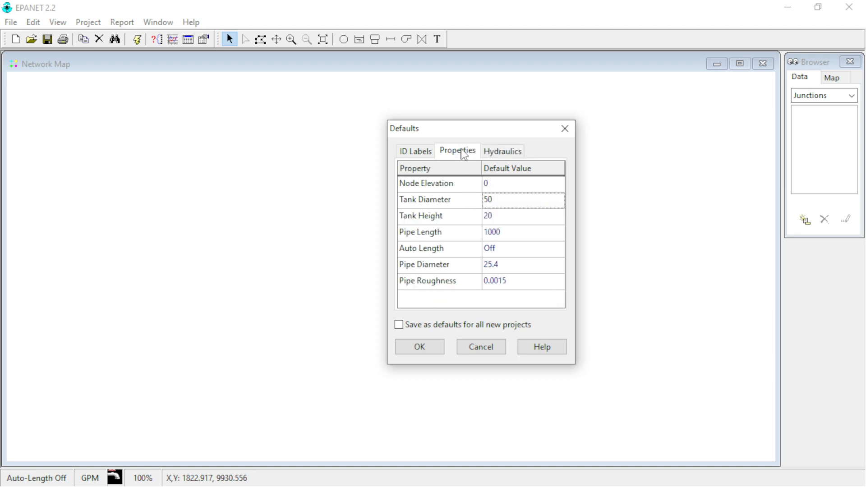
click(507, 282)
drag(519, 281, 465, 277)
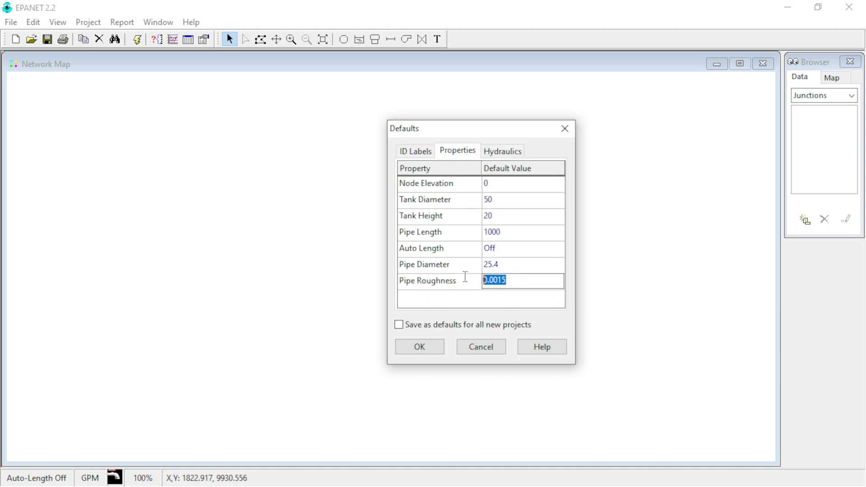
click(517, 283)
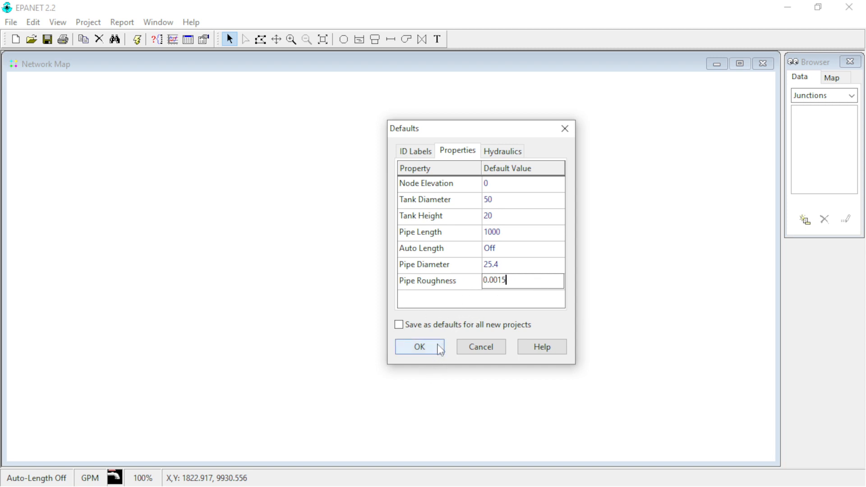
click(445, 328)
click(399, 324)
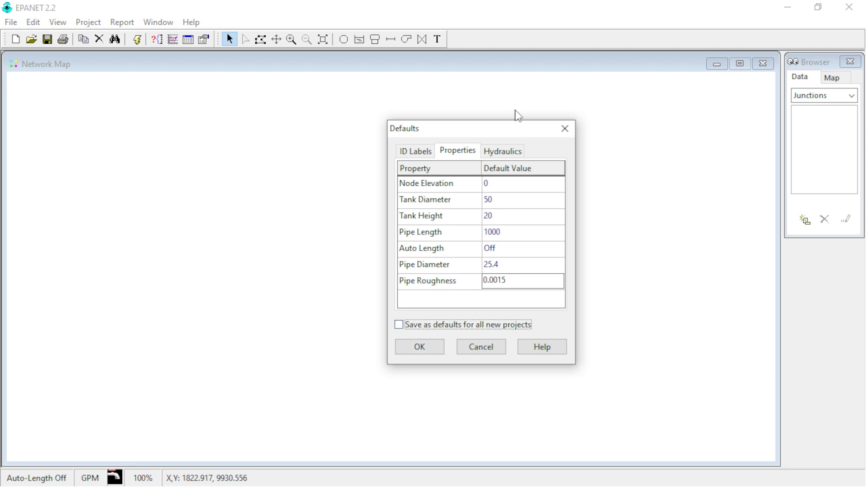
click(507, 150)
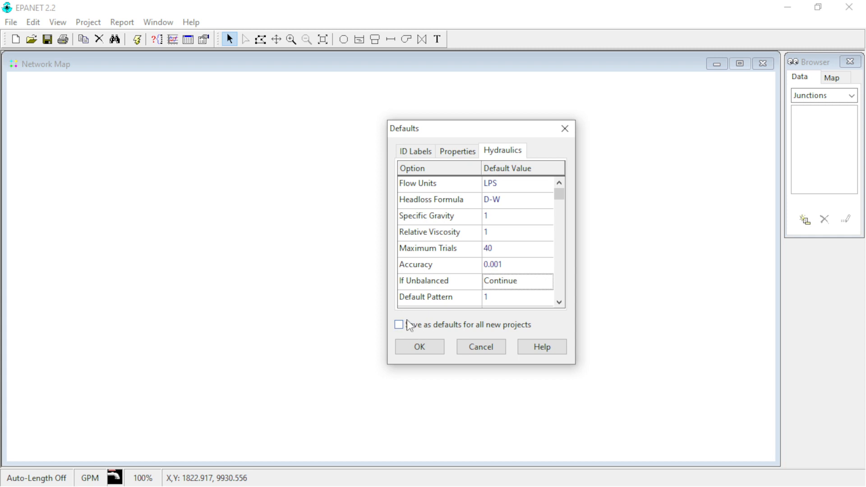
click(435, 351)
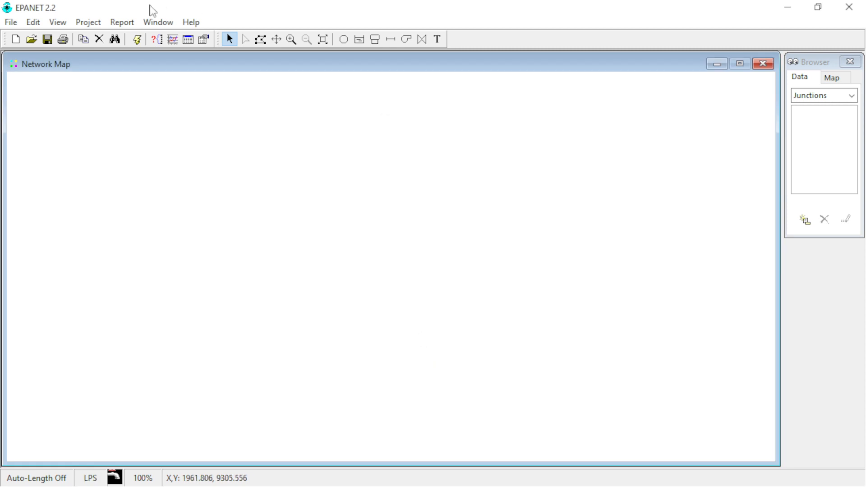
Consult the SI metric units help page for the units of pipe diameter, flow and roughness coefficient, and close the help
click(191, 22)
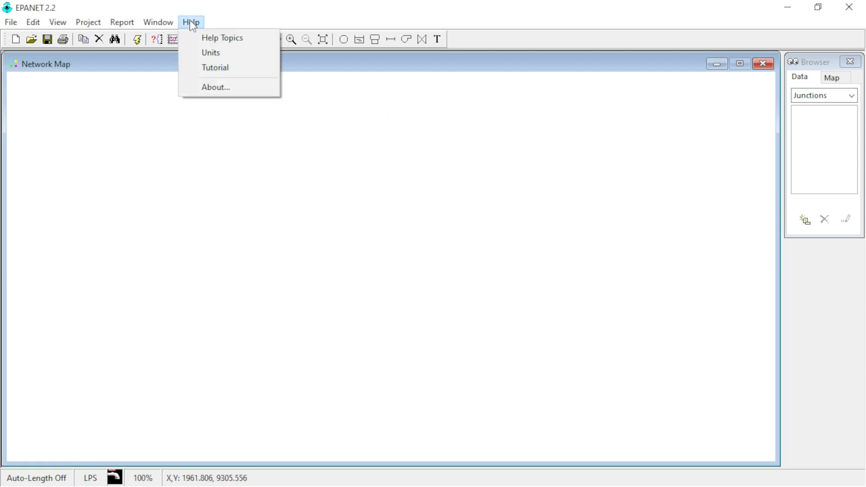
click(216, 58)
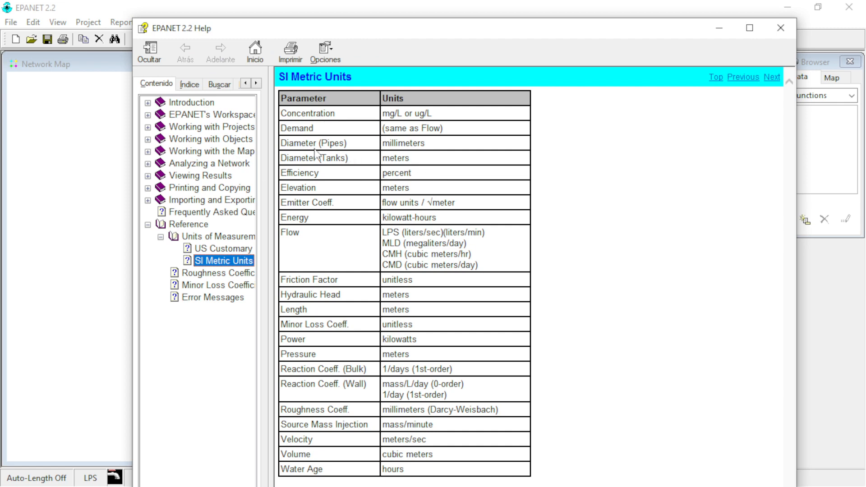
drag(284, 143, 447, 142)
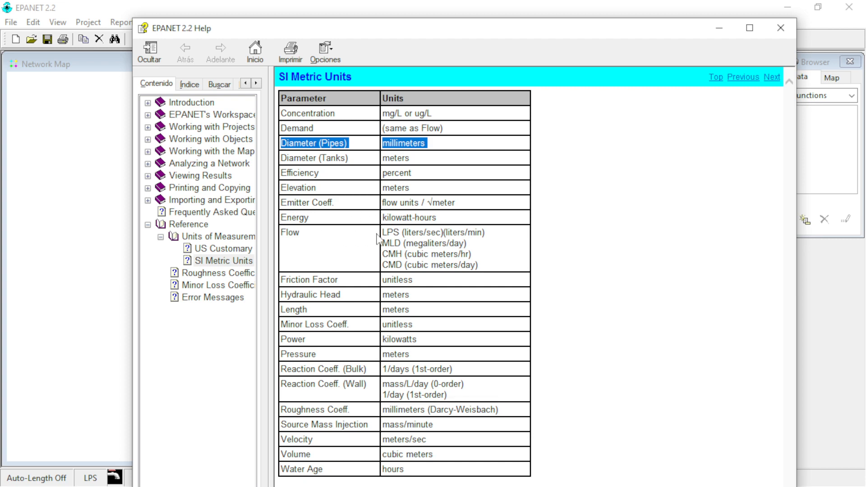
drag(385, 233, 515, 263)
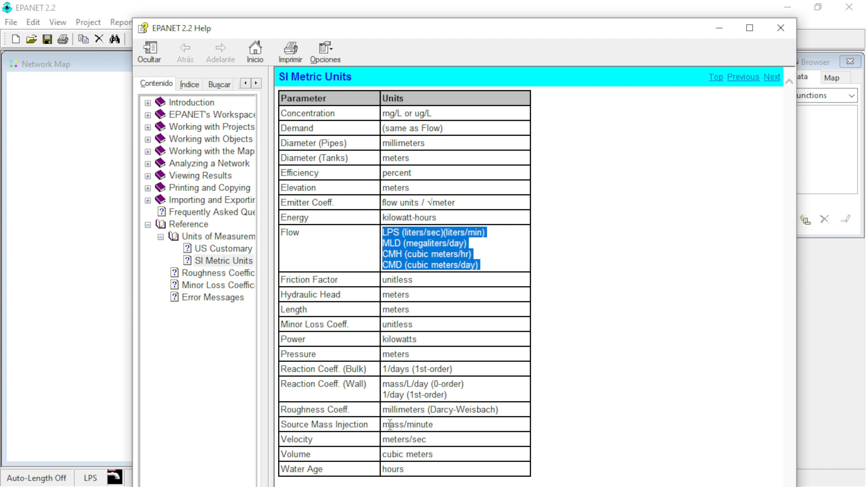
drag(383, 410, 519, 412)
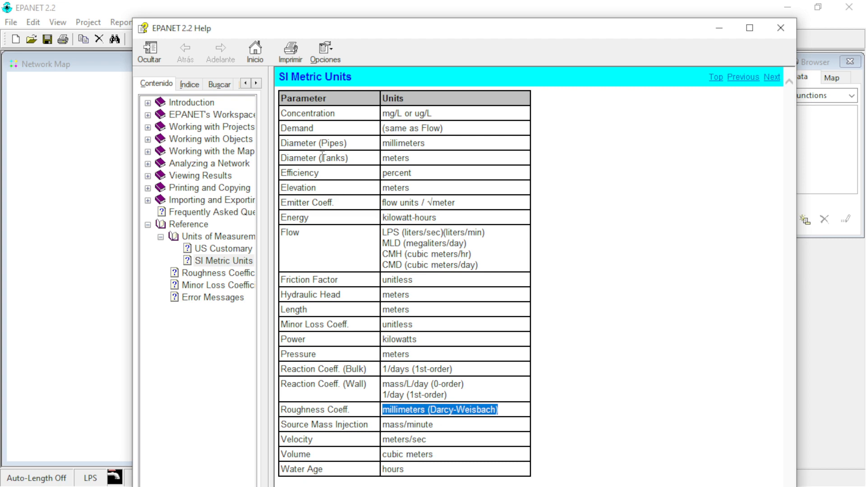
click(781, 29)
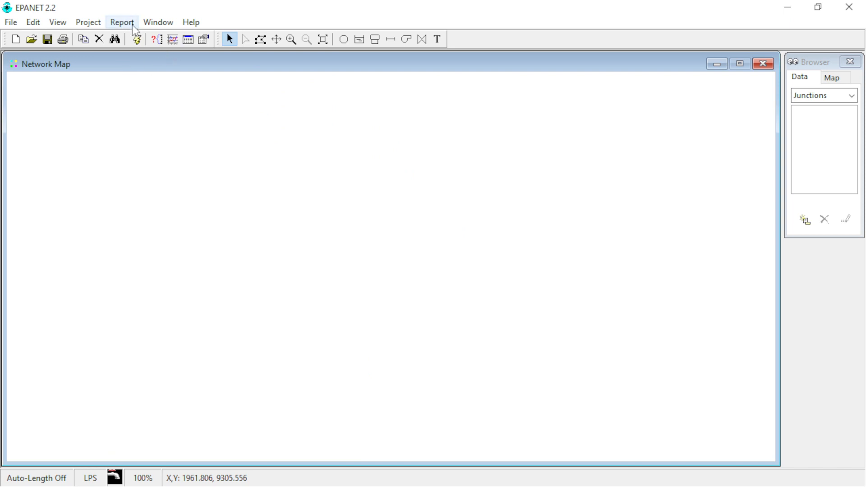
Turn on the display of node IDs, node values, link IDs and link values in the map notation options
click(58, 22)
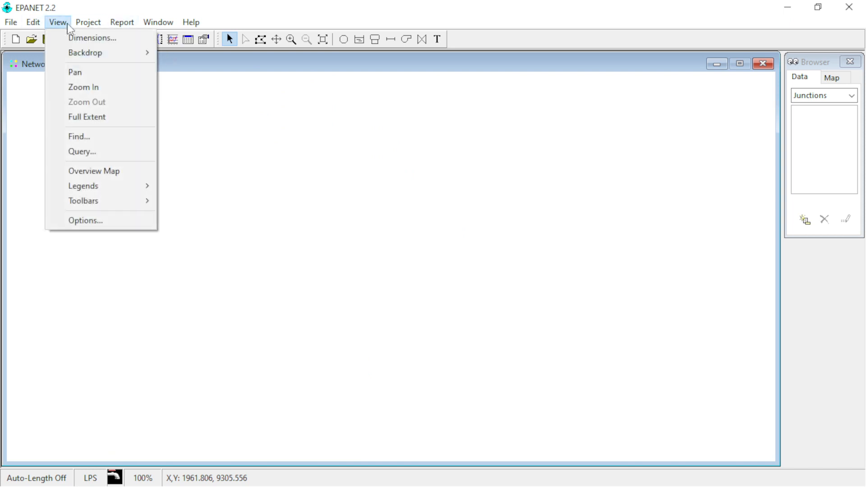
mouse_move(104, 58)
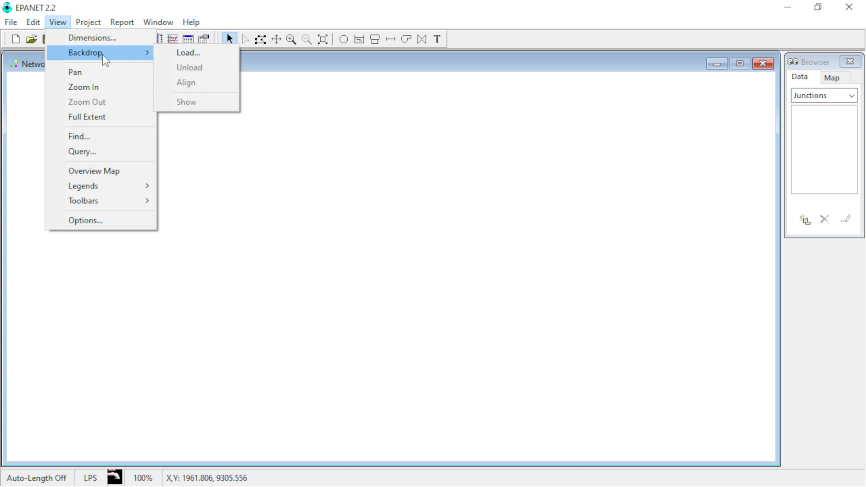
click(99, 222)
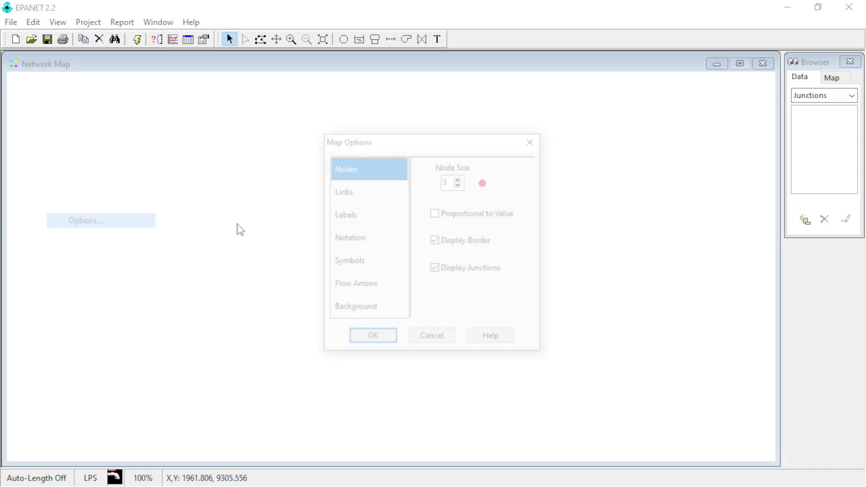
click(351, 189)
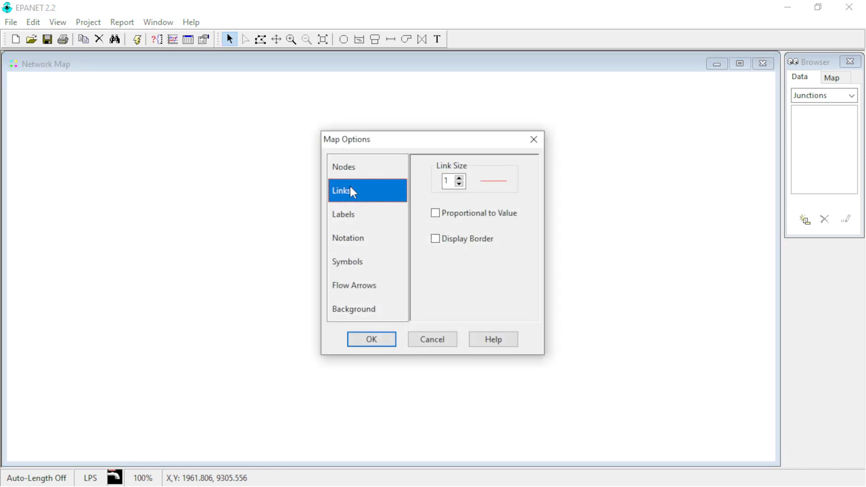
click(354, 213)
click(364, 239)
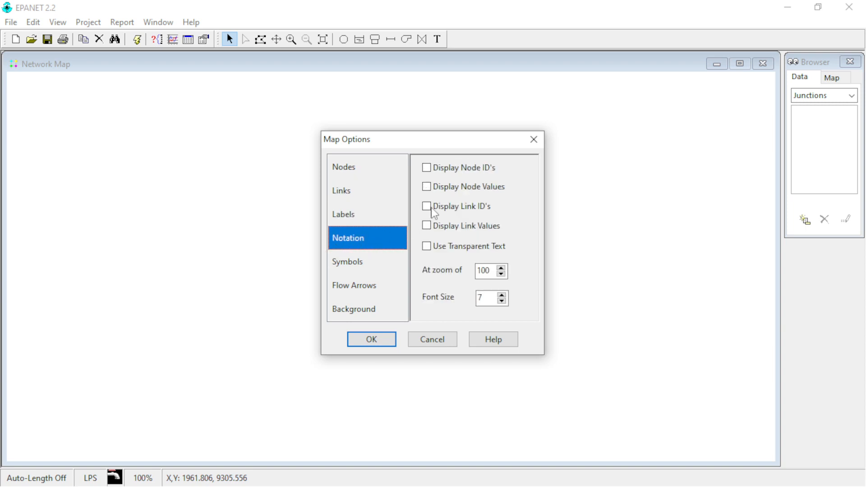
click(427, 168)
click(426, 187)
click(428, 208)
click(427, 227)
Check the map symbol options and set the flow arrow style to Fancy
click(357, 268)
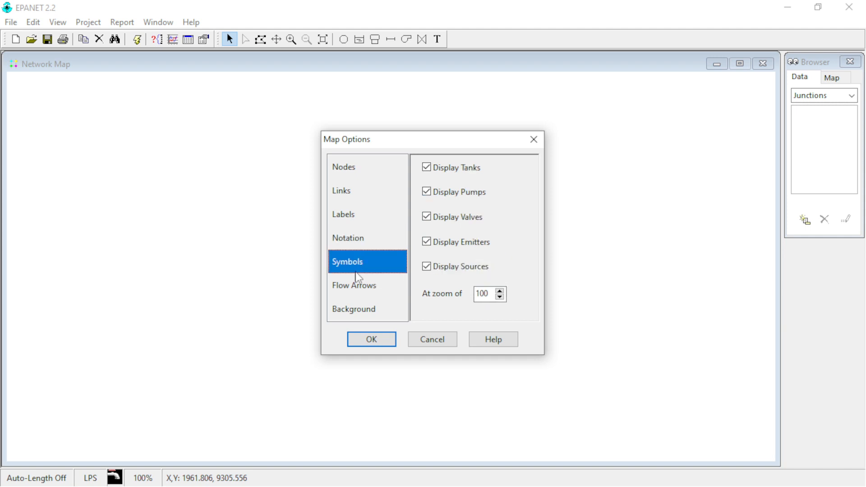
click(359, 284)
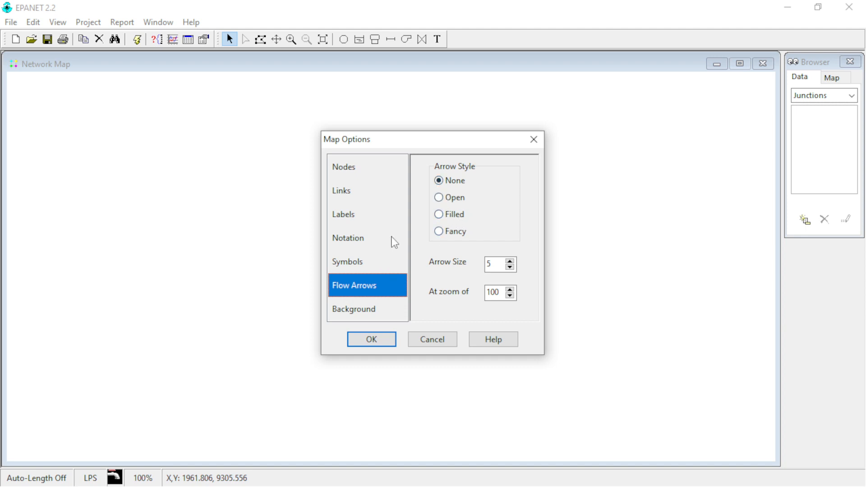
click(444, 199)
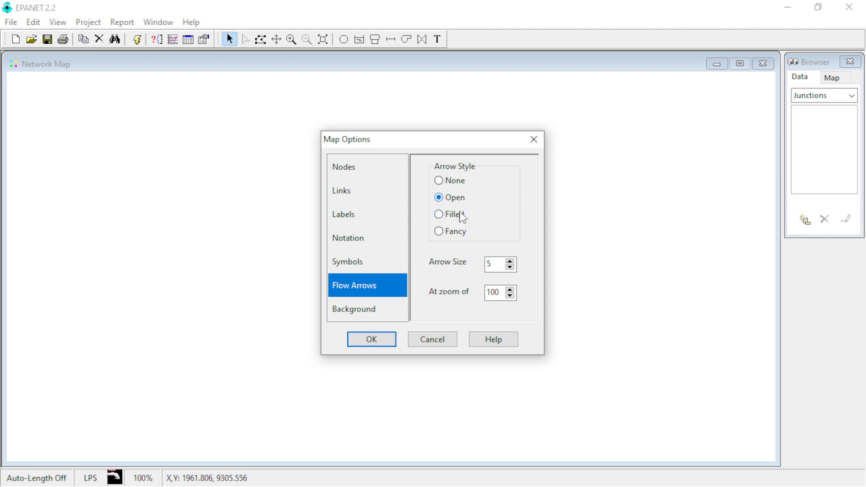
click(445, 215)
click(441, 233)
Try the other map background colors, set the background to white and accept the map options
click(365, 313)
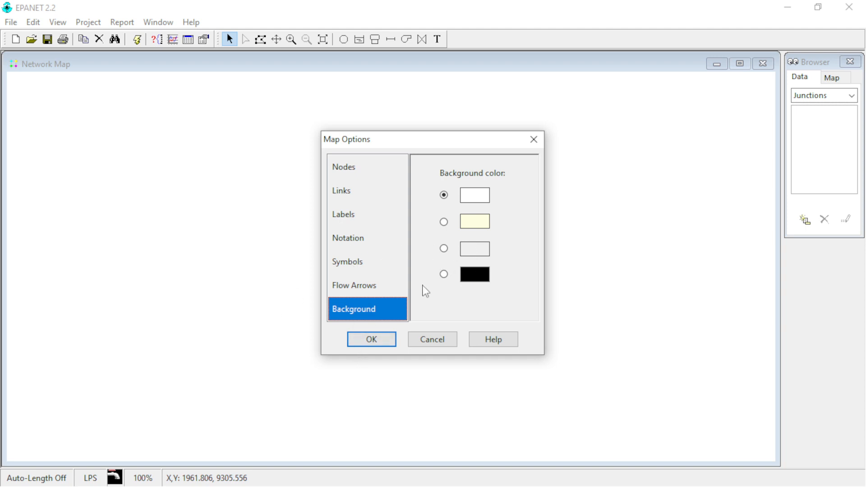
click(445, 223)
click(444, 273)
click(444, 195)
click(386, 345)
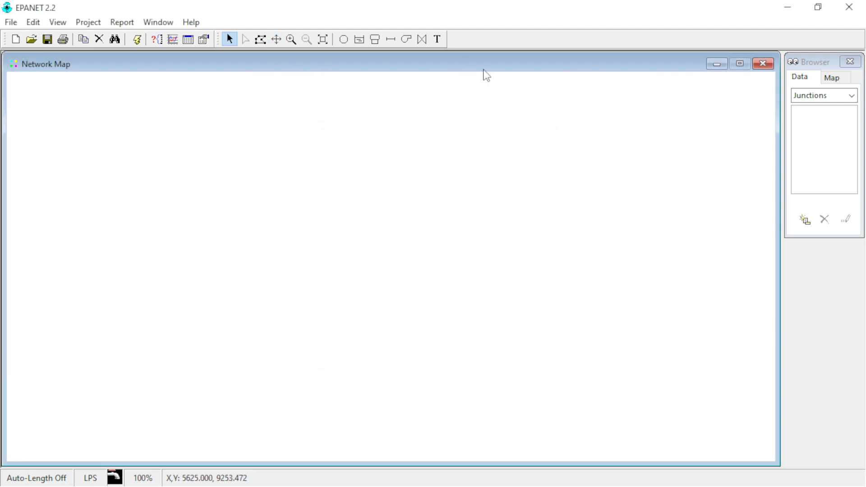
Save the project as Conduccion.net
click(11, 22)
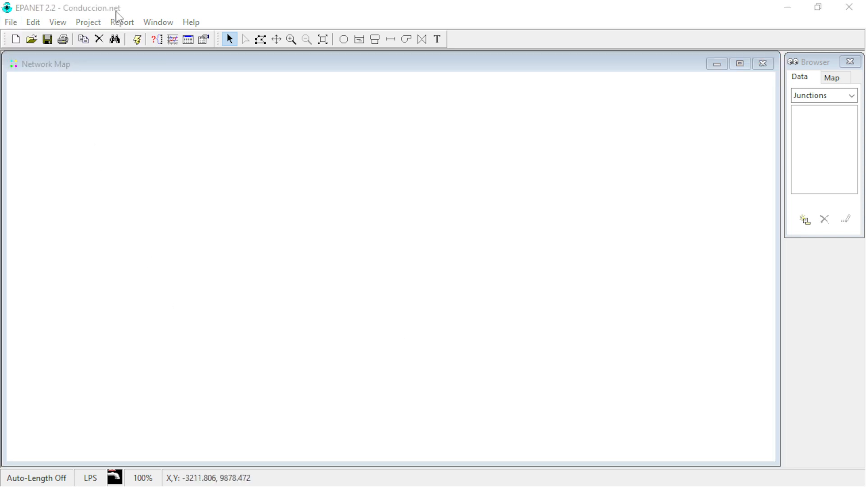
click(116, 12)
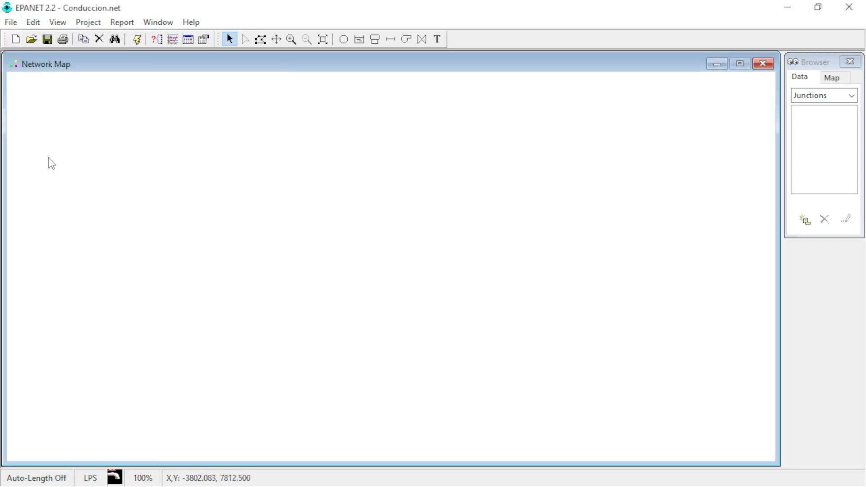
click(12, 22)
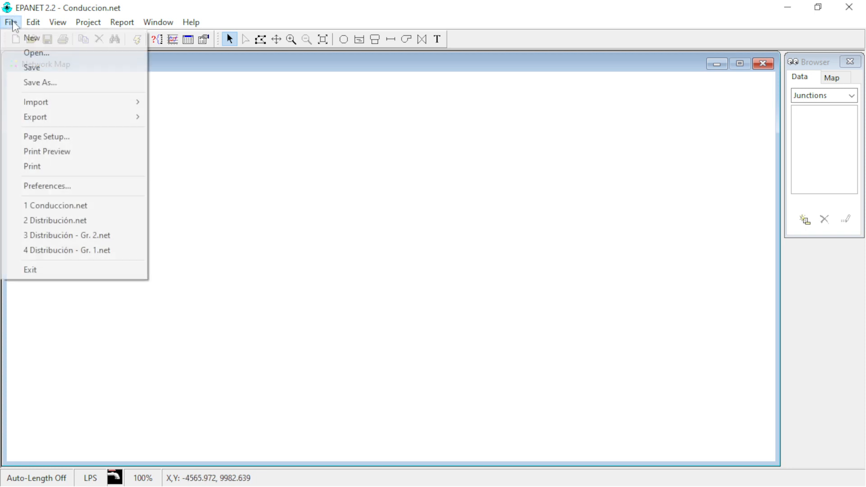
mouse_move(91, 25)
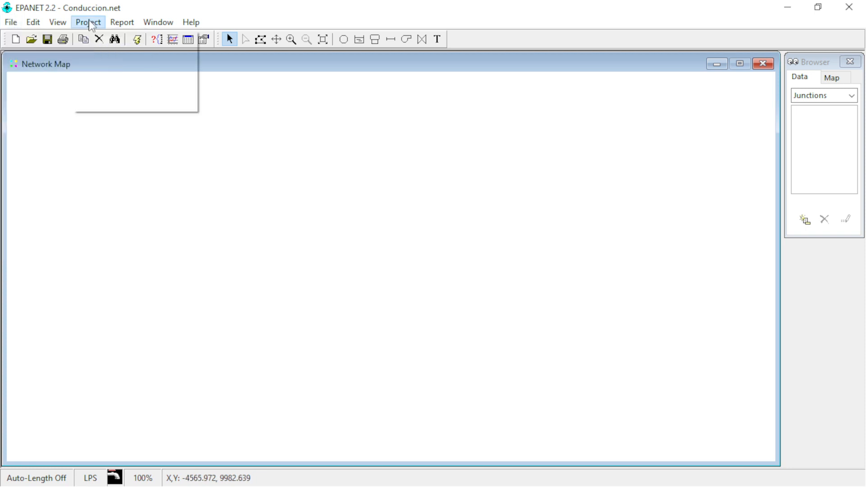
click(102, 5)
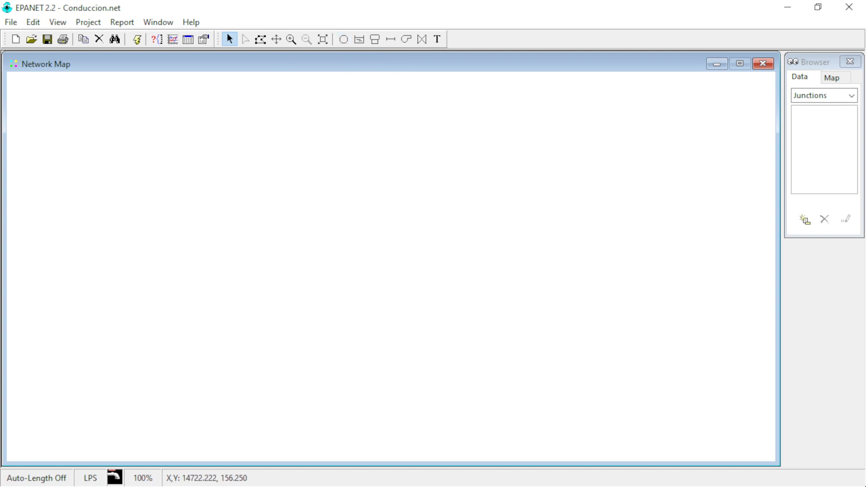
Switch to the Excel workbook and examine the conduction profile chart and the nodes' chainages, distances and elevations
key(alt+Tab)
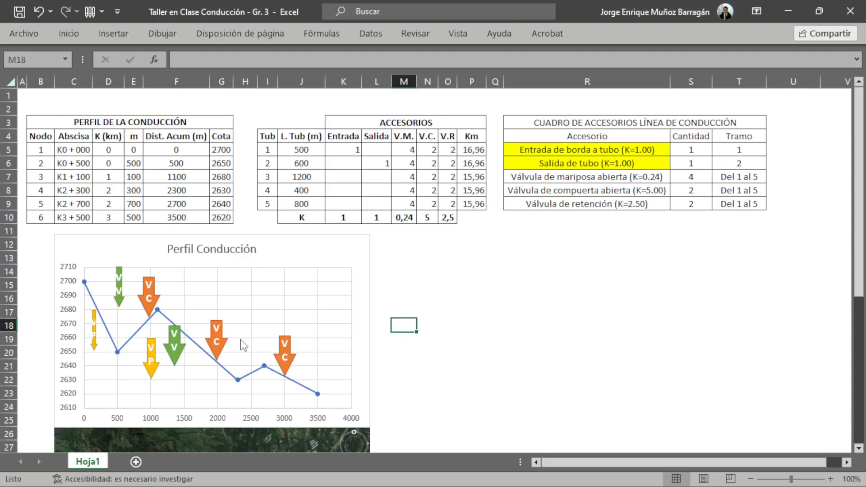
click(393, 262)
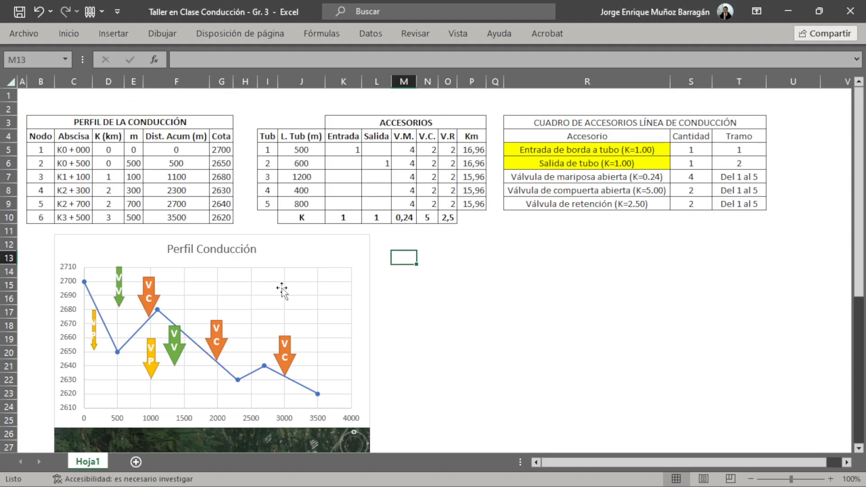
scroll(192, 229, down, 1)
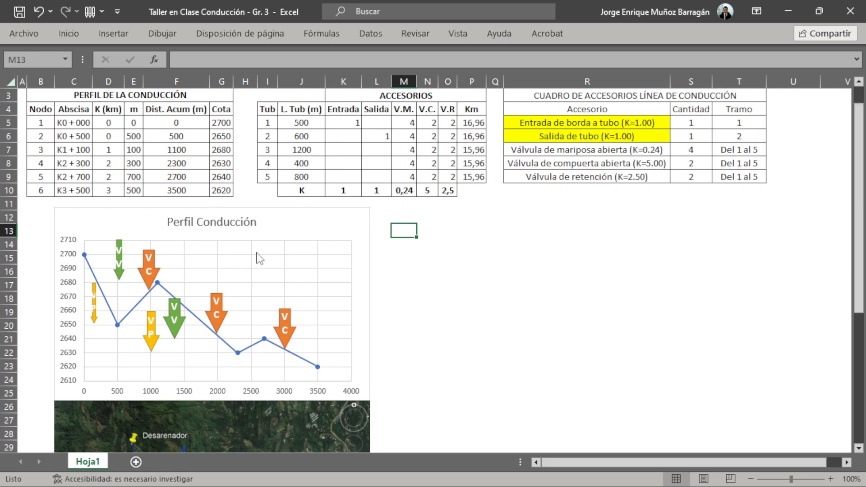
scroll(123, 247, up, 1)
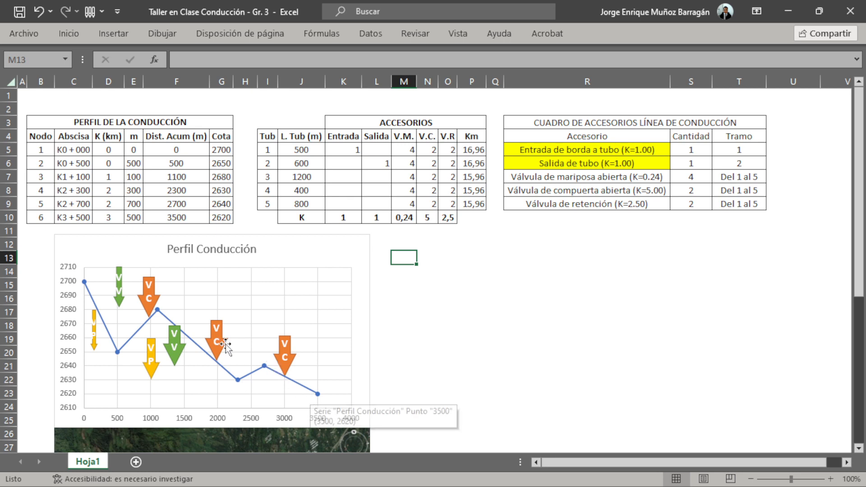
click(81, 149)
drag(84, 163, 73, 218)
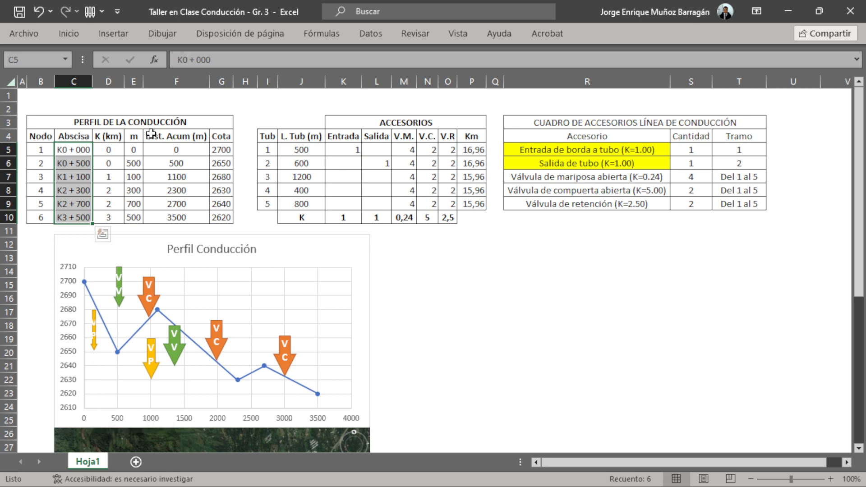
click(228, 149)
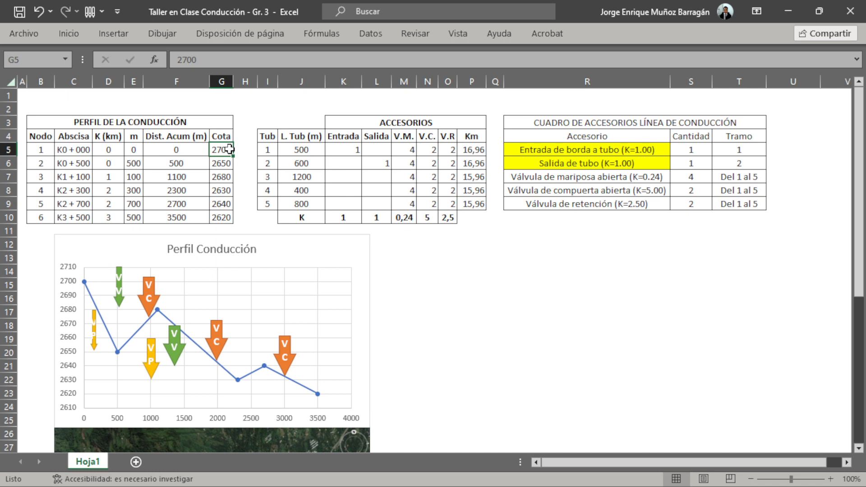
drag(66, 149, 84, 217)
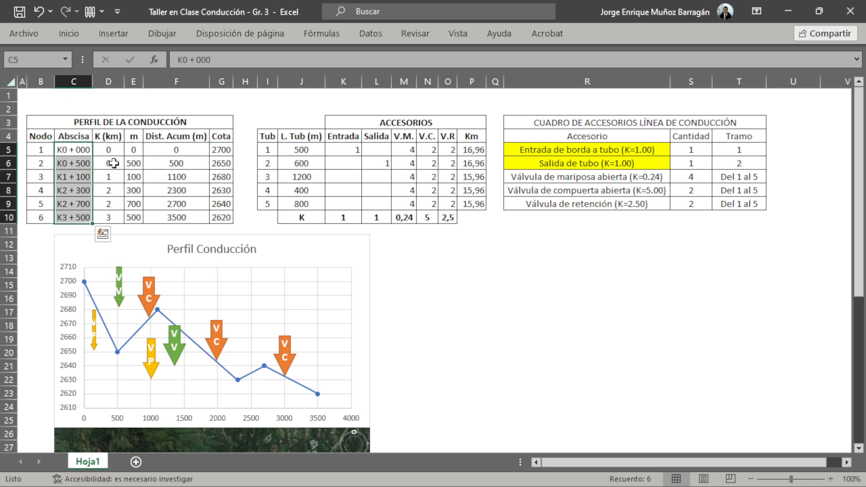
drag(109, 150, 133, 218)
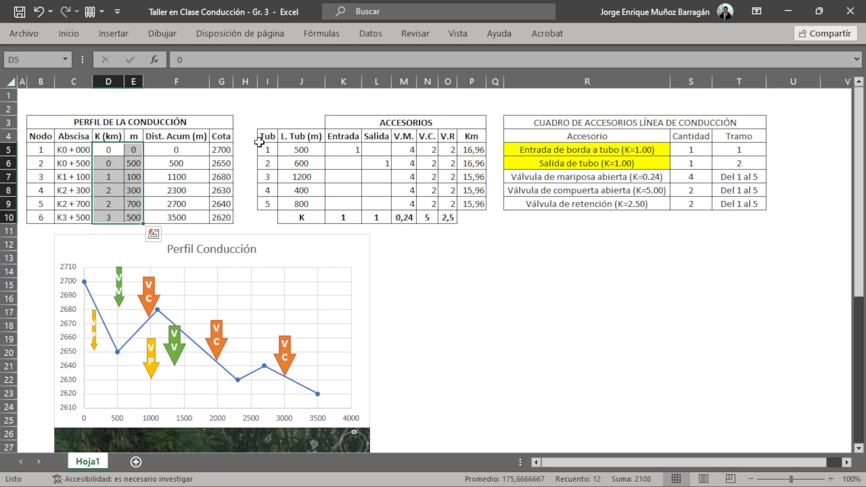
Examine the pipe lengths, the accessory quantities and Km loss coefficients per pipe, and the node and pipe numbering in the tables
drag(301, 149, 301, 207)
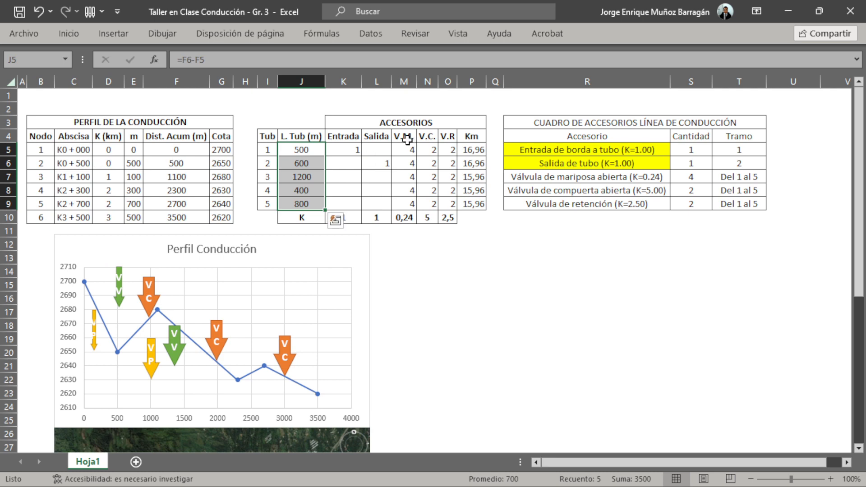
click(371, 149)
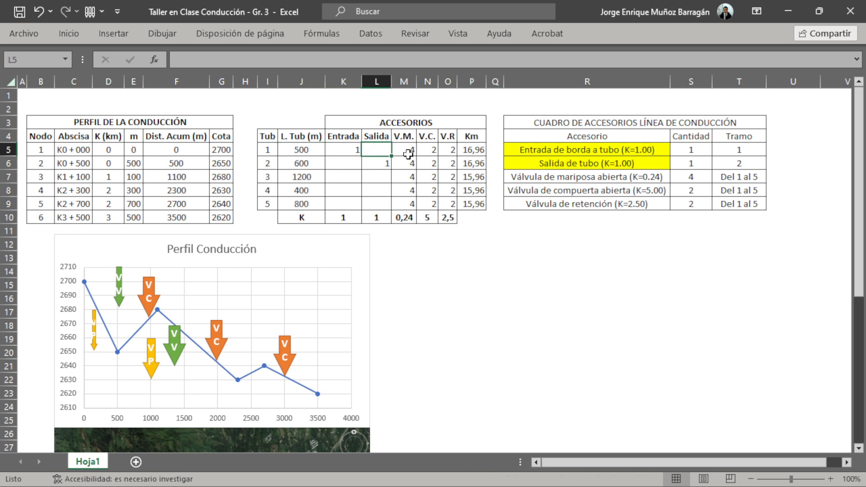
drag(341, 147, 448, 218)
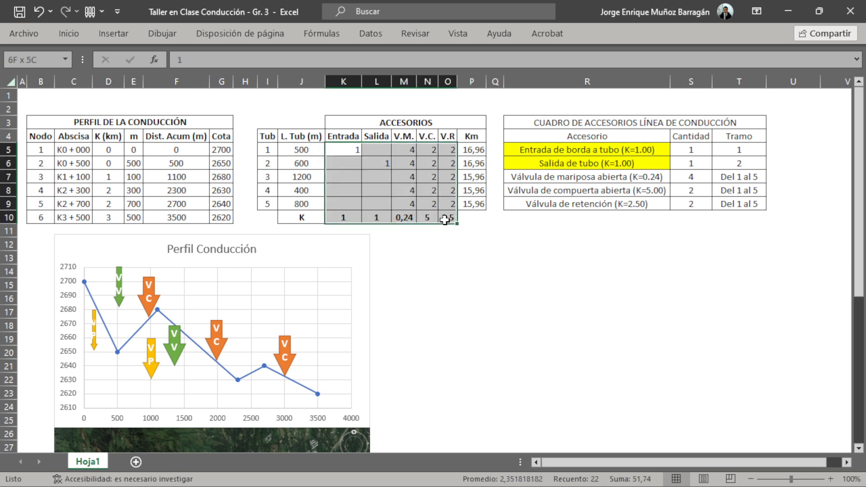
click(481, 150)
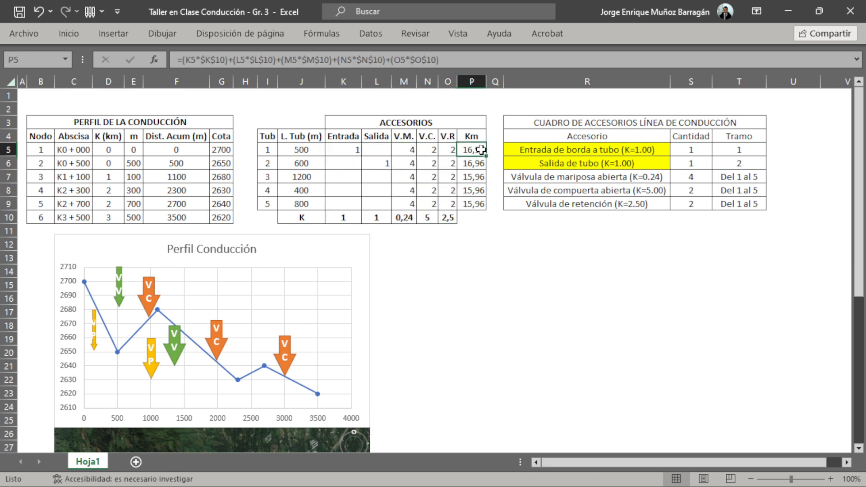
drag(472, 150, 476, 204)
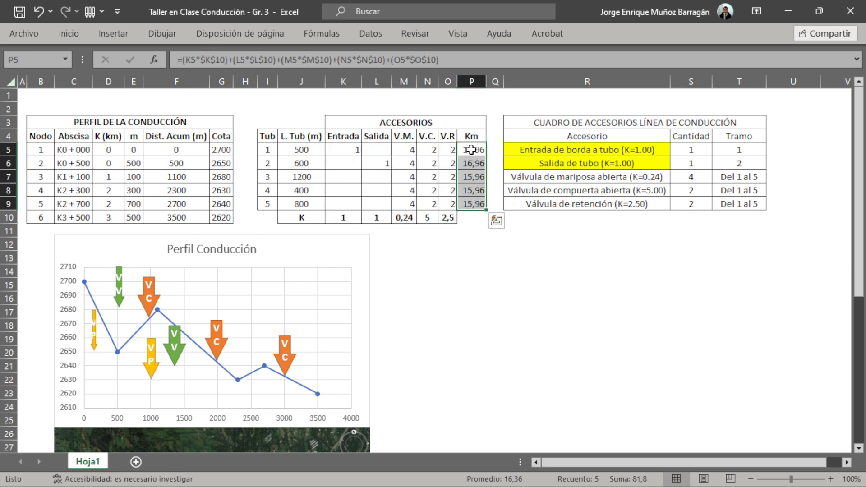
click(474, 149)
drag(267, 150, 476, 150)
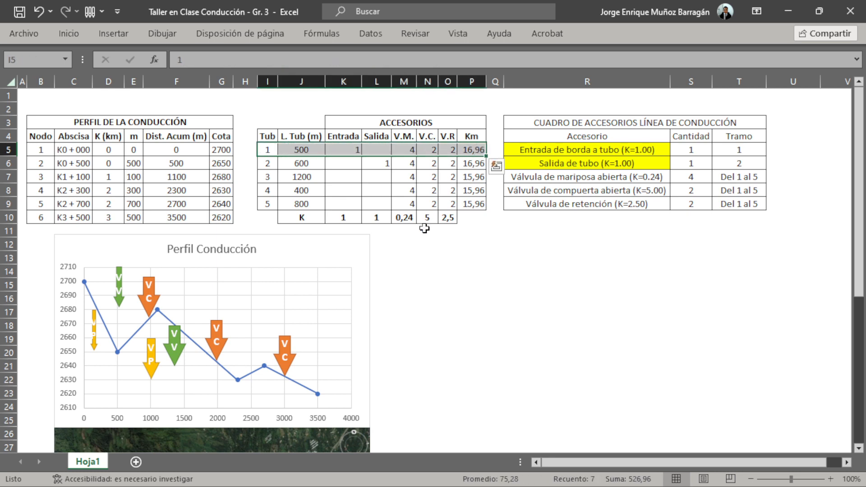
drag(270, 164, 476, 163)
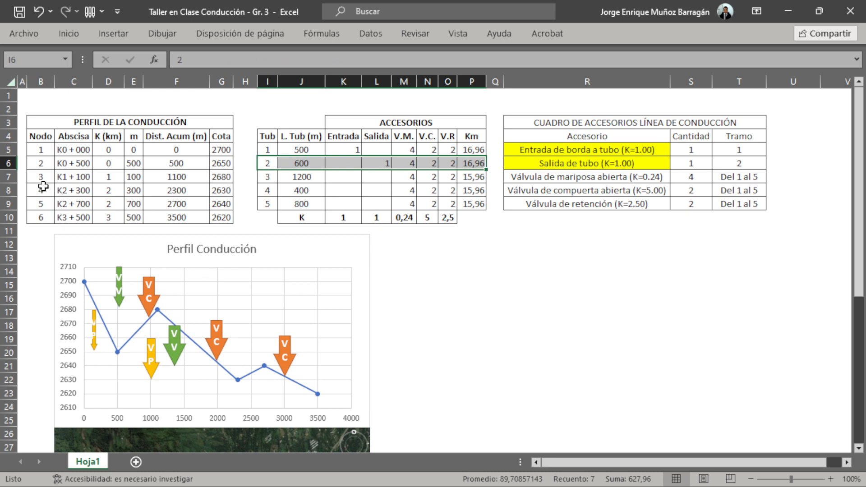
drag(43, 149, 43, 221)
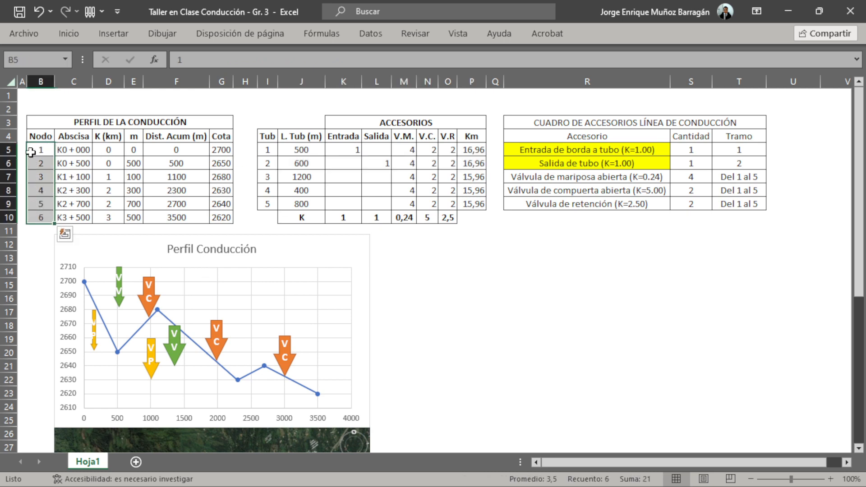
drag(32, 152, 48, 213)
drag(270, 150, 268, 204)
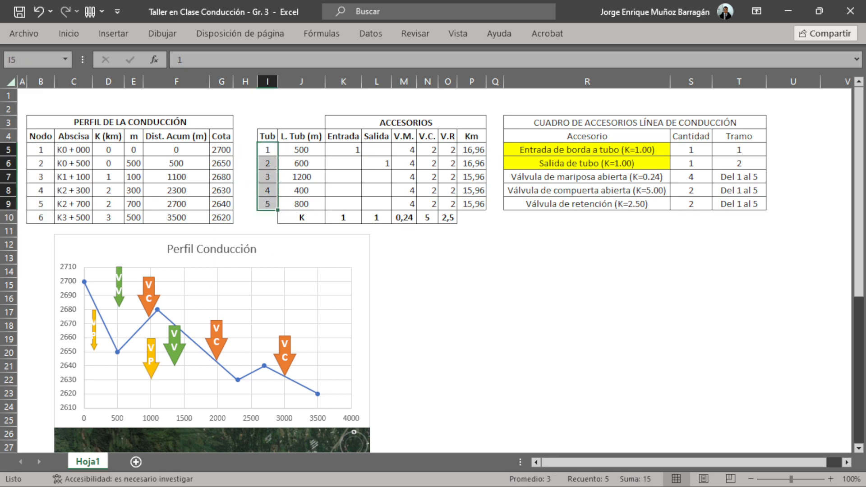
Switch to EPANET and place five evenly spaced junctions in a horizontal row at about Y 5570, plus a sixth beyond and above the row
key(alt+Tab)
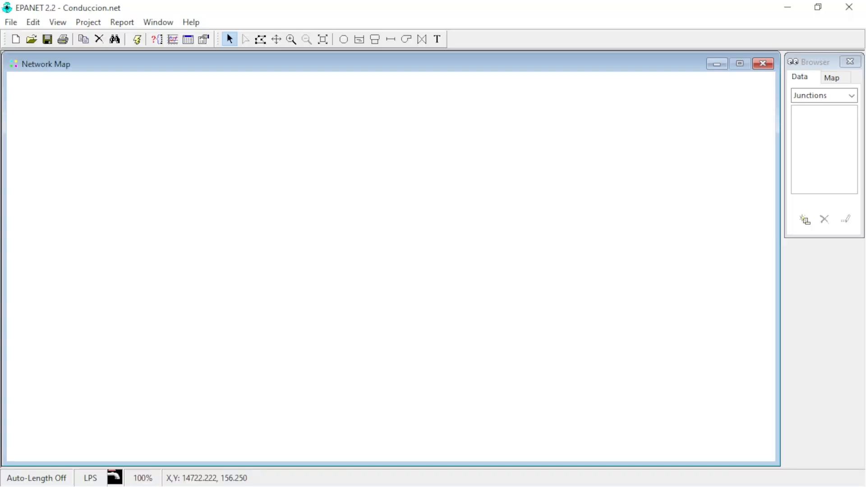
click(343, 39)
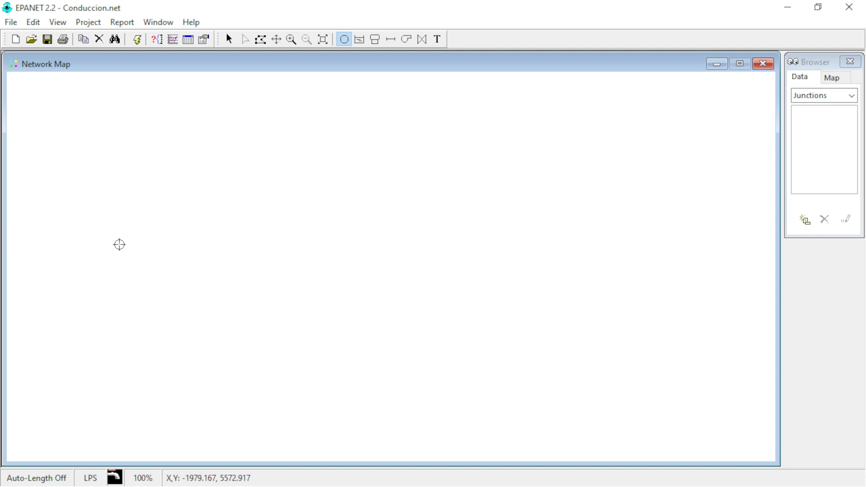
click(119, 244)
click(201, 246)
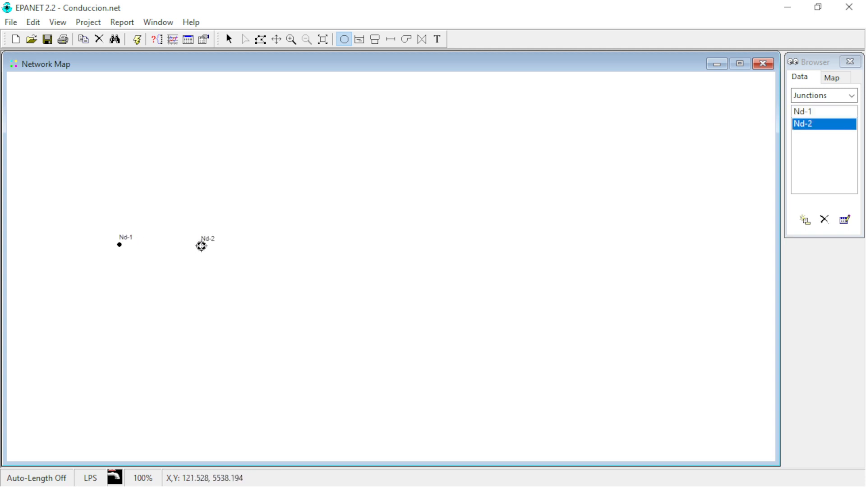
click(276, 244)
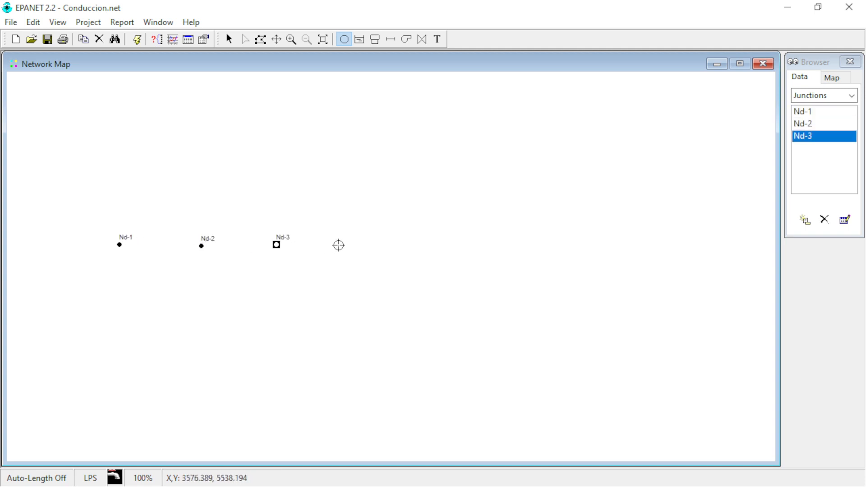
click(353, 244)
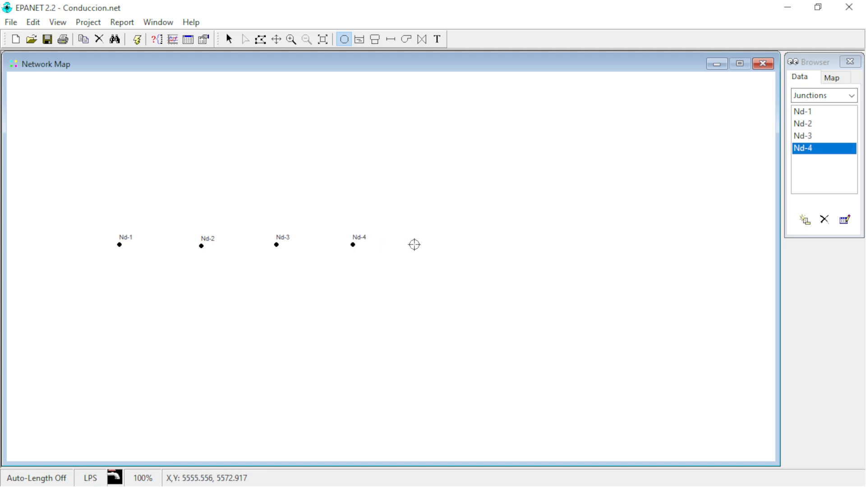
click(432, 245)
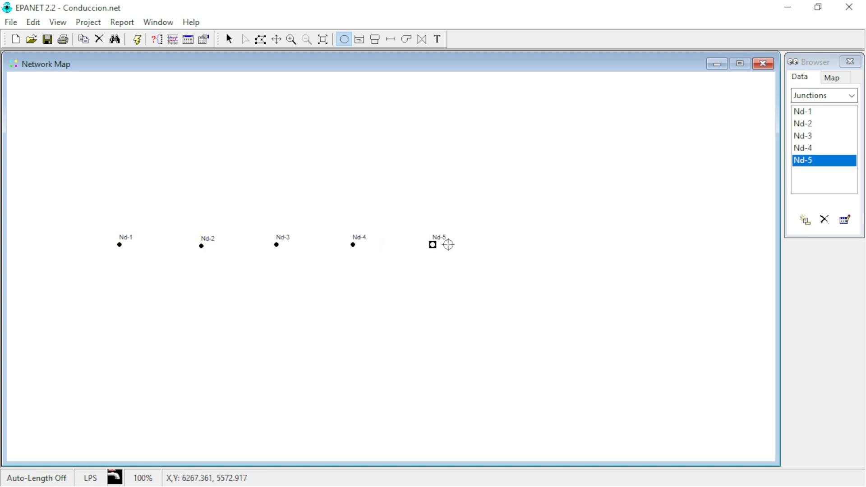
click(538, 173)
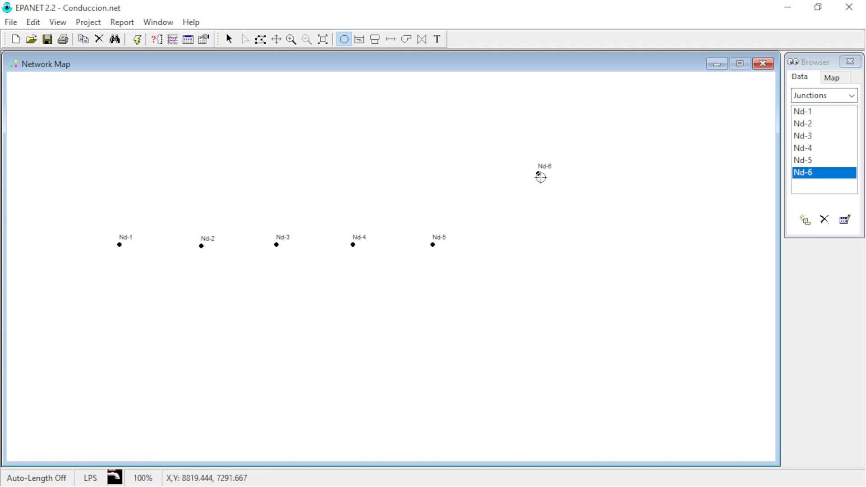
Move junction Nd-6 down into line with the other five junctions, keeping a similar spacing from Nd-5
click(229, 39)
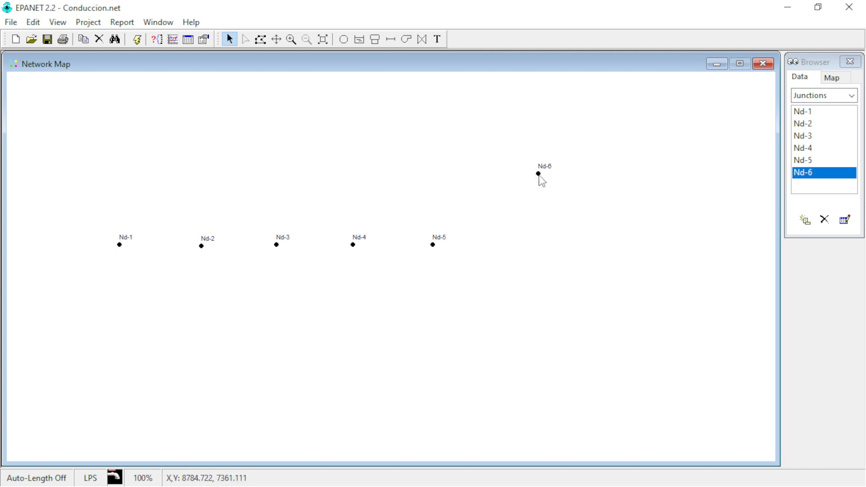
drag(539, 177, 528, 236)
drag(528, 251, 518, 250)
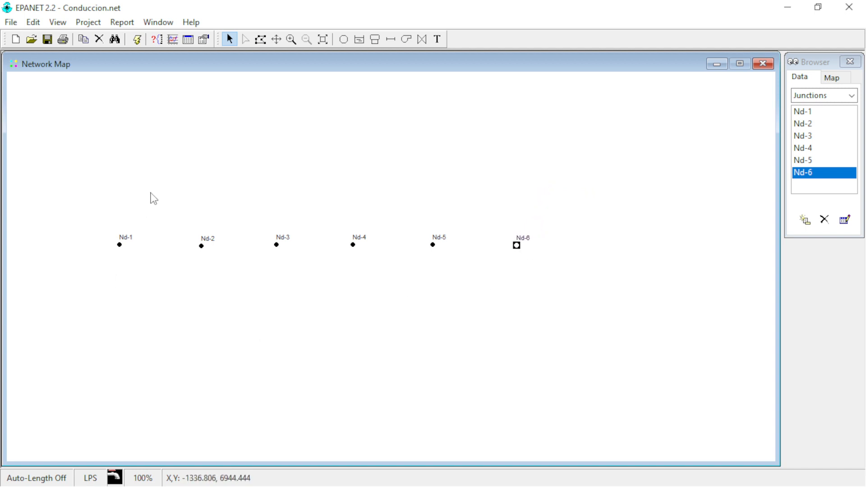
Draw five pipes linking the six junctions consecutively from Nd-1 to Nd-6
click(391, 40)
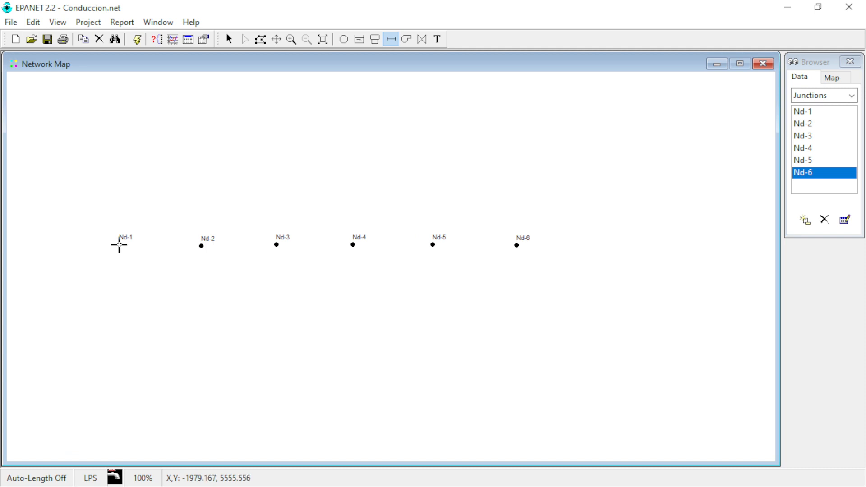
click(119, 244)
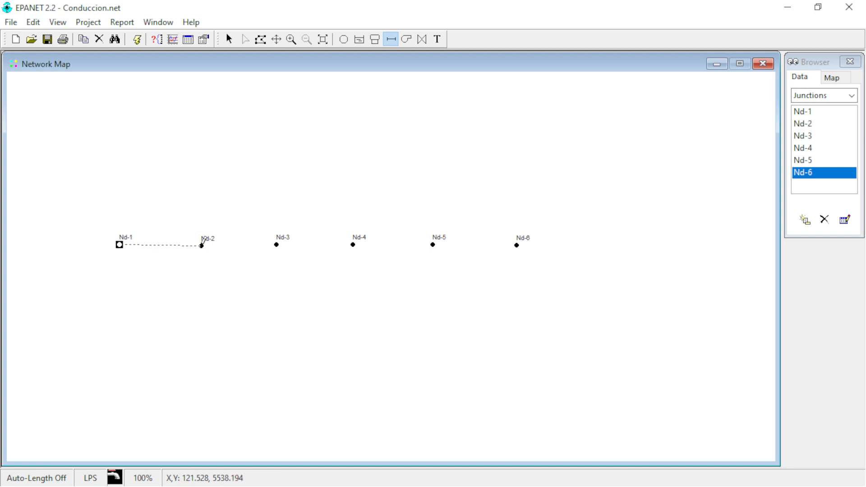
click(202, 245)
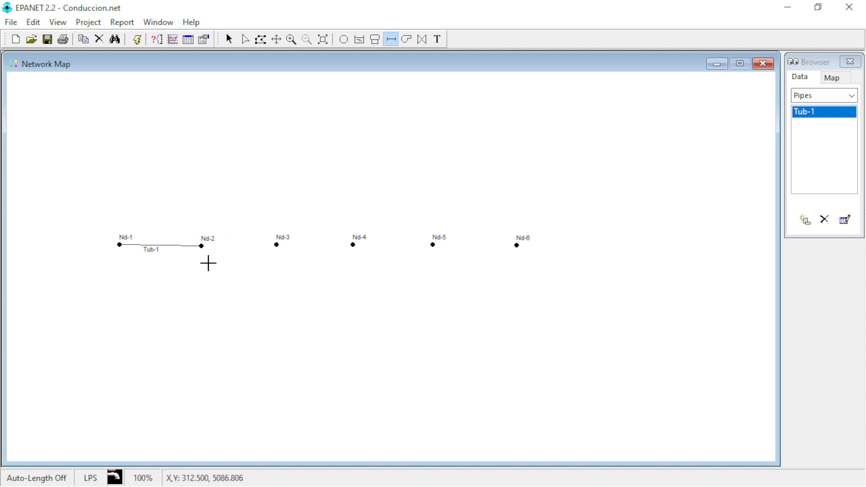
click(201, 245)
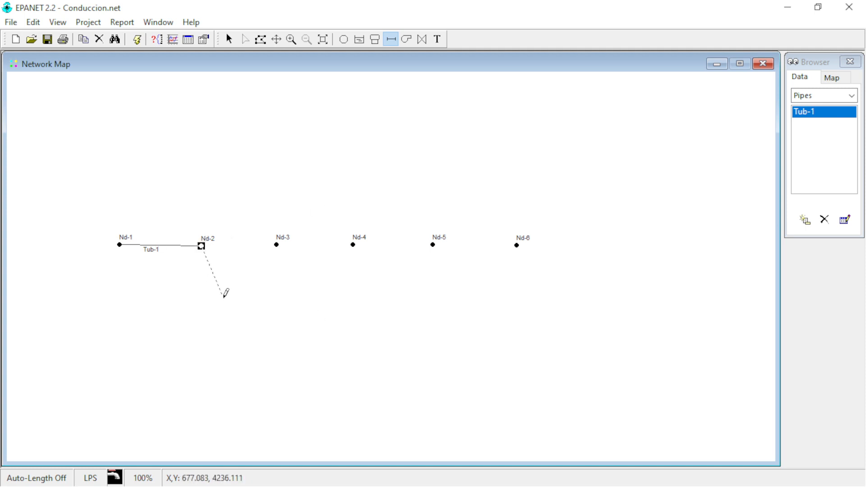
click(276, 245)
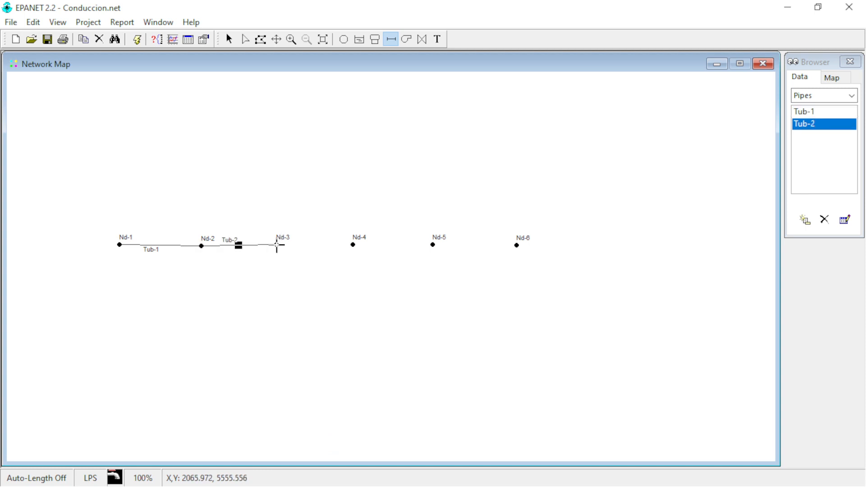
click(277, 245)
click(353, 245)
click(353, 245)
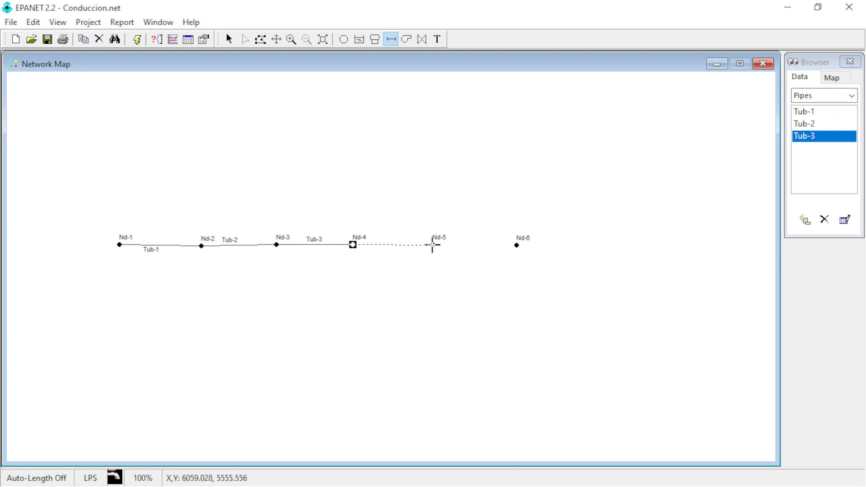
click(433, 245)
click(433, 245)
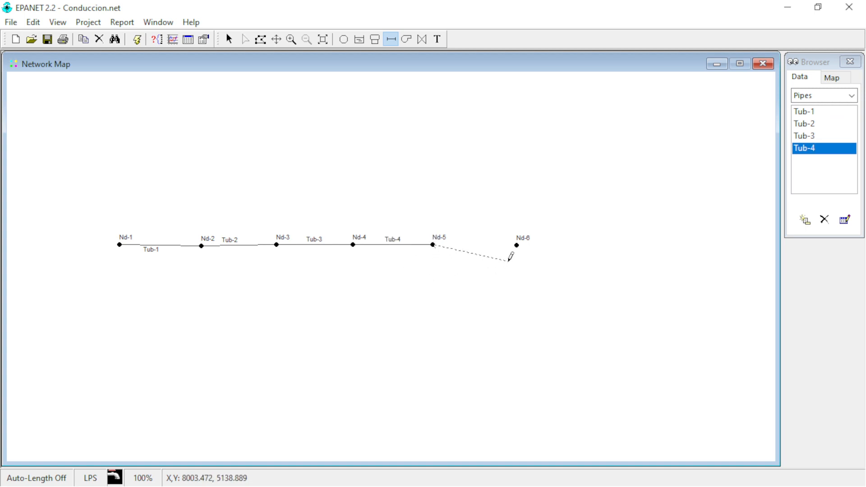
click(517, 244)
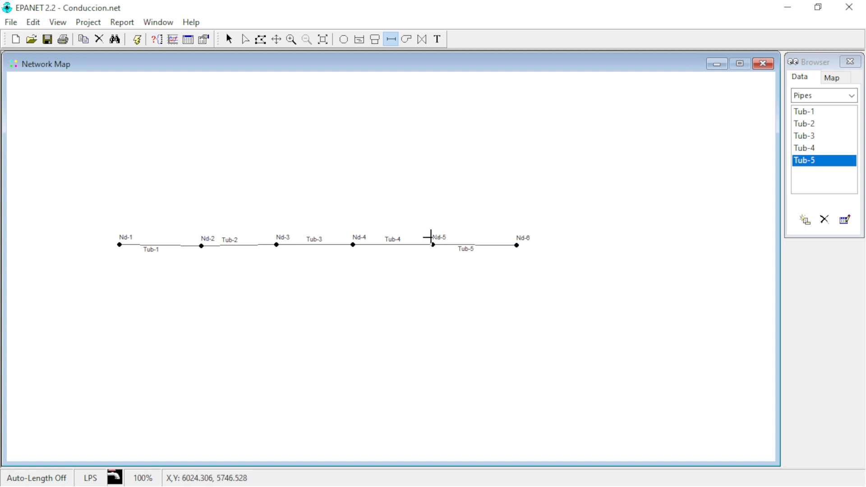
Examine the properties of junction Nd-1 from the network map and close them
click(230, 41)
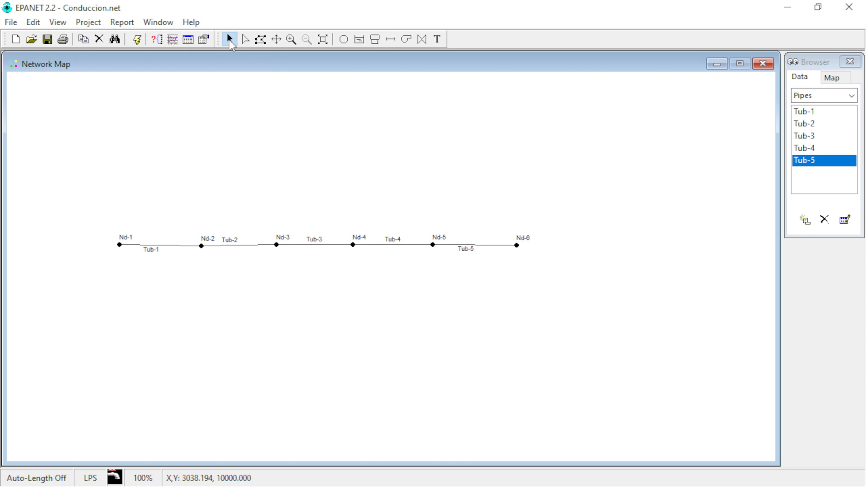
click(120, 246)
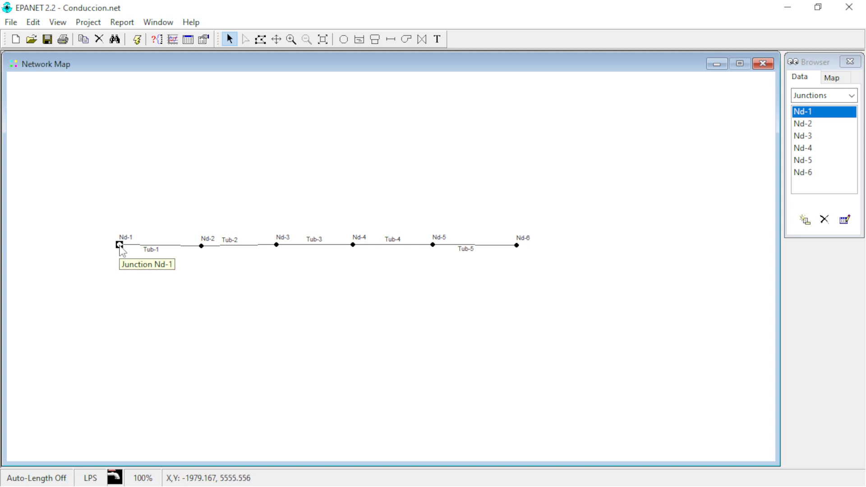
double_click(120, 247)
click(468, 210)
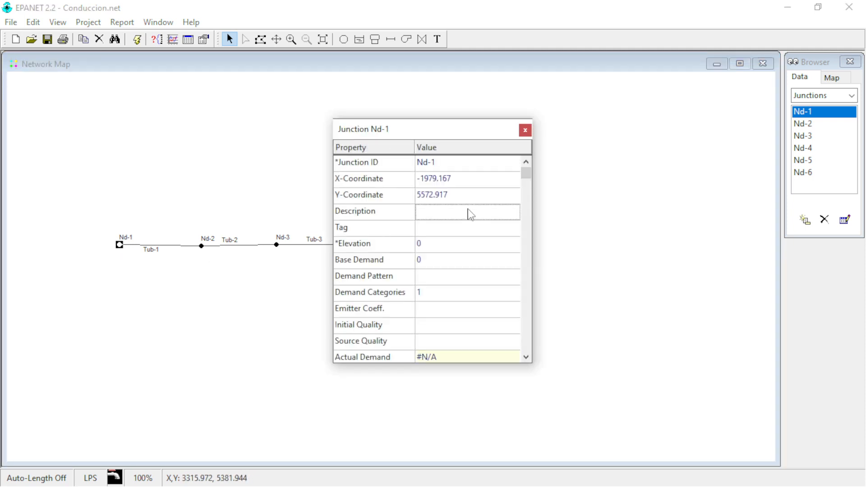
scroll(468, 210, down, 5)
click(465, 219)
scroll(467, 224, up, 5)
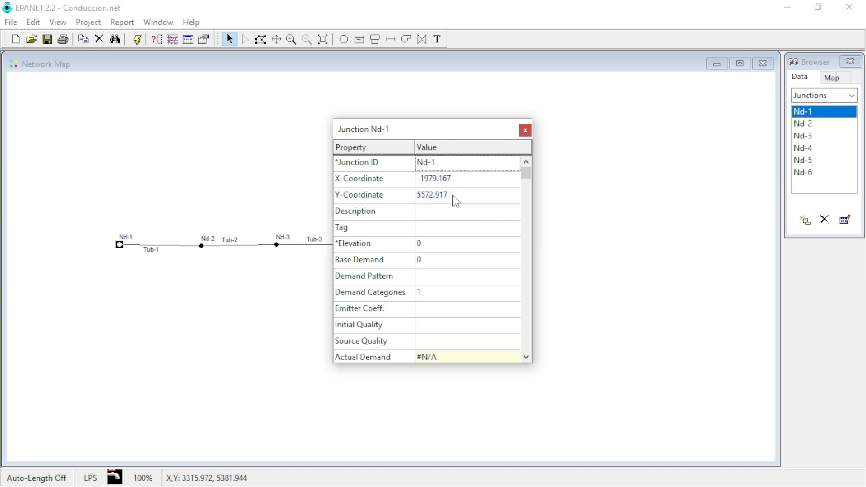
click(525, 130)
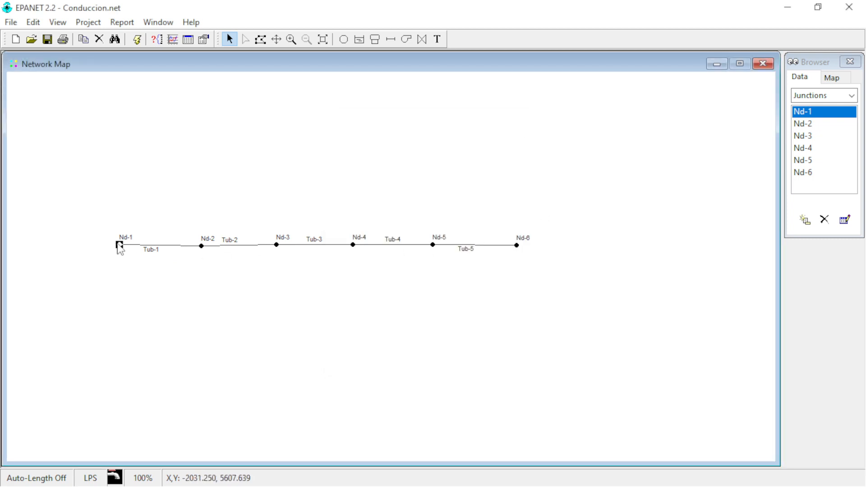
Examine the properties of junctions Nd-2 and Nd-4 from the list of junctions and close them
click(811, 124)
double_click(811, 124)
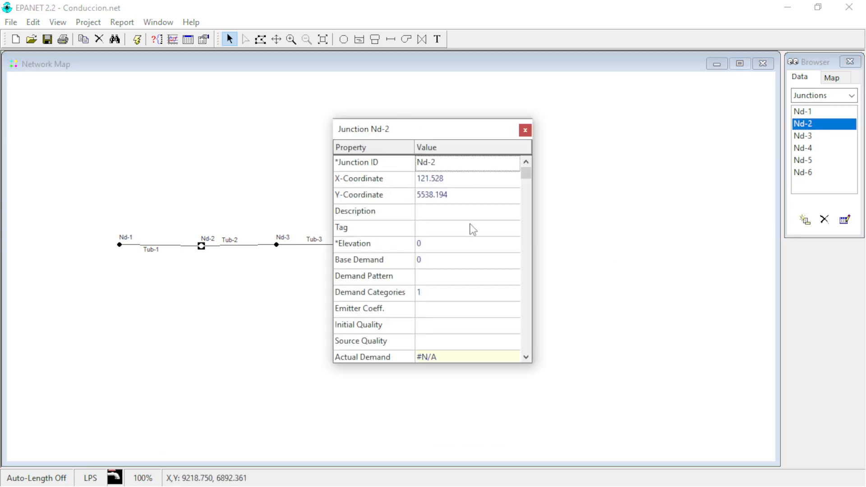
scroll(474, 203, down, 3)
scroll(475, 204, up, 4)
click(524, 130)
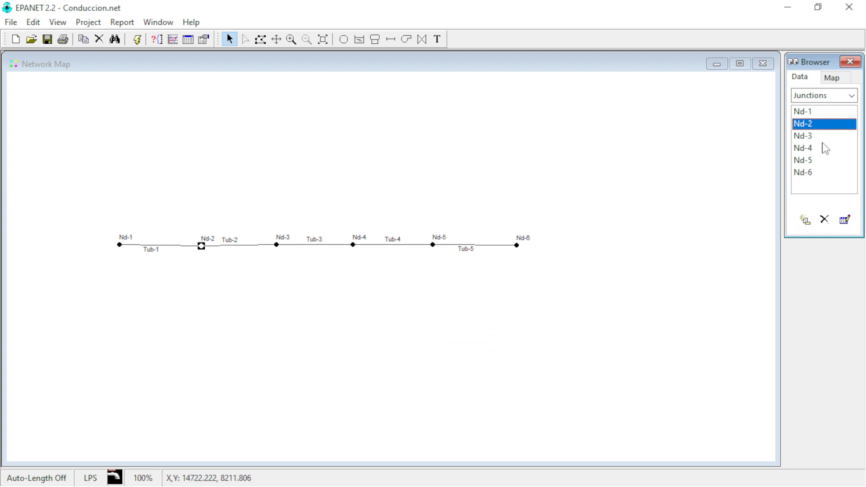
click(810, 149)
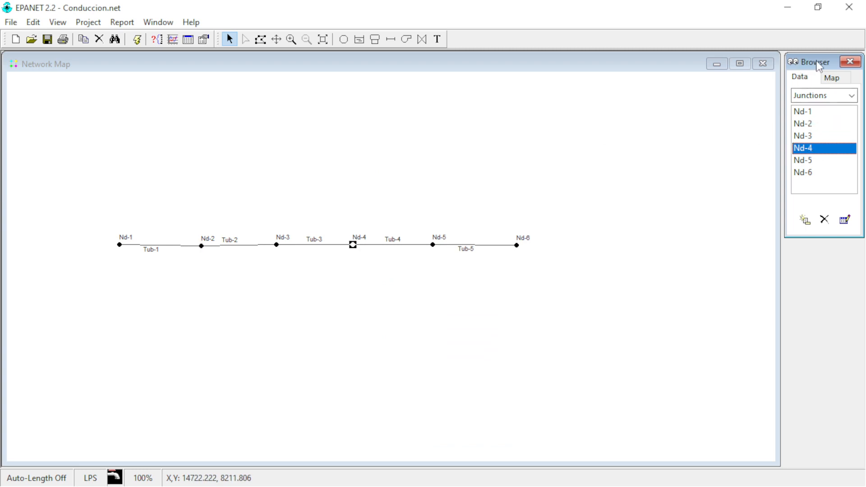
click(844, 221)
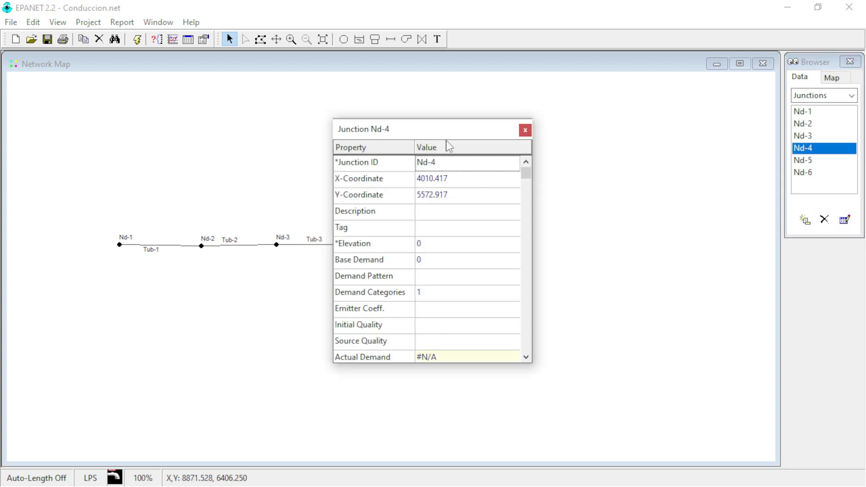
click(525, 130)
Open junction Nd-1's properties and arrange EPANET and the Excel workbook side by side, with the properties clear of the network
double_click(120, 244)
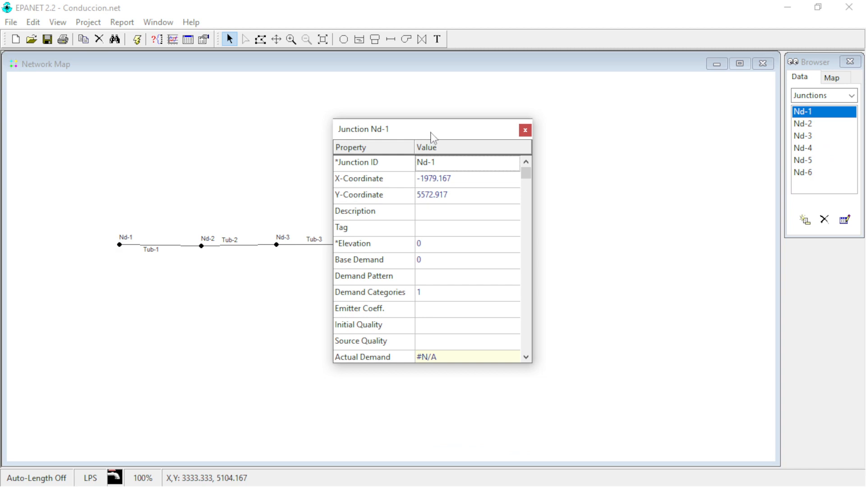
drag(431, 137, 259, 107)
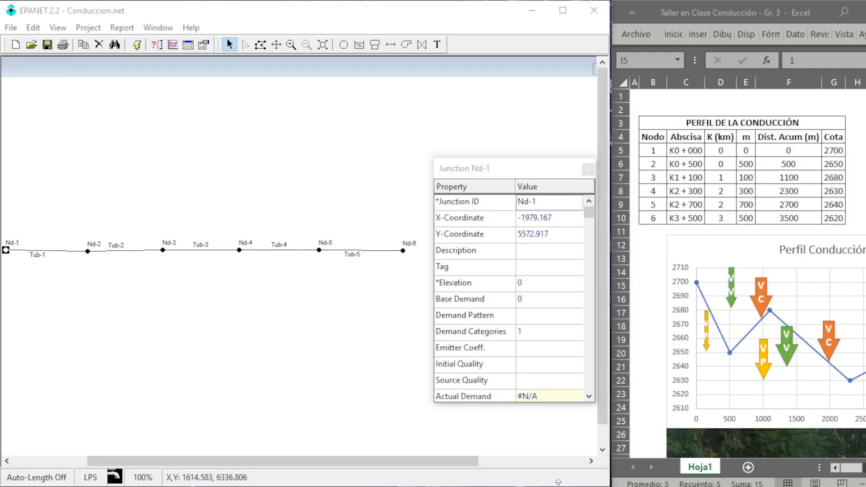
drag(496, 170, 492, 147)
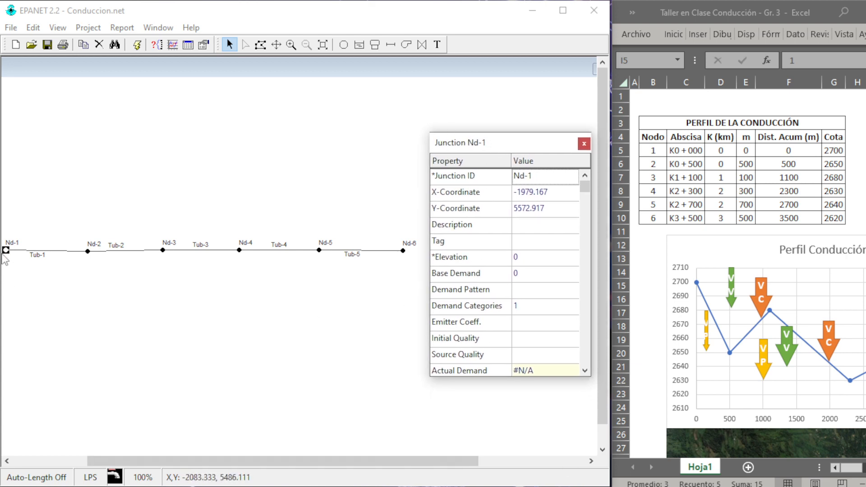
Set junction Nd-1's elevation to 2700, as given for node 1 in the workbook
click(530, 178)
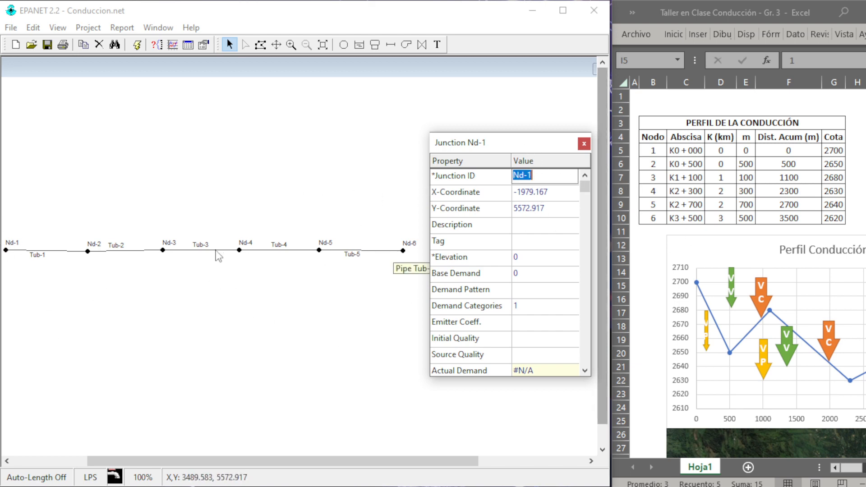
drag(506, 150, 506, 155)
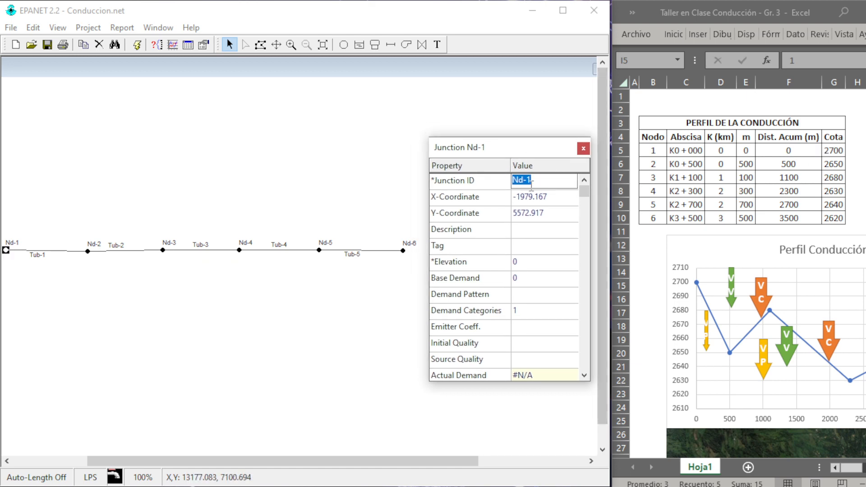
click(531, 262)
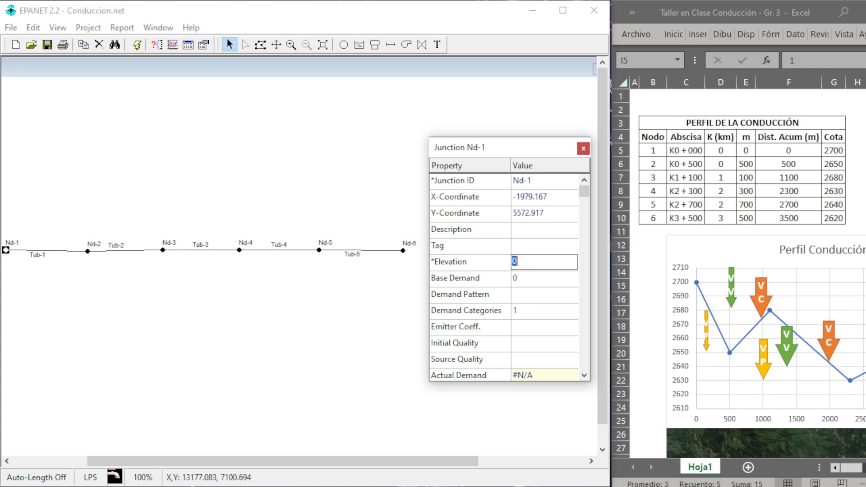
text(2700)
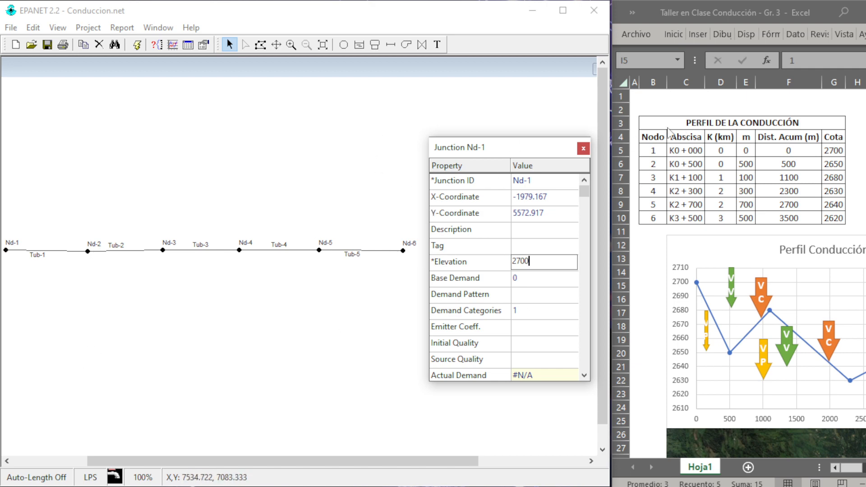
Set junction Nd-2's elevation to 2650, as given for node 2 in the workbook
click(89, 254)
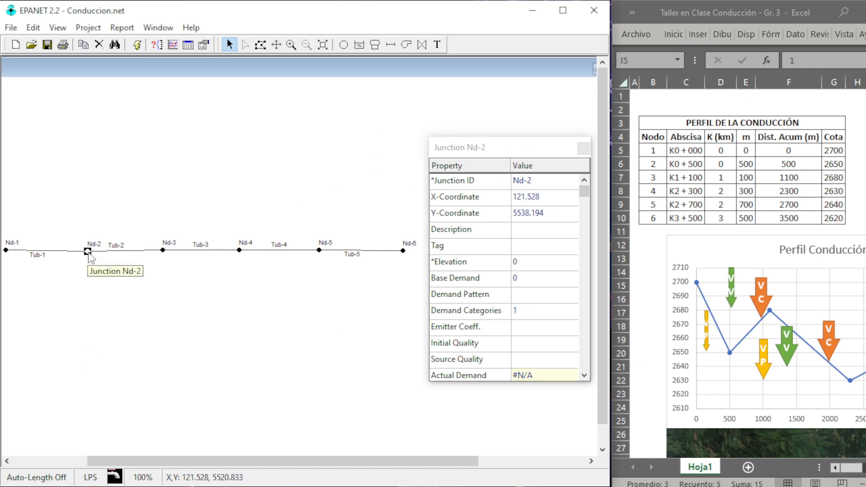
click(519, 262)
click(526, 263)
drag(527, 263, 495, 263)
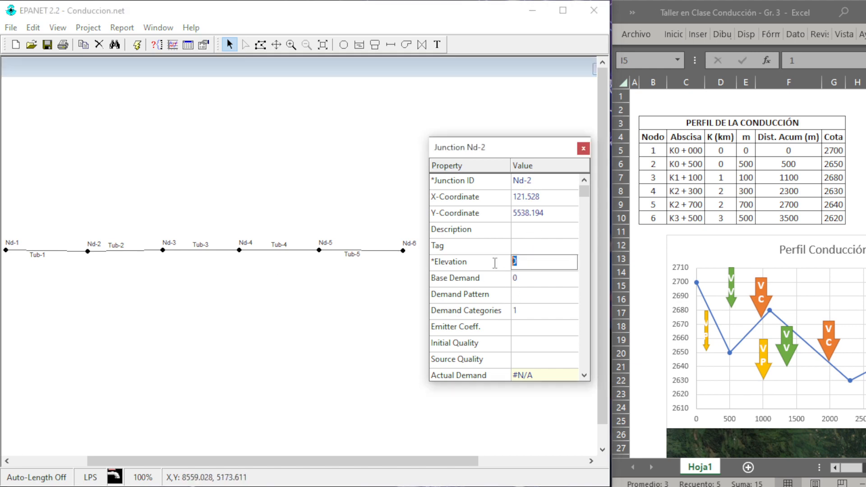
text(2650)
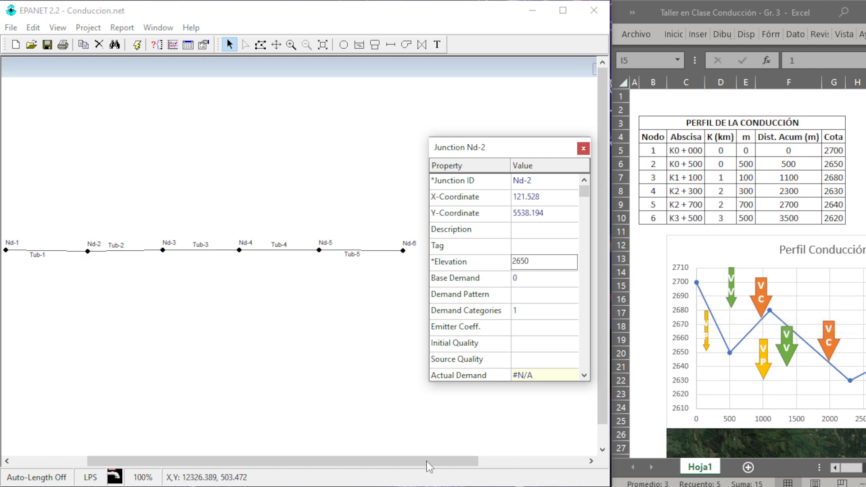
Bring the list of junctions into view and set junction Nd-3's elevation to 2680
drag(468, 460, 575, 461)
drag(526, 149, 422, 138)
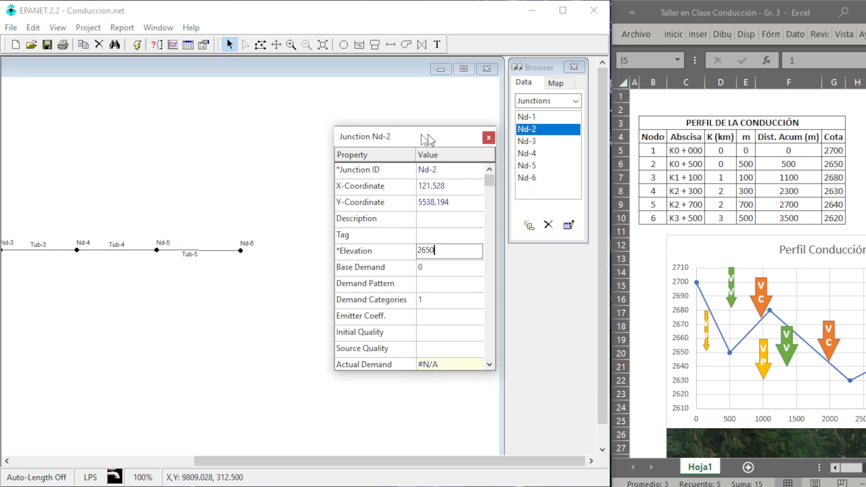
click(533, 141)
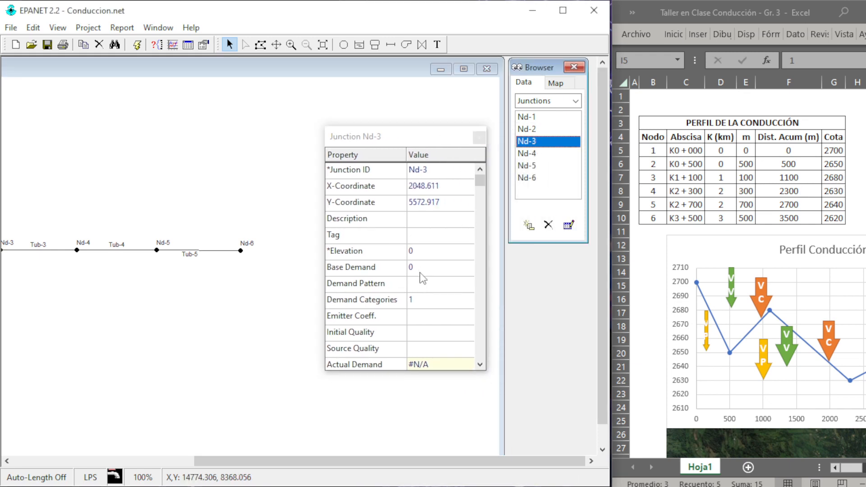
click(424, 253)
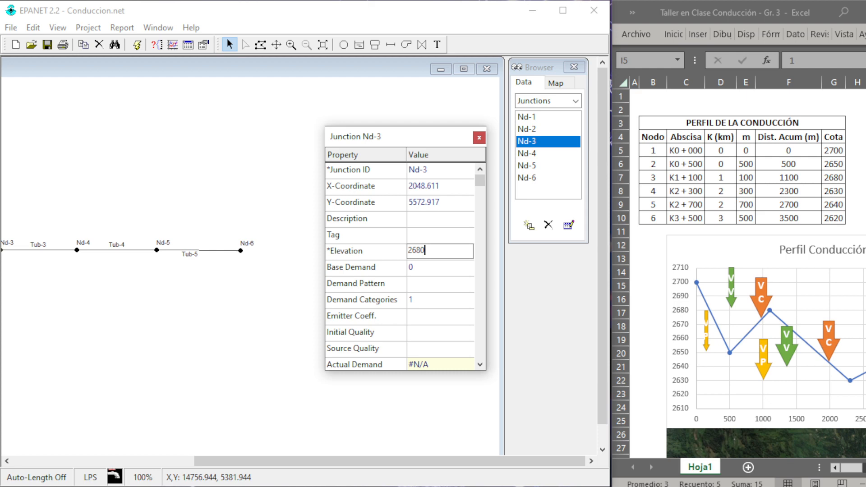
Browse back and forth through the junctions' properties, ending on junction Nd-4
key(Page_Down)
key(Page_Down)
key(Page_Down)
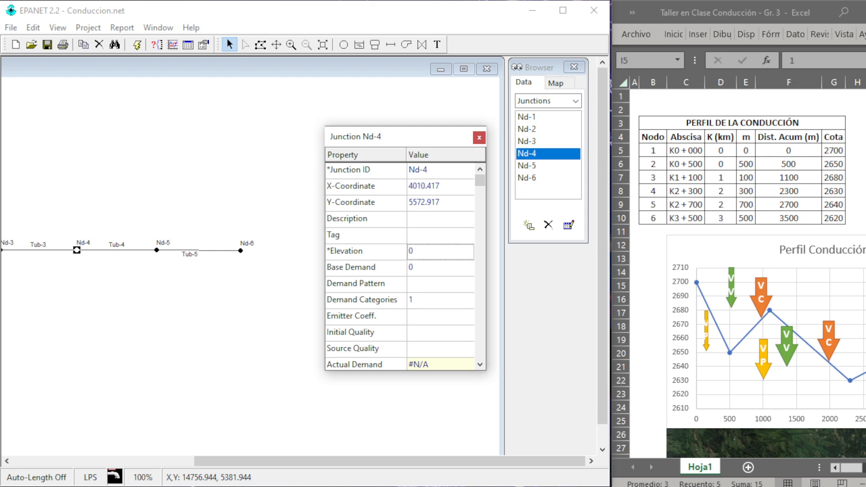
key(Page_Up)
key(Page_Up)
key(Page_Up)
key(Page_Up)
key(Page_Up)
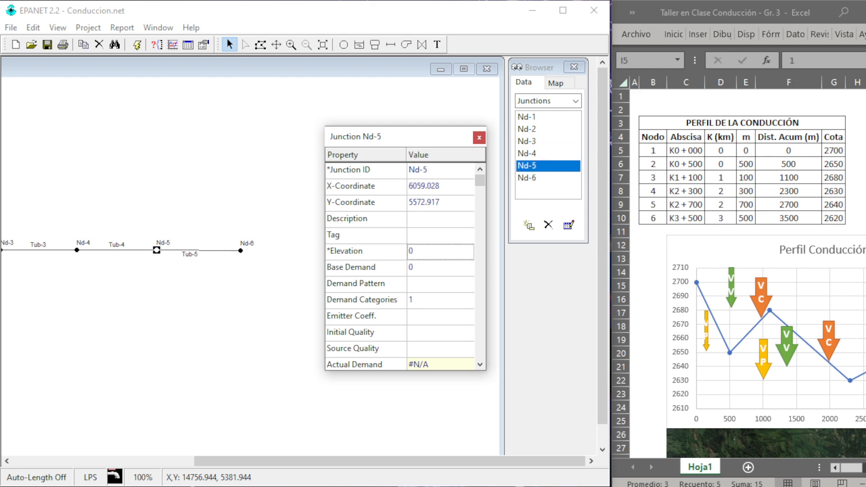
key(Page_Down)
key(Page_Down)
key(Page_Down)
key(Page_Down)
key(Page_Up)
key(Page_Up)
key(Page_Down)
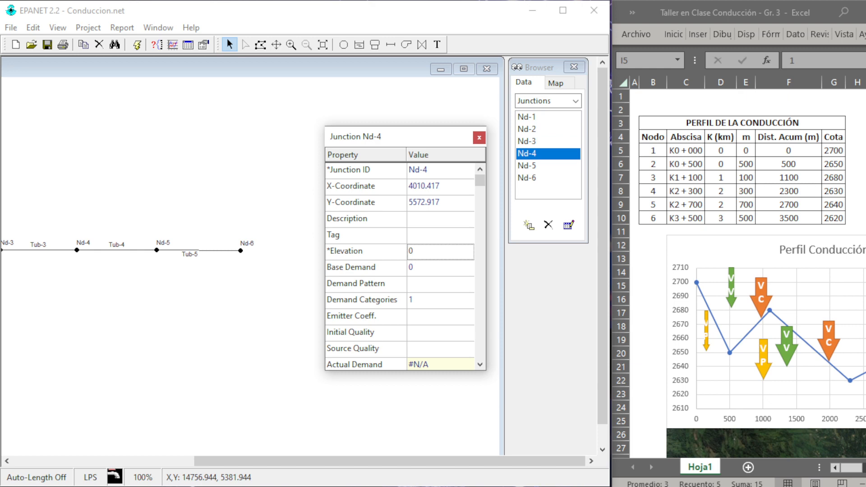
Set the elevations of junctions Nd-4, Nd-5 and Nd-6 to 2630, 2640 and 2620
text(2630)
key(Page_Down)
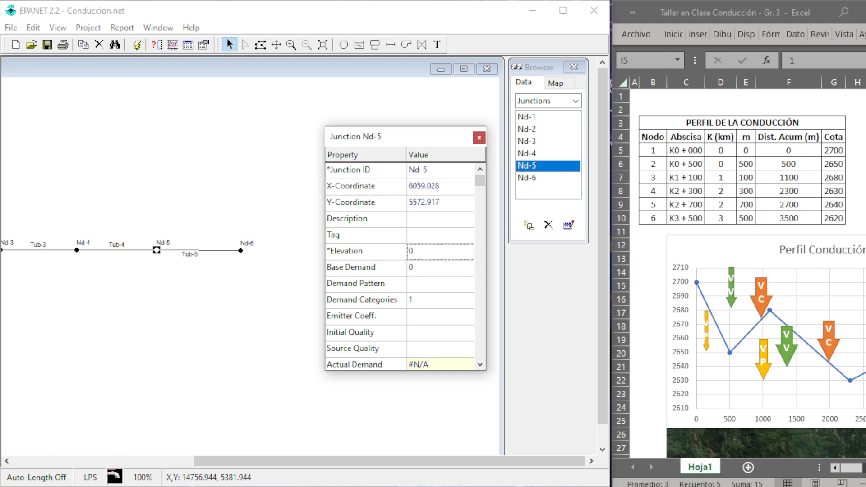
text(2640)
key(Page_Down)
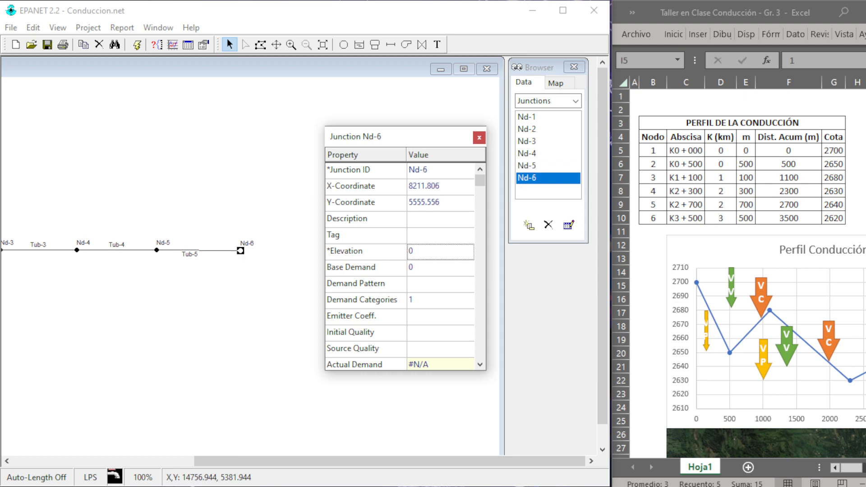
text(262)
Check the elevations of junctions Nd-1 through Nd-6 against the workbook and close the properties
key(Page_Up)
key(Page_Up)
key(Page_Up)
key(Page_Up)
key(Page_Up)
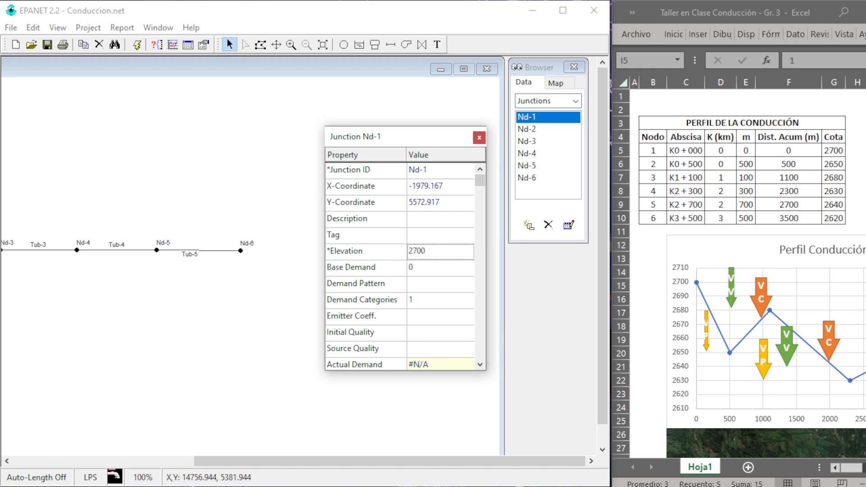
key(Page_Down)
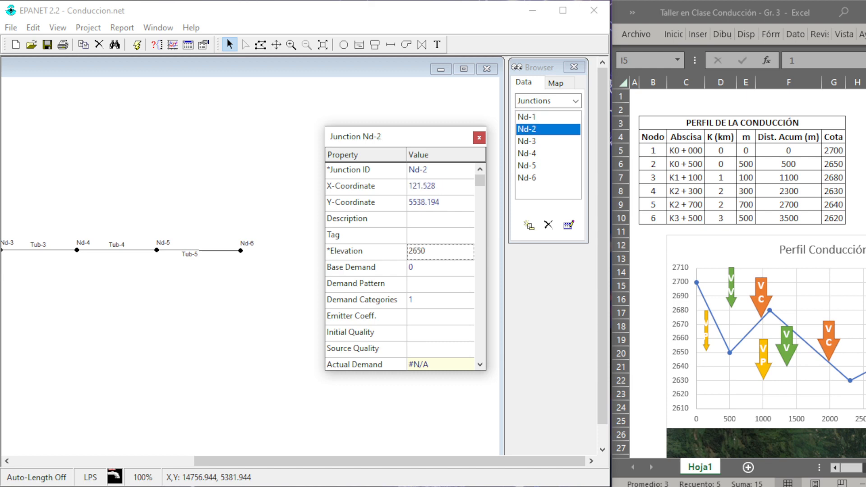
key(Page_Down)
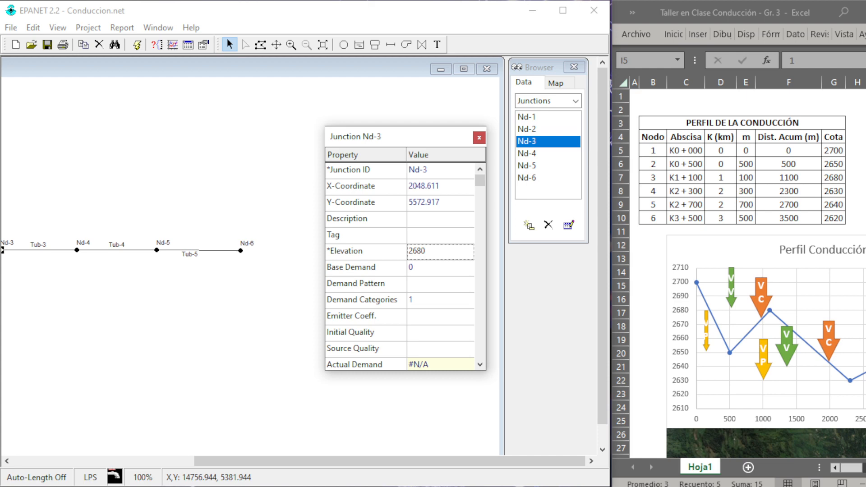
key(Page_Down)
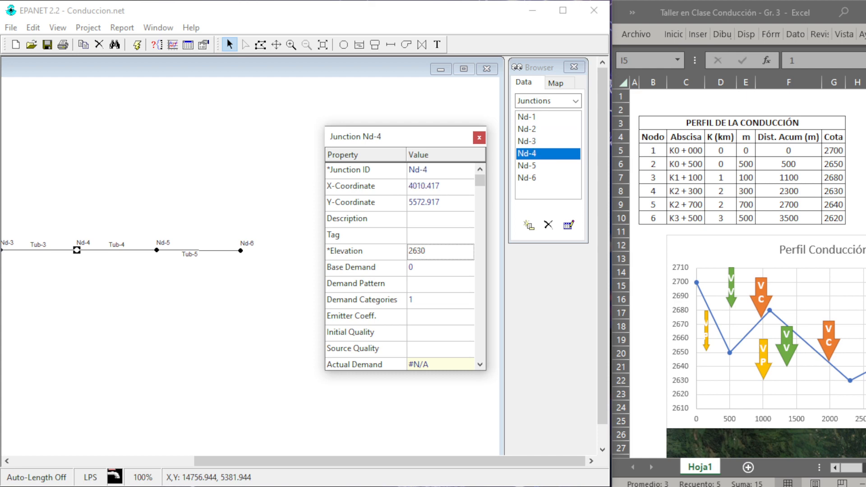
key(Page_Down)
key(Page_Down)
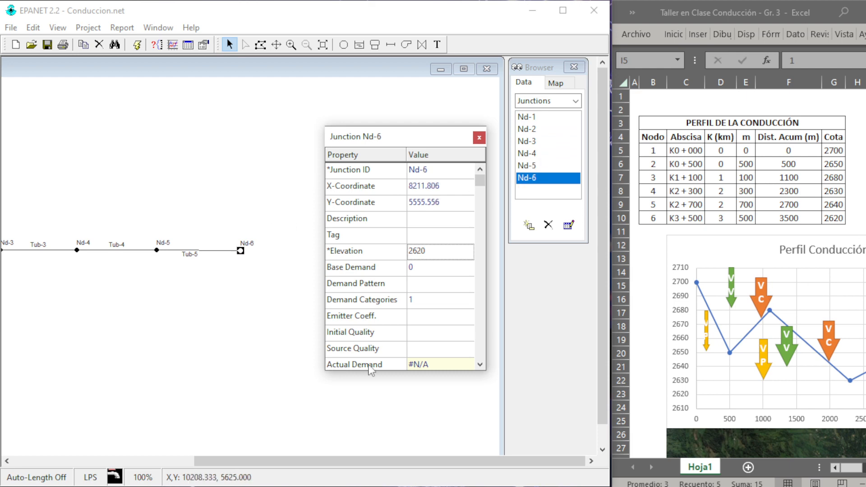
click(479, 137)
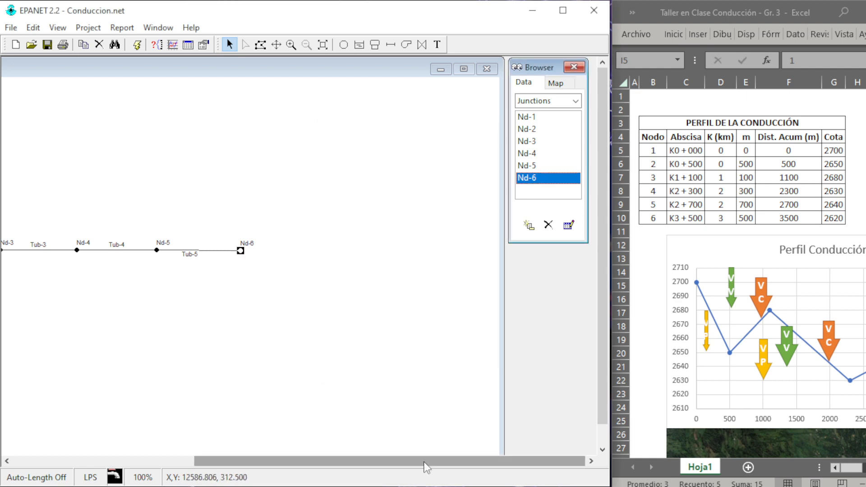
Open pipe Tub-1's properties, clear of the network, and set its length to 500 as listed in the workbook
drag(426, 464, 240, 464)
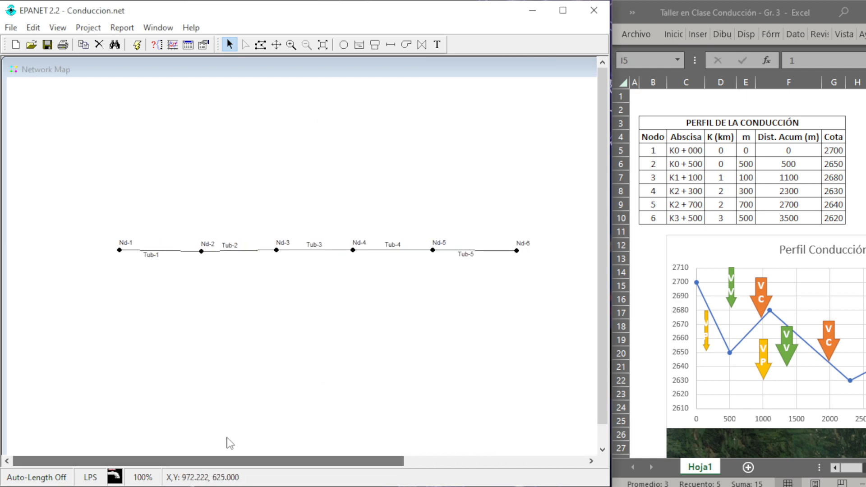
click(159, 251)
double_click(157, 253)
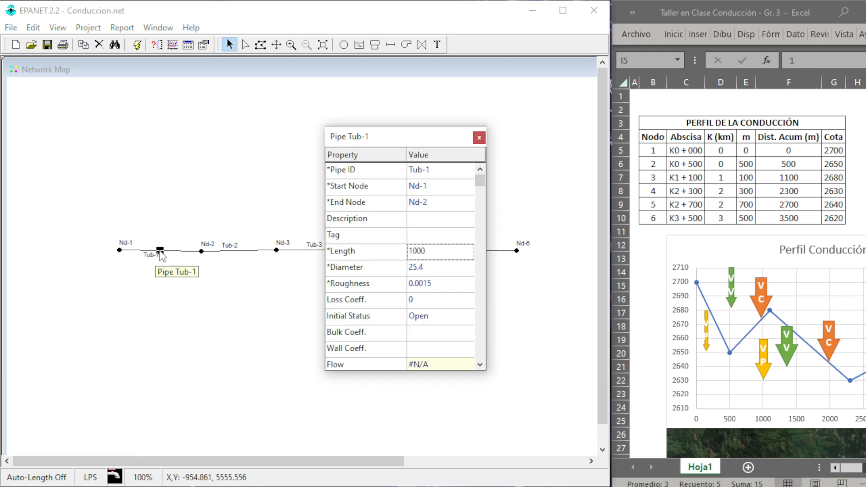
drag(319, 462, 373, 463)
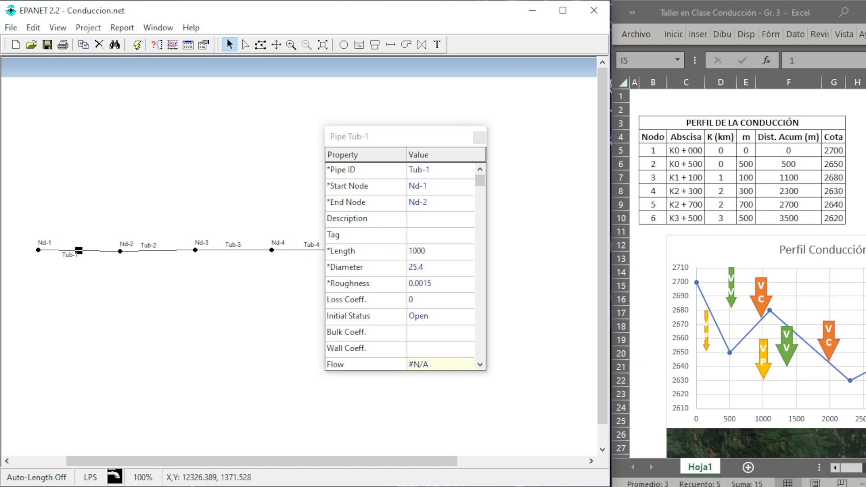
click(440, 251)
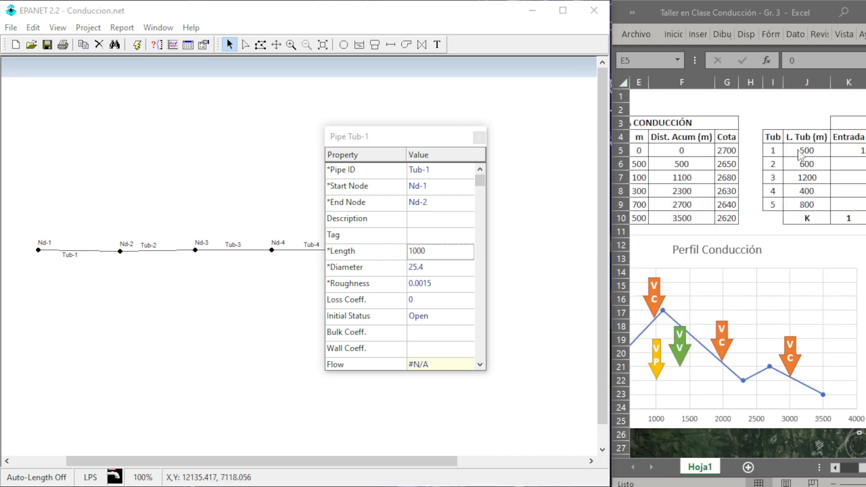
drag(411, 136, 497, 139)
click(521, 251)
double_click(521, 249)
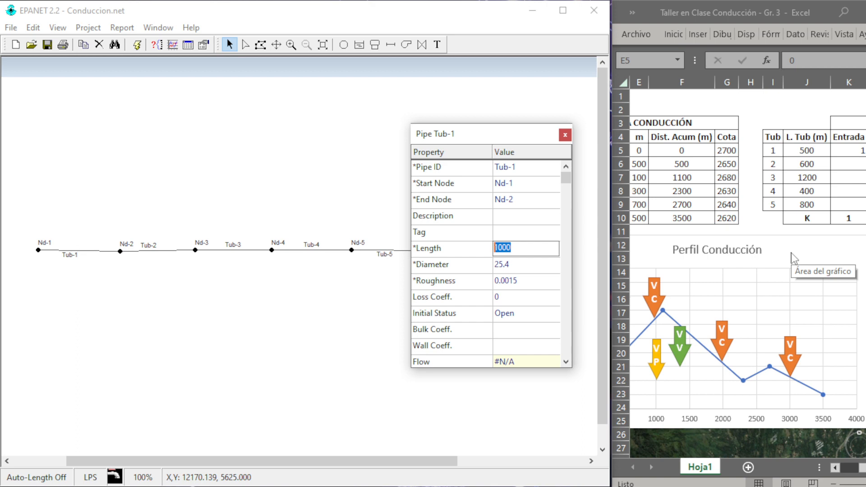
text(500)
key(Return)
Set the length of pipe Tub-2 to 600 and of pipe Tub-3 to 1200
key(Page_Down)
text(600)
key(Return)
key(Page_Down)
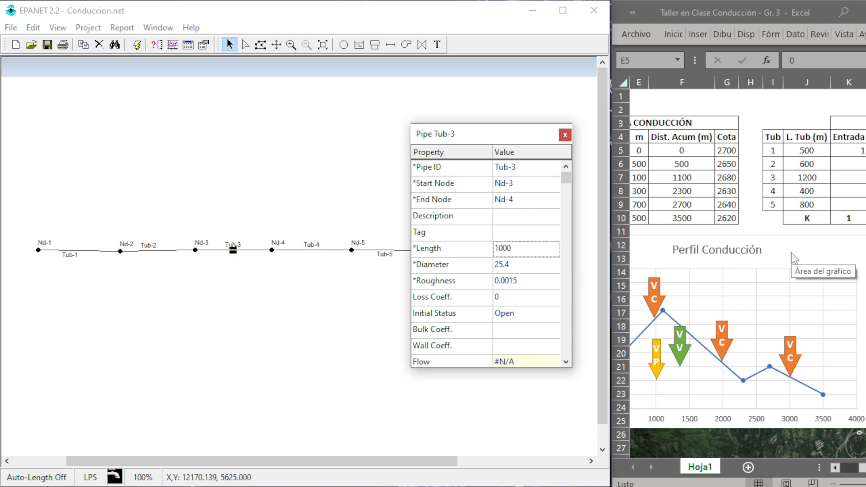
text(1200)
key(Return)
Set the length of pipe Tub-4 to 400 and of pipe Tub-5 to 800
key(Page_Down)
text(400)
key(Return)
key(Page_Down)
text(8000)
key(BackSpace)
key(Return)
Check the lengths entered for pipes Tub-1 through Tub-5 against the workbook
key(Page_Up)
key(Page_Up)
key(Page_Up)
key(Page_Up)
key(Page_Down)
key(Page_Down)
key(Page_Down)
key(Page_Down)
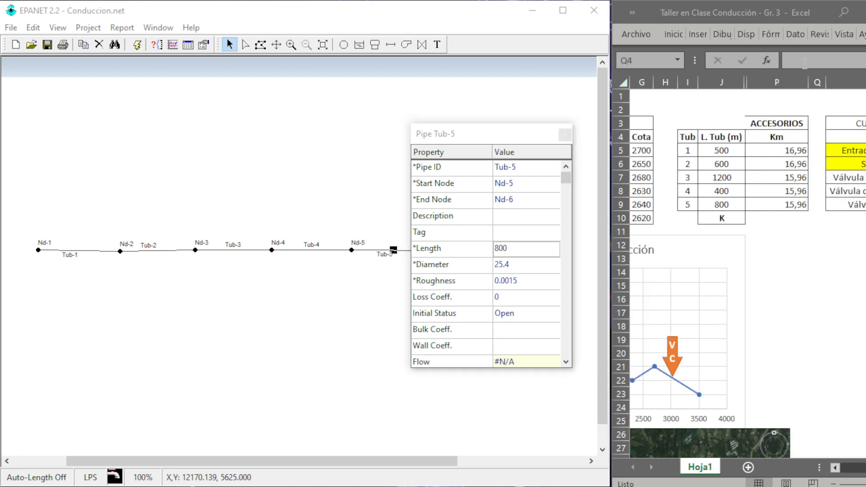
Set pipe Tub-1's loss coefficient to 16.96, the fittings Km value in workbook cell P5
click(787, 153)
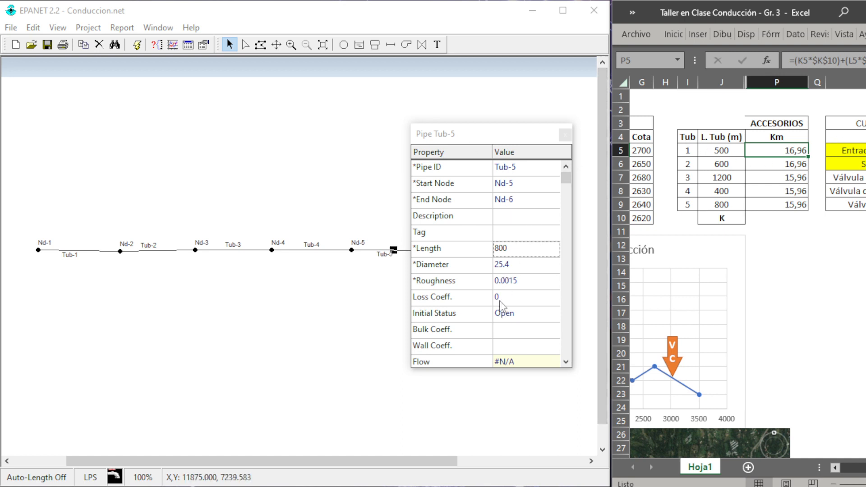
click(81, 251)
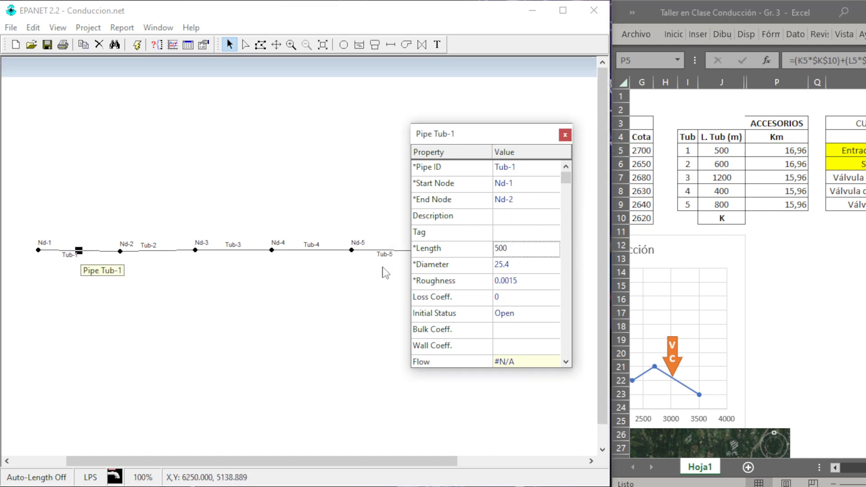
click(520, 297)
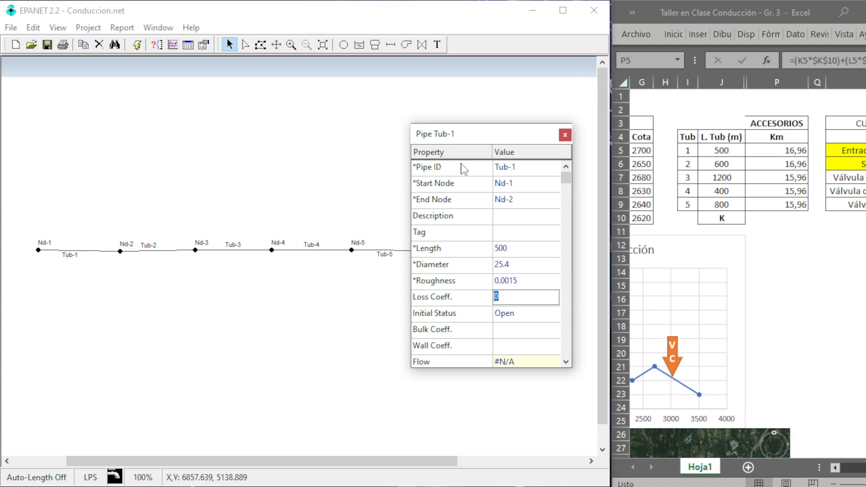
drag(475, 133, 498, 118)
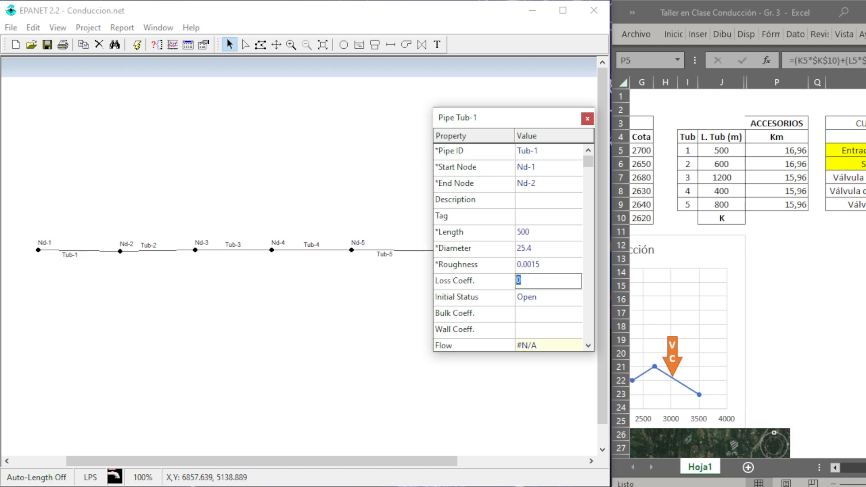
text(16.)
text(96)
Set the loss coefficient of pipe Tub-2 to 16.96 and of pipe Tub-3 to 15.96
key(Page_Down)
text(16.96)
key(Page_Down)
text(15.396)
key(BackSpace)
text(96)
key(Return)
Set the loss coefficients of pipes Tub-4 and Tub-5 to 15.96
key(Page_Down)
text(15.96)
key(Return)
key(Page_Down)
text(15.96)
key(Return)
Check the loss coefficients entered for the pipes against the workbook and close the pipe properties
key(Page_Up)
key(Page_Up)
key(Page_Up)
key(Page_Up)
key(Page_Down)
key(Page_Down)
key(Page_Down)
key(Page_Down)
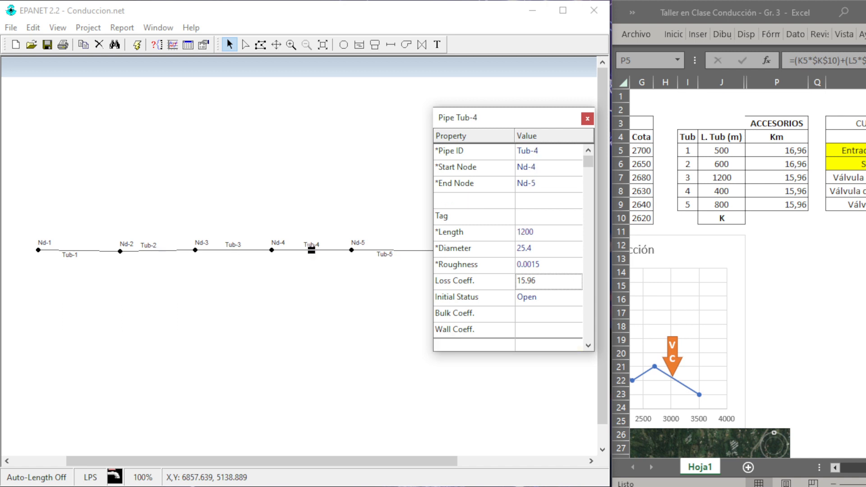
key(Page_Up)
key(Page_Up)
key(Page_Up)
key(Page_Up)
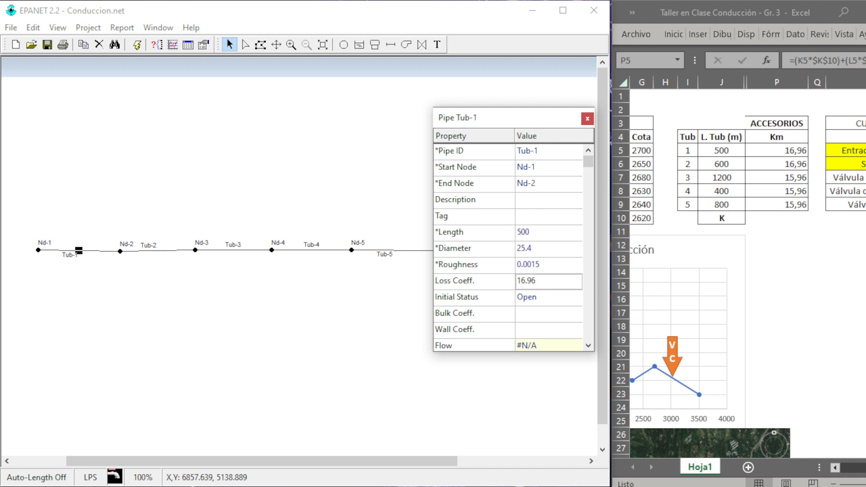
key(Page_Down)
key(Page_Down)
key(Page_Down)
key(Page_Up)
key(Page_Up)
key(Page_Up)
drag(541, 119, 467, 105)
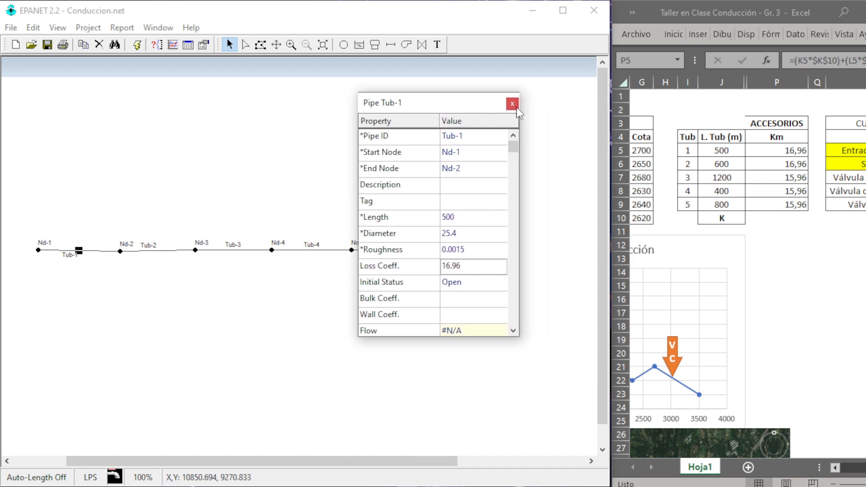
click(512, 104)
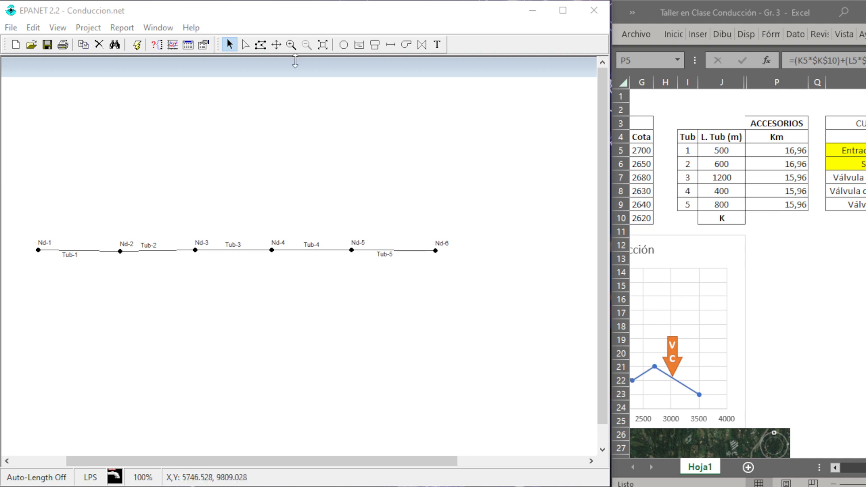
Place a reservoir on the network map just below junction Nd-1
click(361, 45)
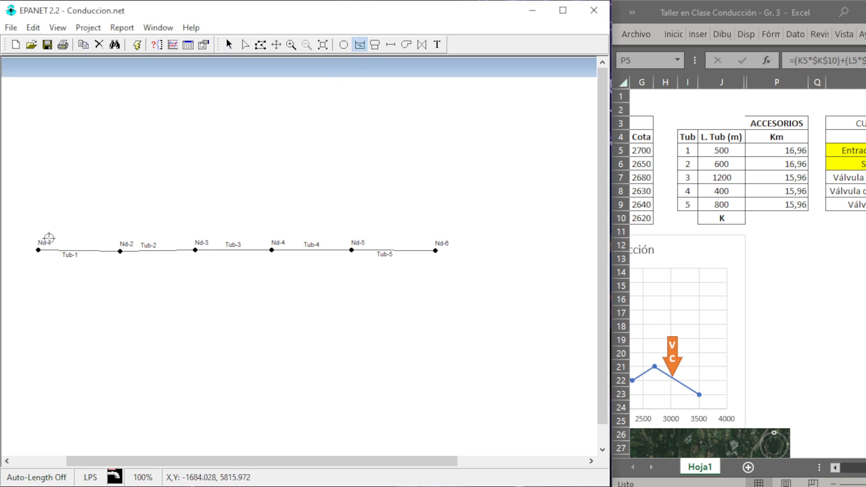
click(35, 277)
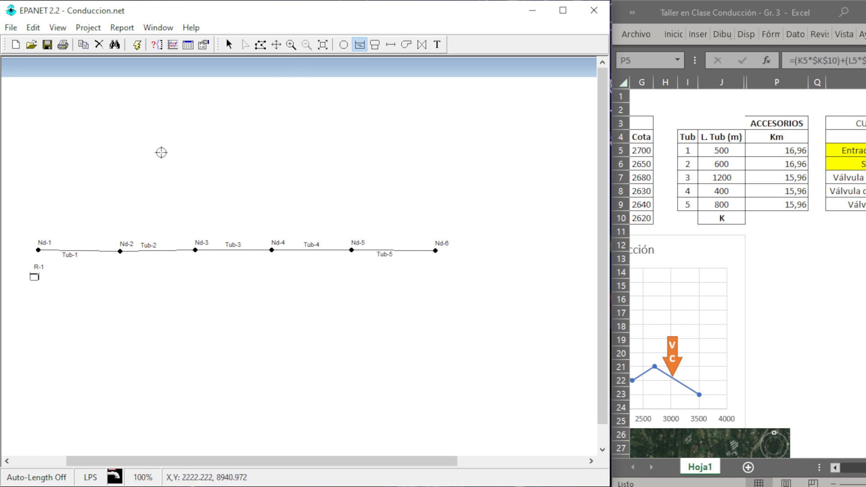
click(230, 44)
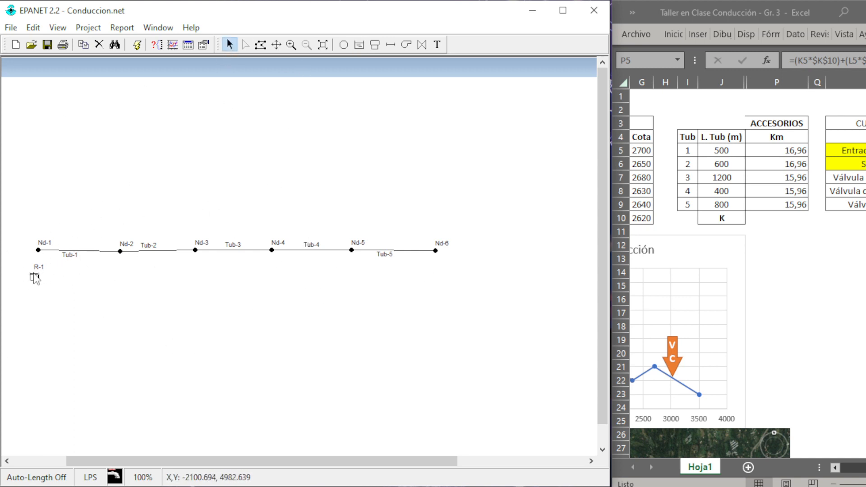
Move reservoir R-1 just above junction Nd-1 and set the start node of pipe Tub-1 to R-1
drag(34, 277, 39, 221)
click(72, 252)
double_click(73, 254)
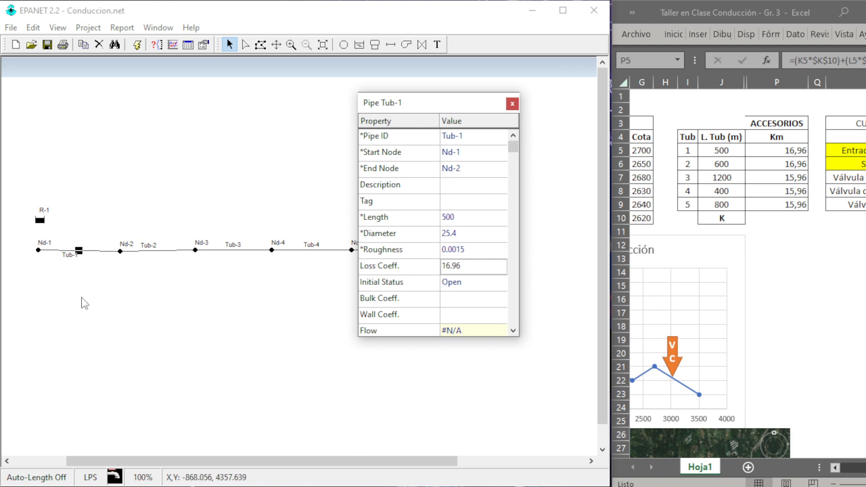
click(447, 156)
click(449, 153)
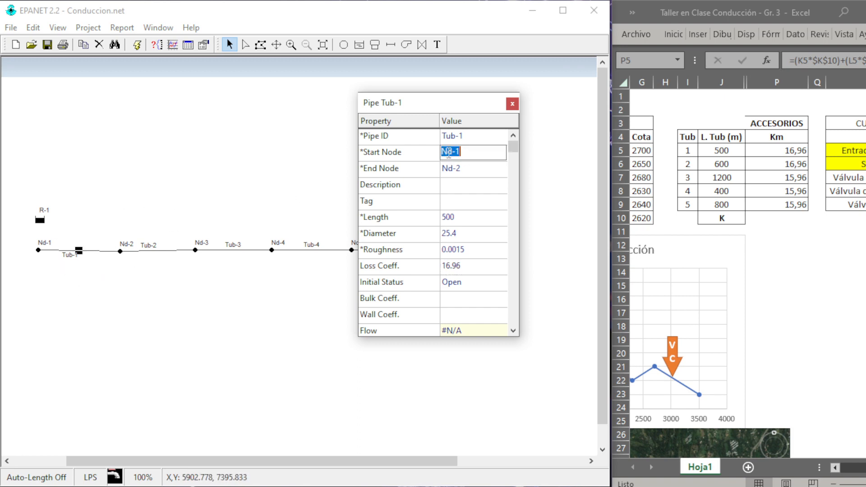
click(449, 152)
drag(445, 154, 440, 152)
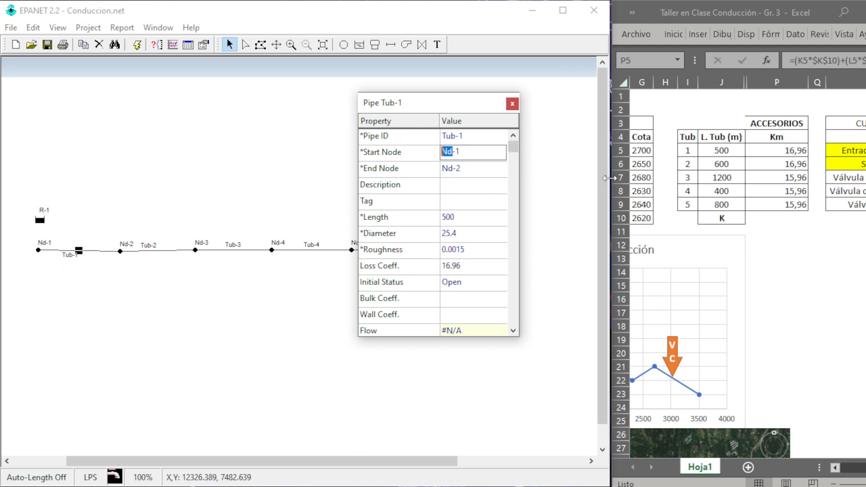
text(R)
key(Return)
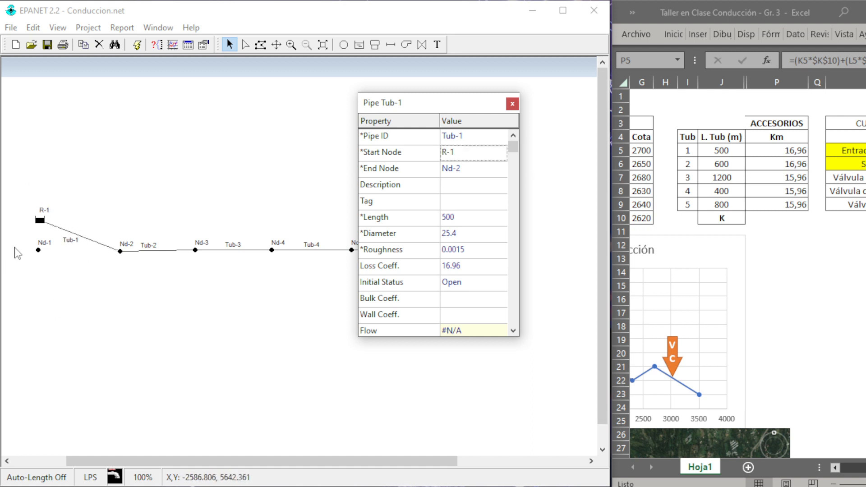
Delete the disconnected junction Nd-1 from the network
click(38, 254)
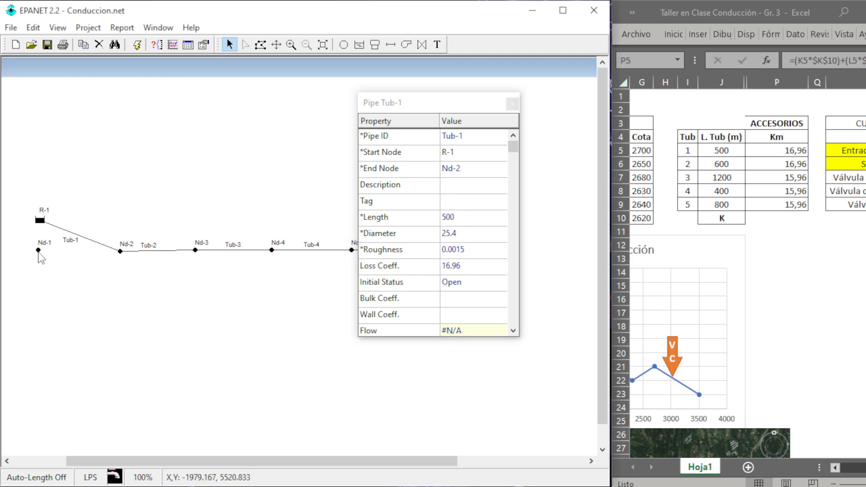
click(38, 251)
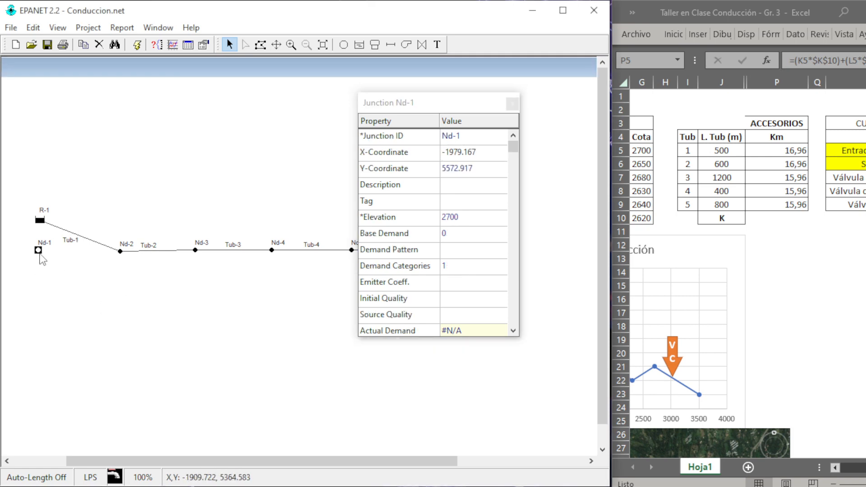
click(164, 331)
key(Delete)
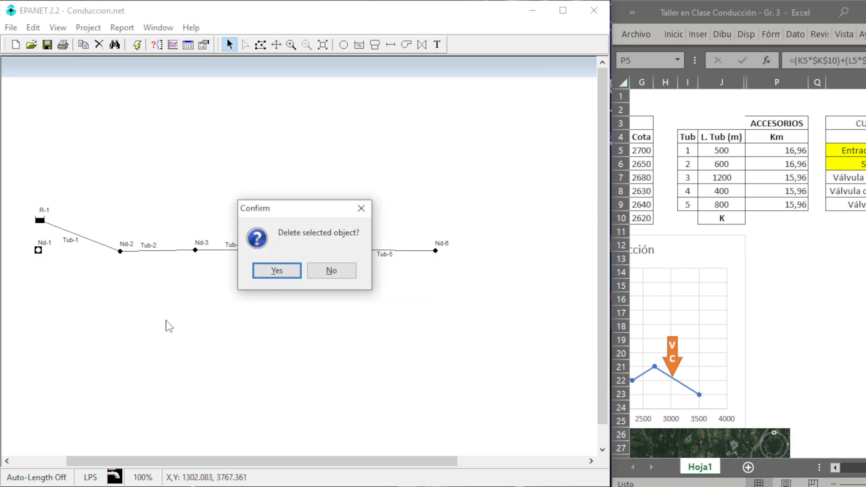
click(269, 272)
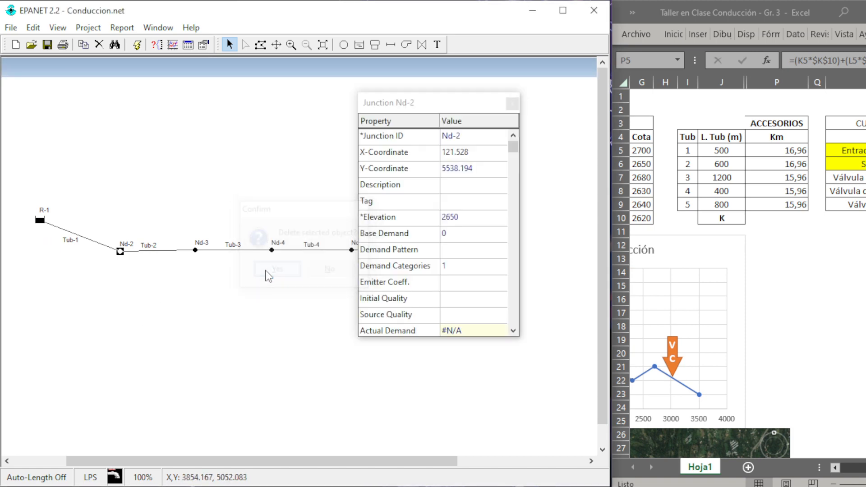
Move reservoir R-1 down to the former position of Nd-1, in line with the pipes, and close its properties
click(39, 223)
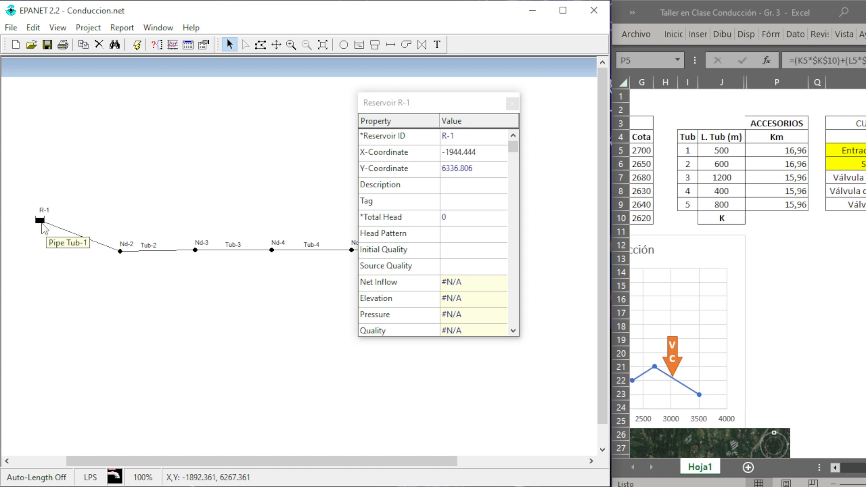
drag(38, 223, 42, 254)
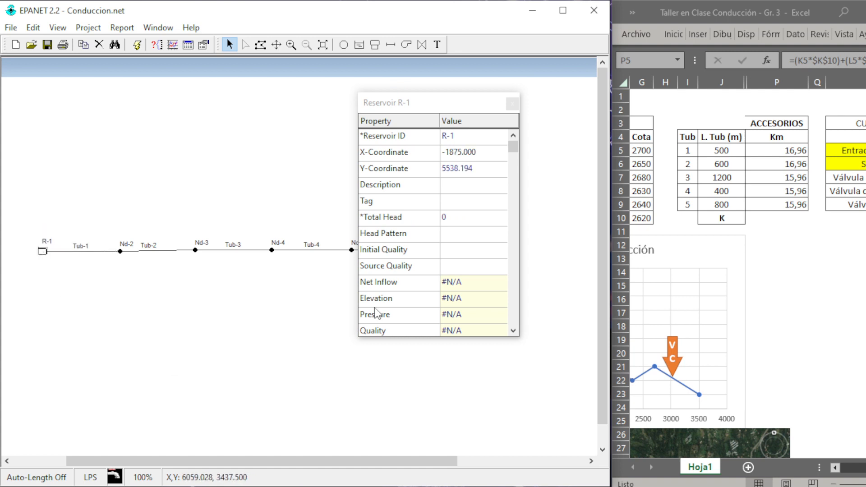
drag(424, 108, 290, 120)
click(365, 118)
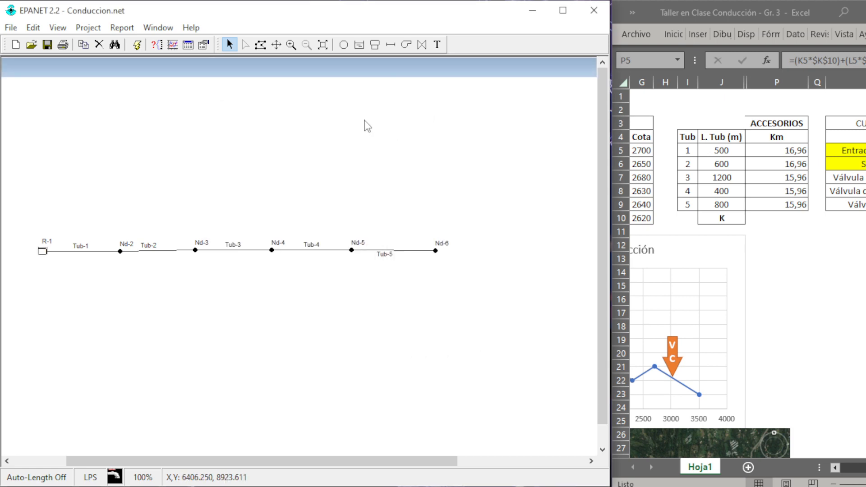
Set the total head of reservoir R-1 to 2700
double_click(42, 252)
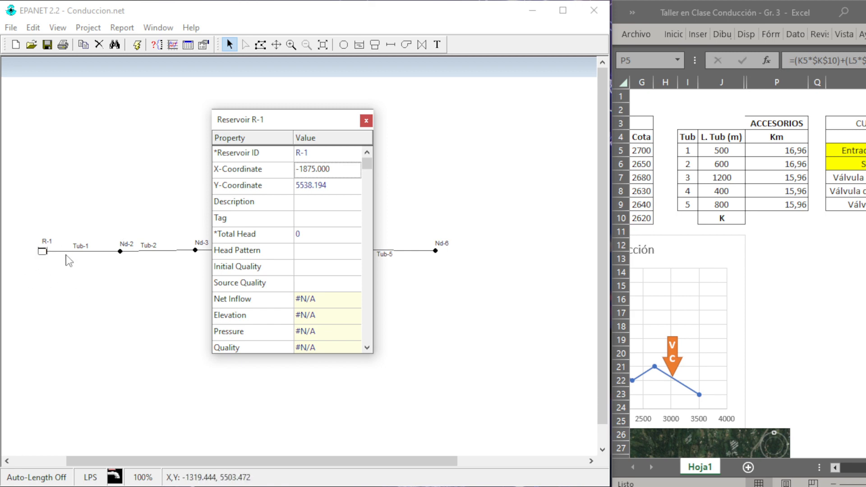
click(310, 235)
text(2)
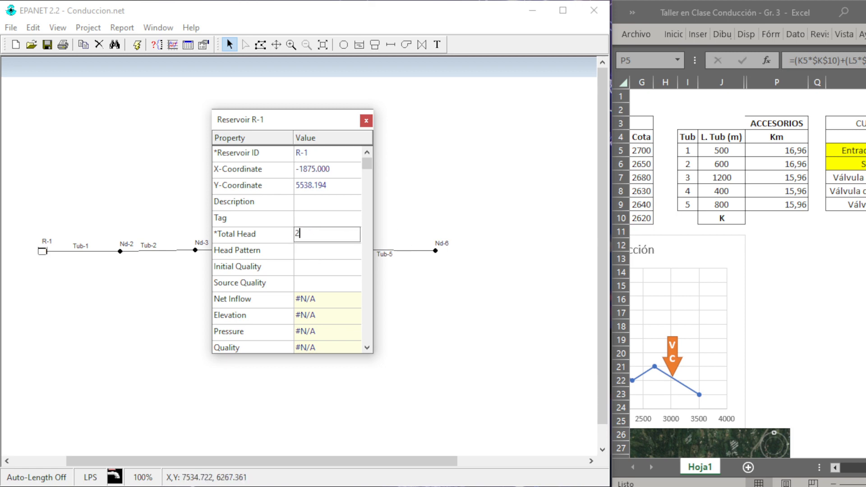
text(700)
click(120, 251)
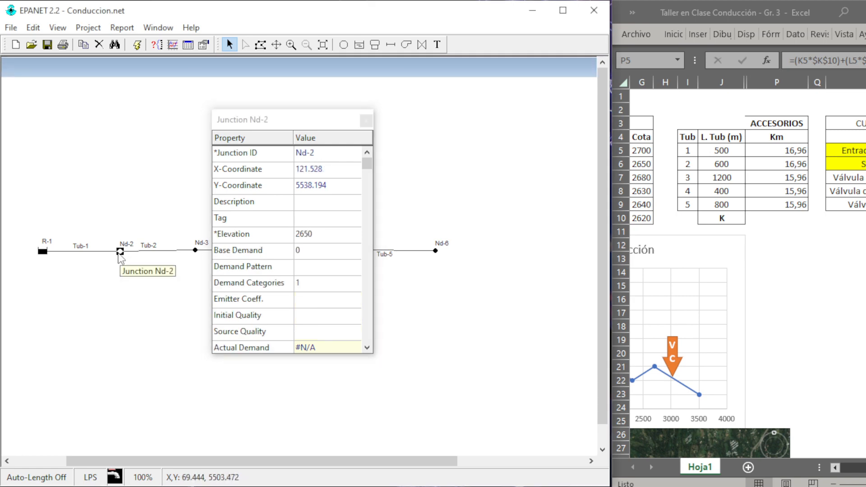
Review the properties of pipe Tub-1, junction Nd-2 and reservoir R-1, and close the property editor
click(51, 252)
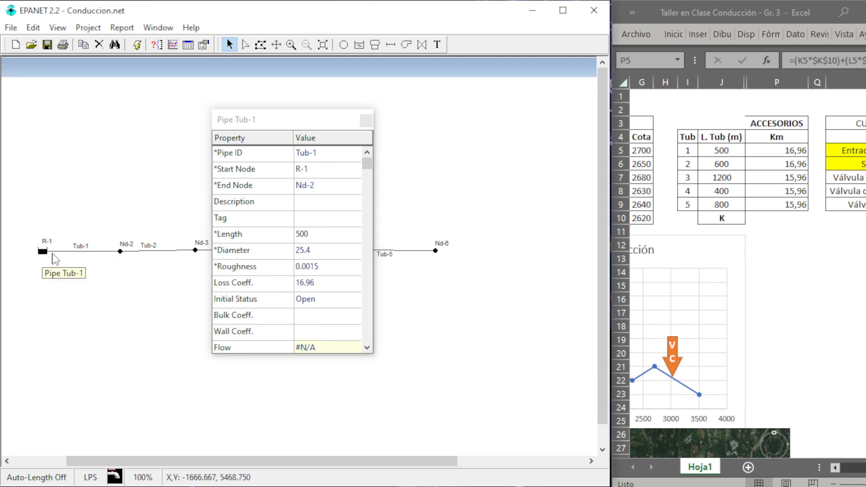
click(43, 252)
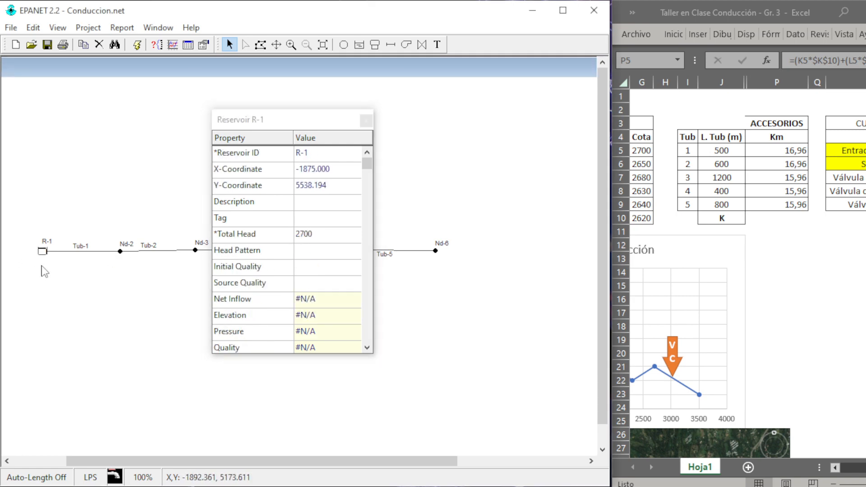
click(120, 252)
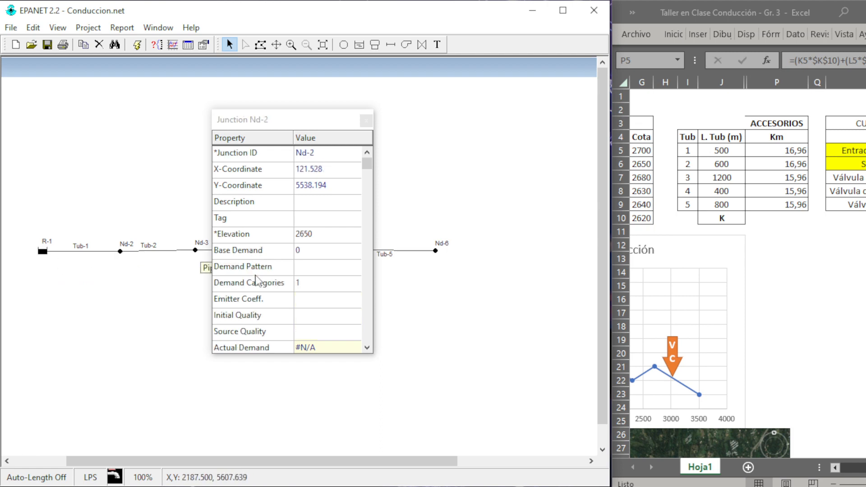
click(39, 251)
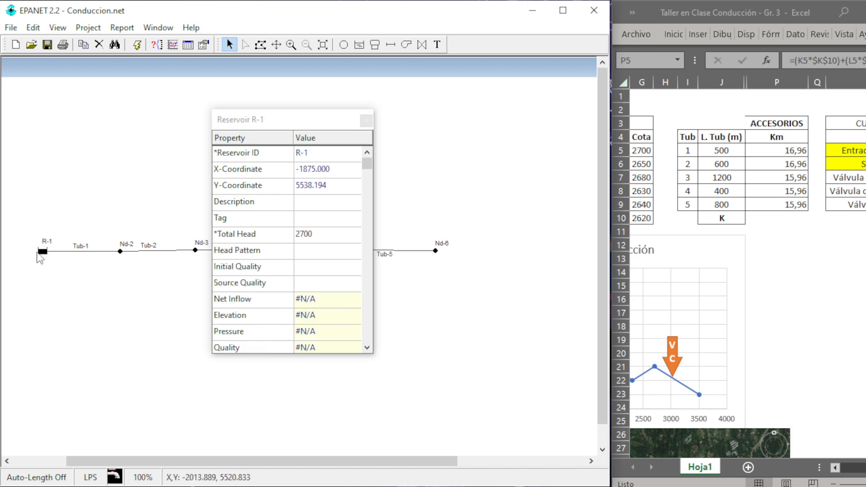
click(350, 122)
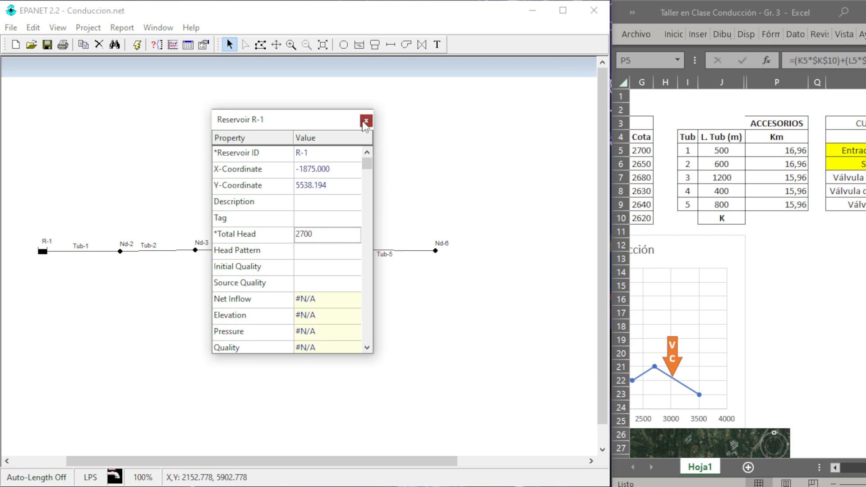
click(365, 121)
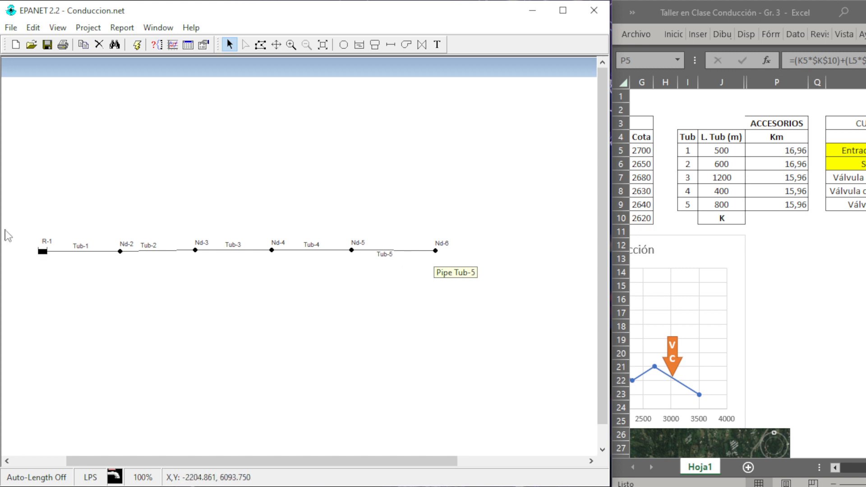
Set the base demand of the end junction Nd-6 to 26 and close its properties
click(436, 252)
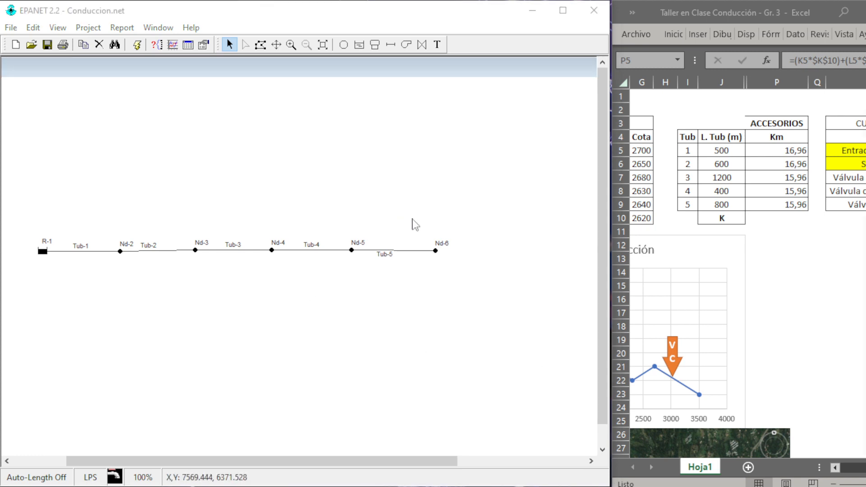
click(435, 254)
double_click(435, 253)
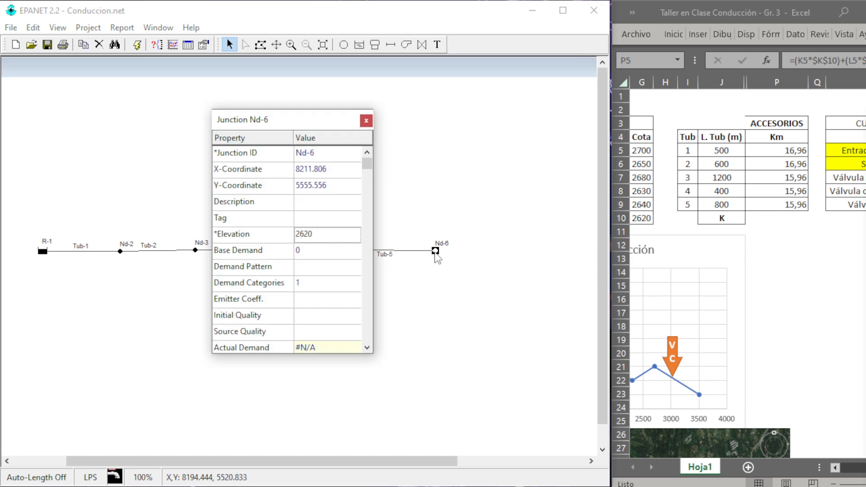
drag(304, 127, 549, 137)
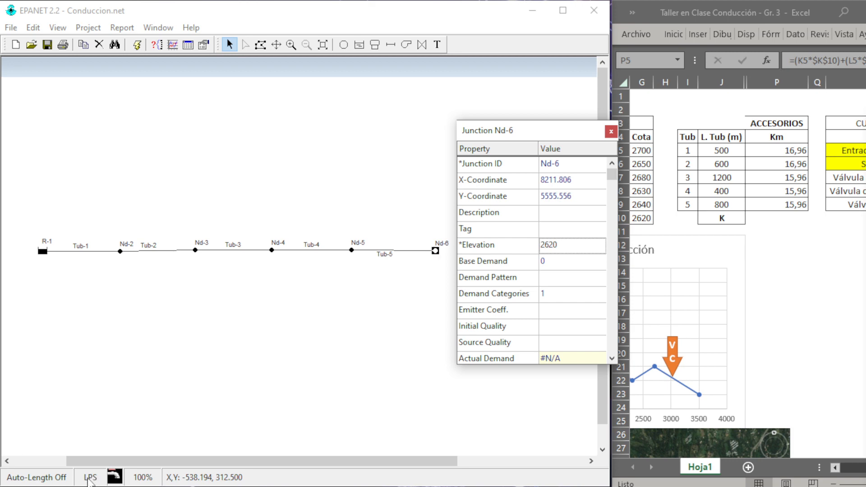
click(561, 260)
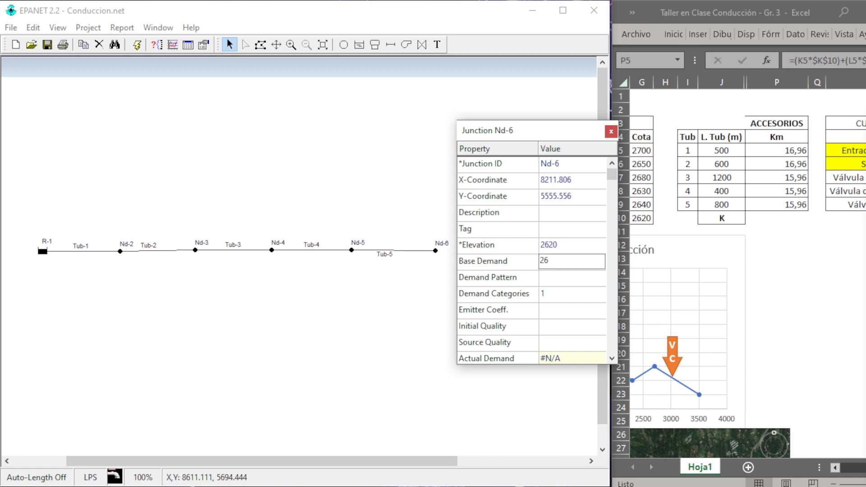
click(515, 130)
click(610, 131)
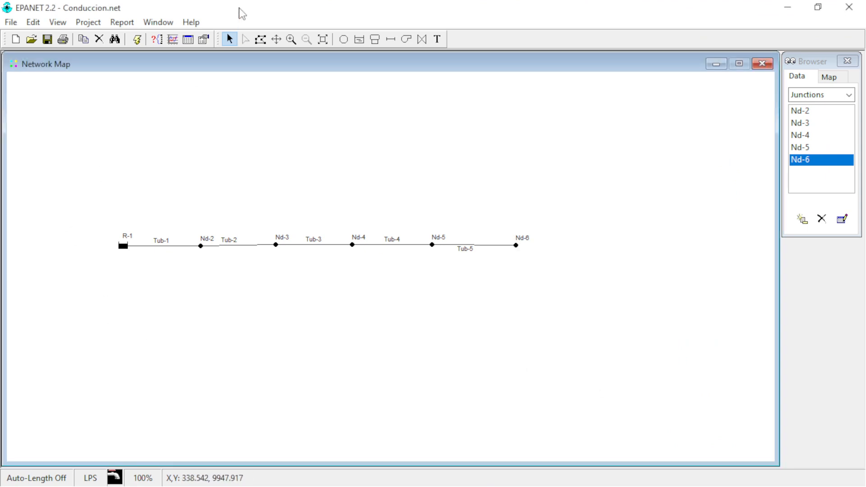
Run the hydraulic analysis, read the status report and close it
click(137, 42)
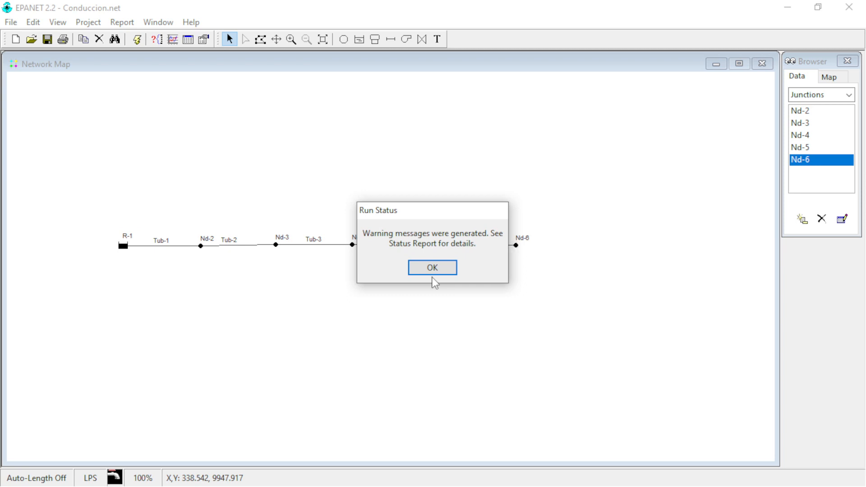
click(432, 268)
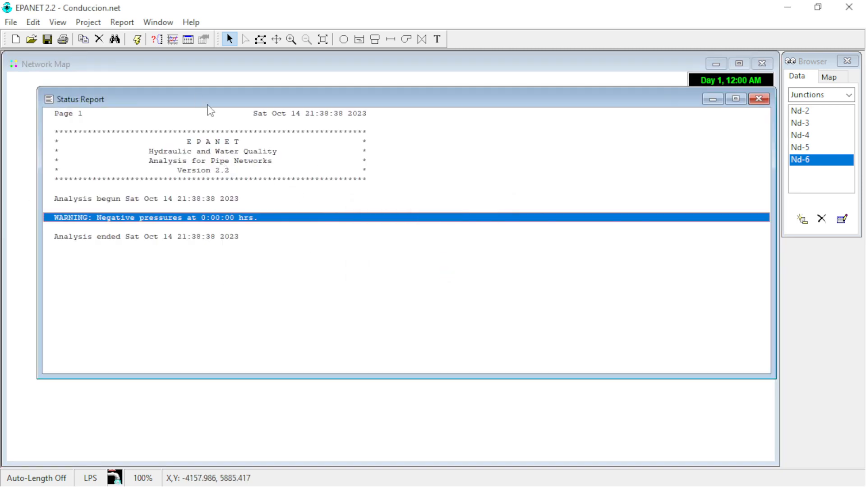
drag(209, 102, 189, 103)
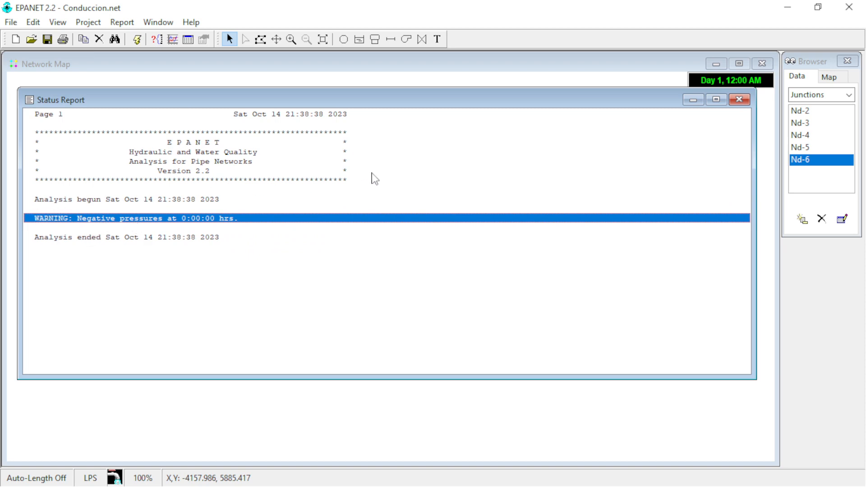
click(739, 100)
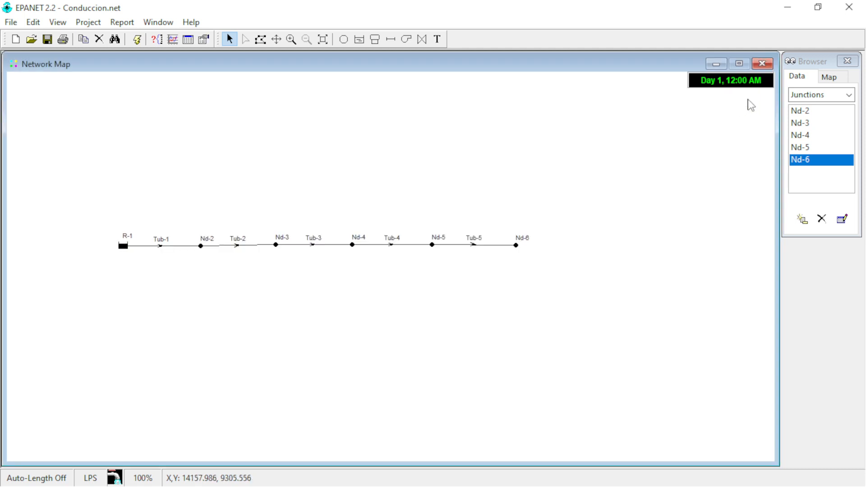
Display Pressure for the nodes and Velocity for the links on the network map
click(815, 65)
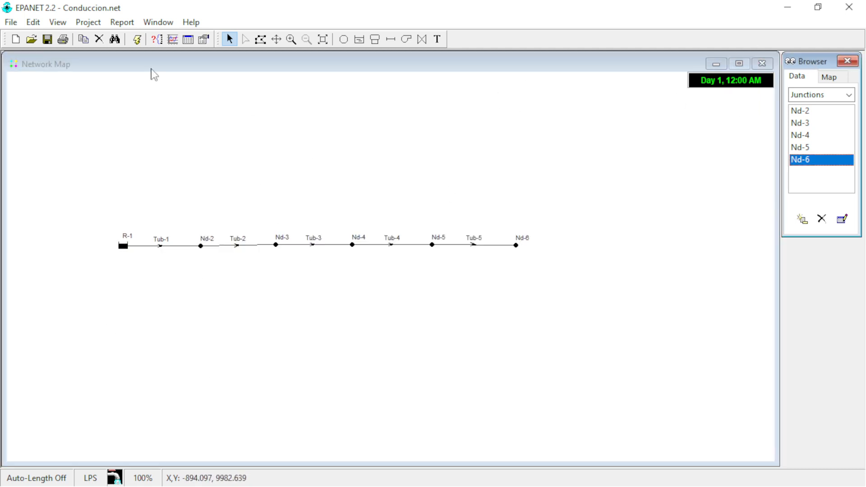
click(58, 22)
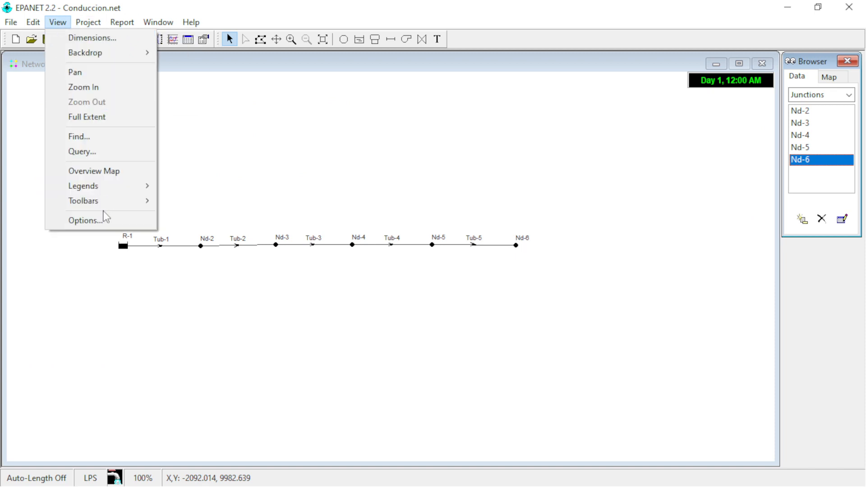
click(829, 76)
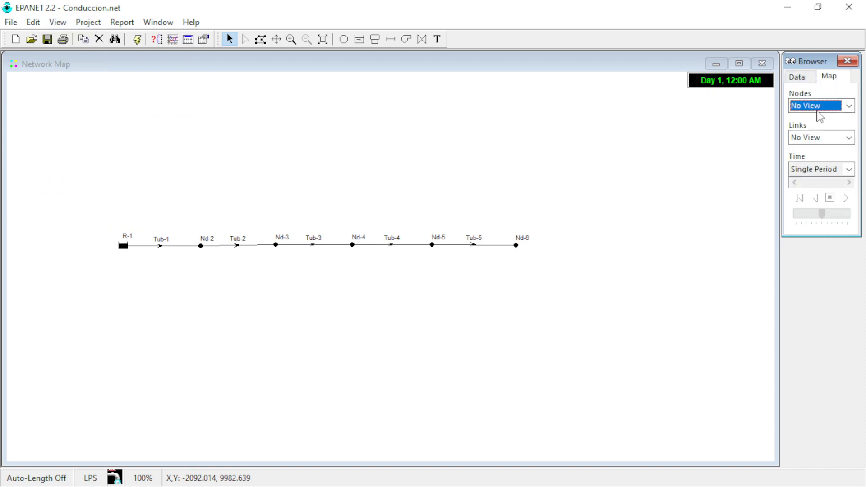
click(819, 107)
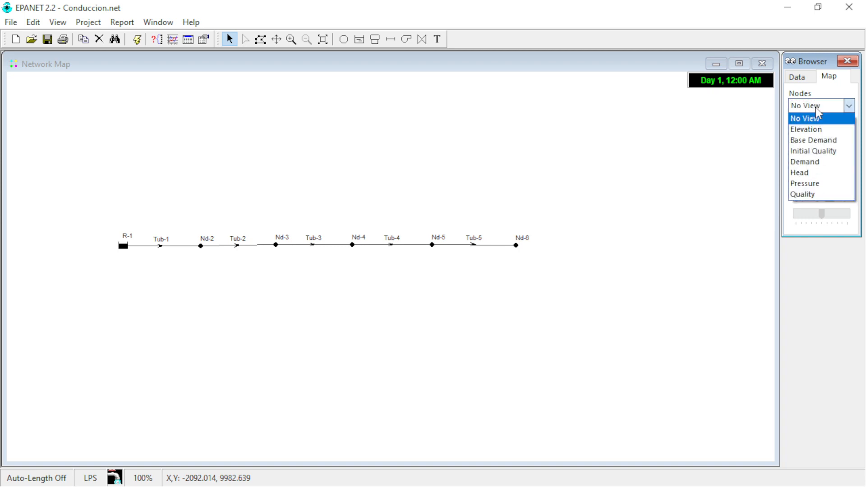
click(818, 184)
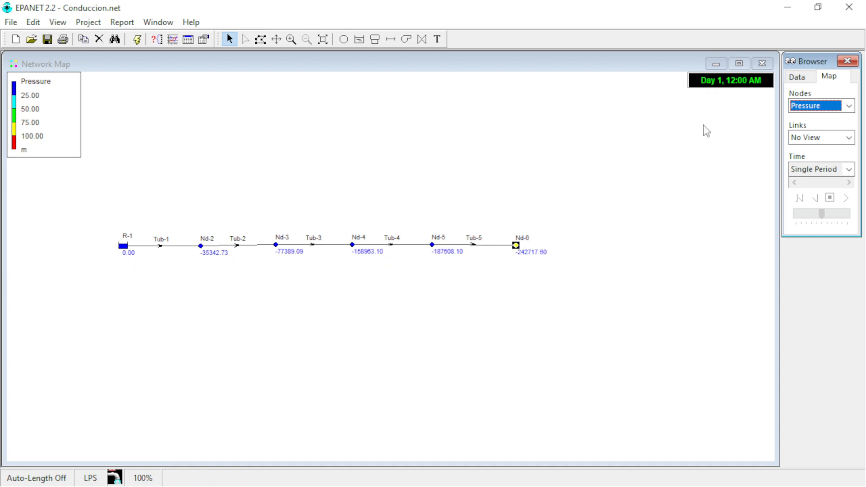
click(825, 138)
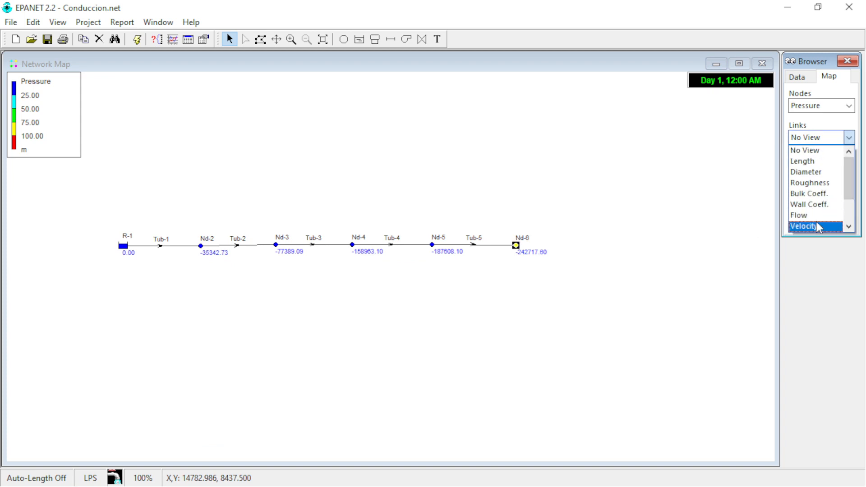
click(817, 225)
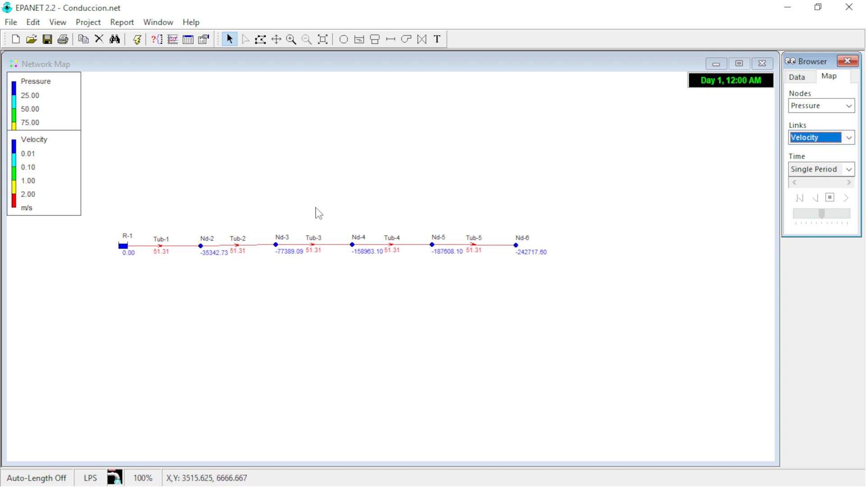
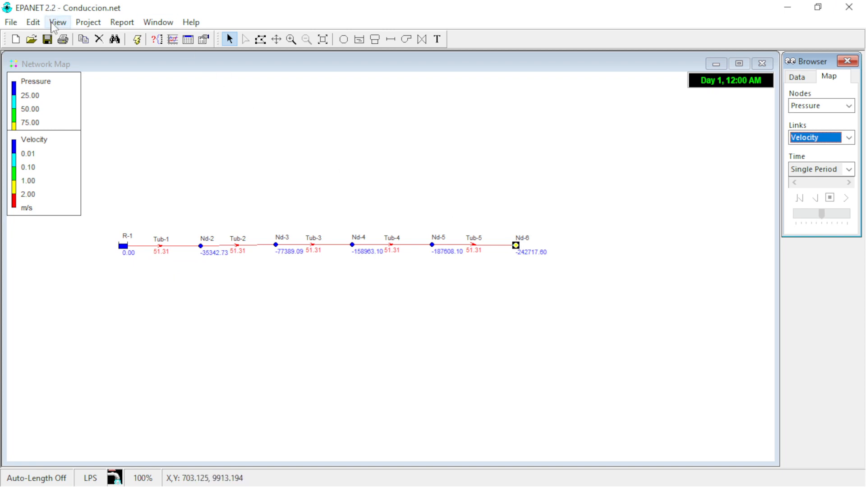
Select the whole network and use Group Edit to replace the diameter of all pipes
click(33, 22)
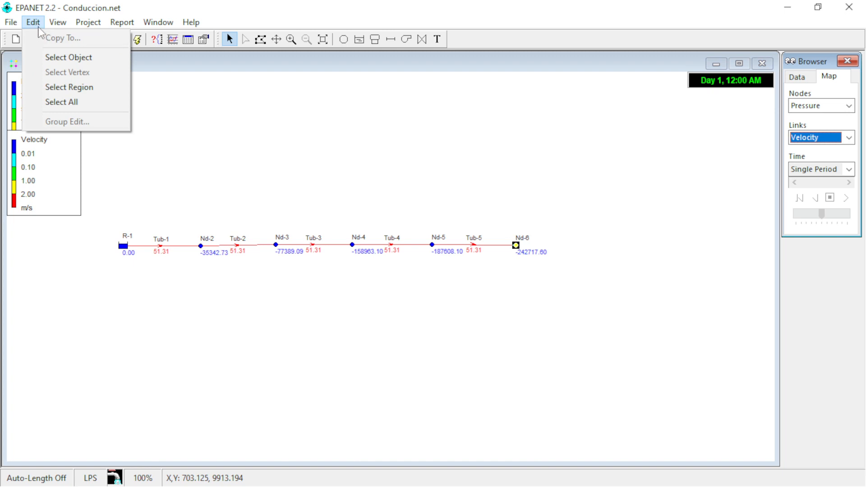
click(74, 103)
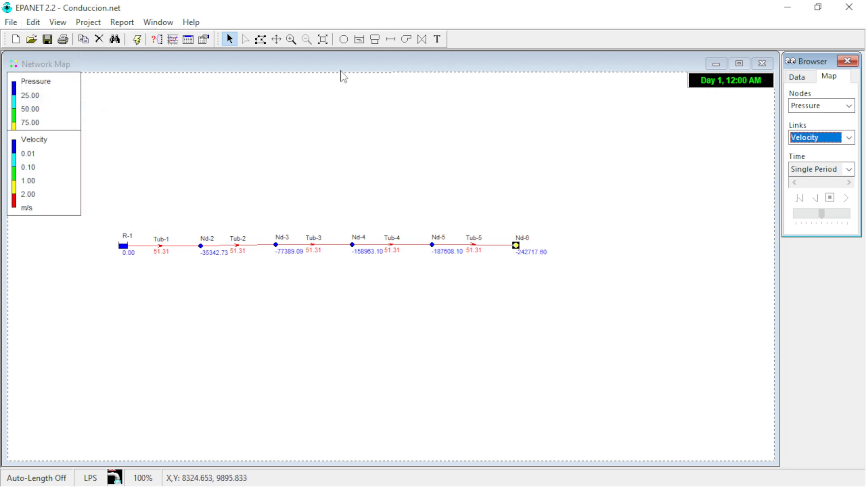
click(33, 22)
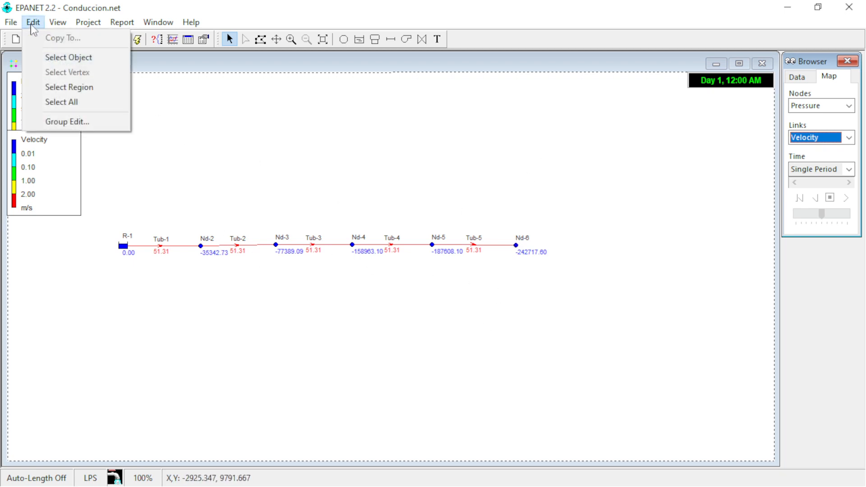
click(85, 122)
drag(342, 182, 250, 299)
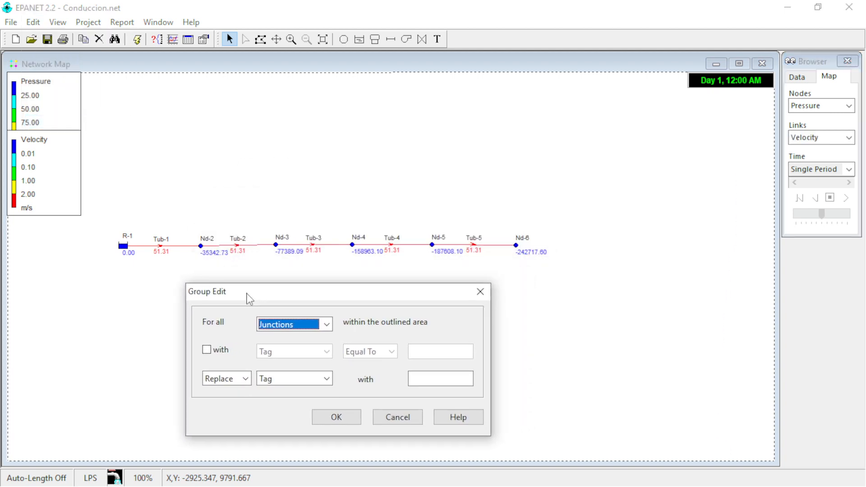
click(313, 326)
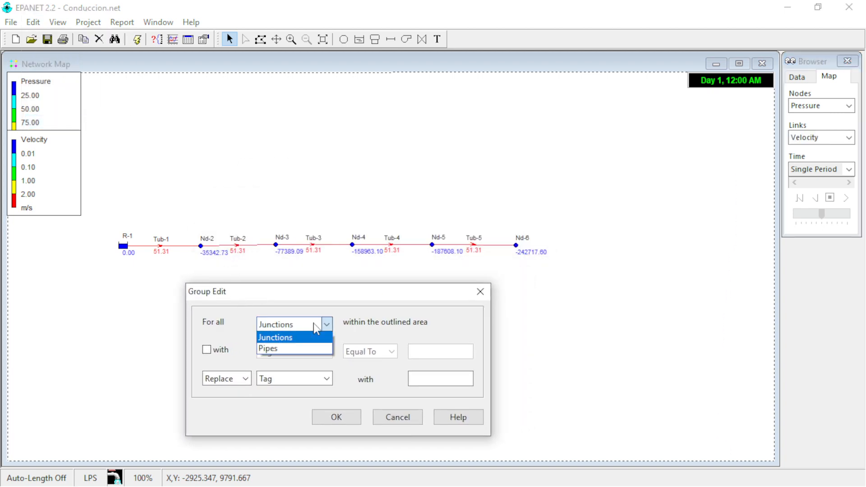
click(276, 349)
click(296, 382)
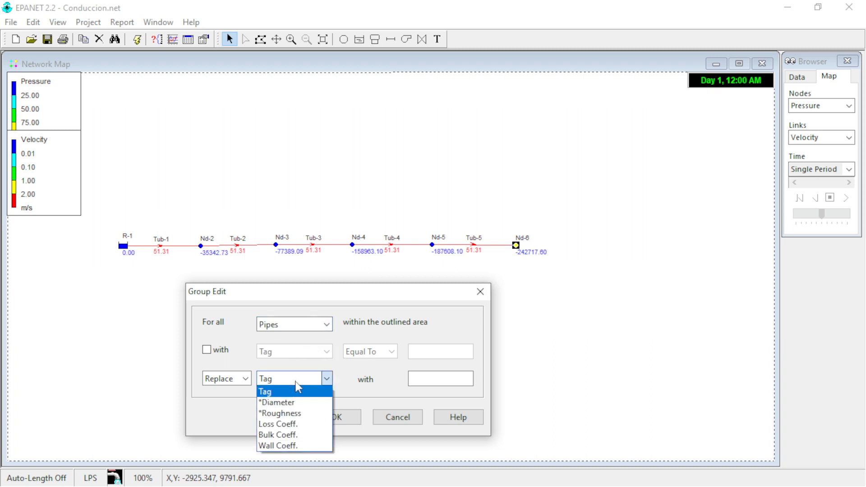
click(295, 401)
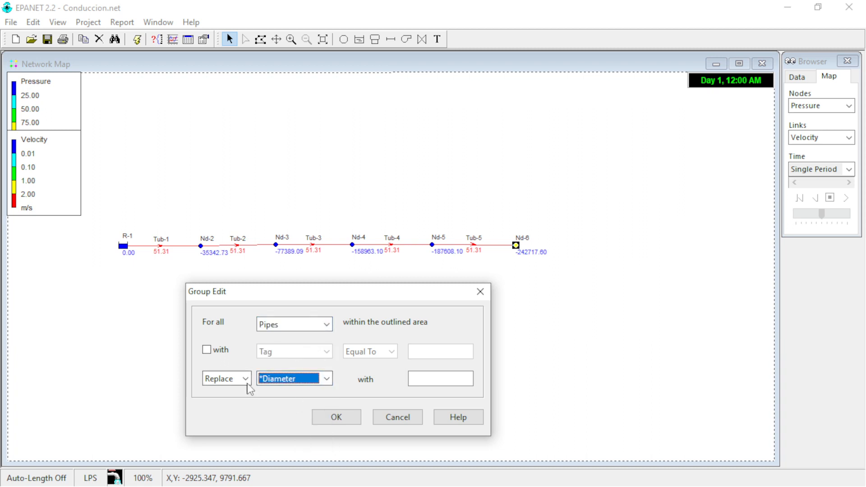
click(440, 380)
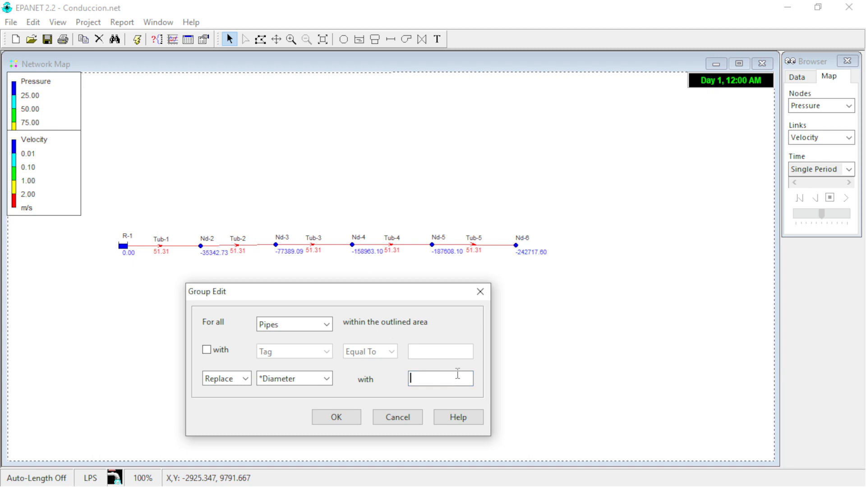
click(334, 422)
click(336, 419)
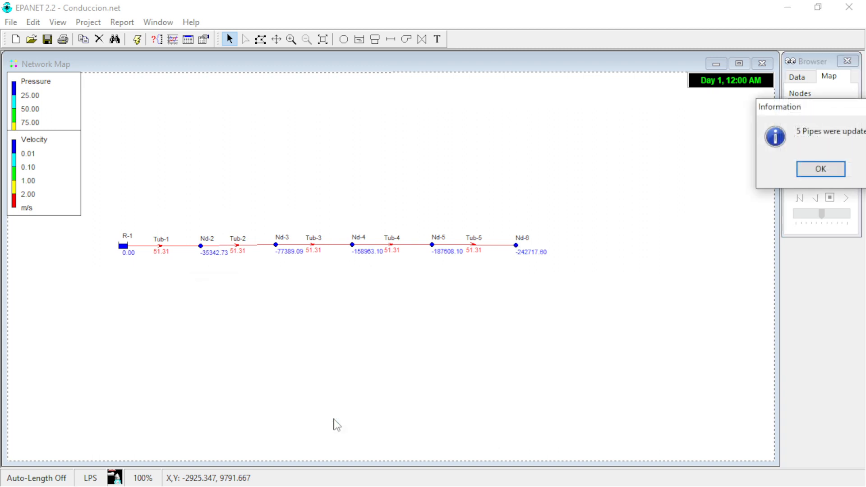
drag(825, 108, 431, 112)
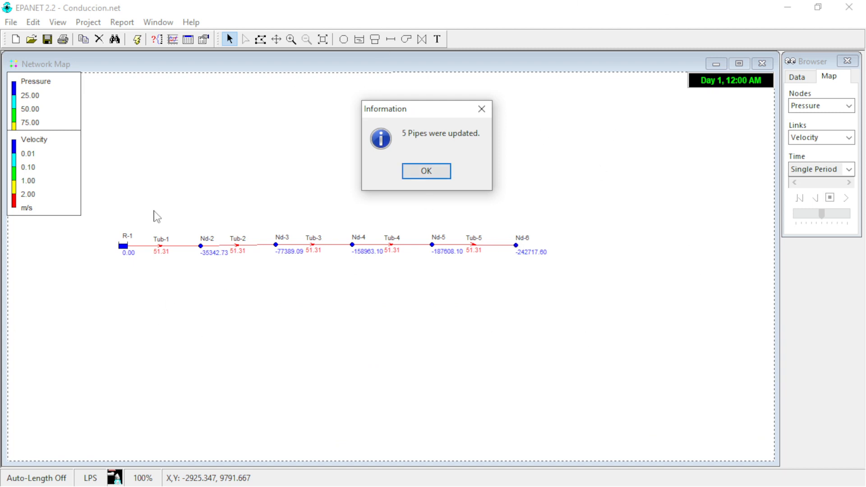
click(437, 179)
Run the hydraulic analysis, close the status report and check the node pressures and pipe velocities on the map
click(141, 44)
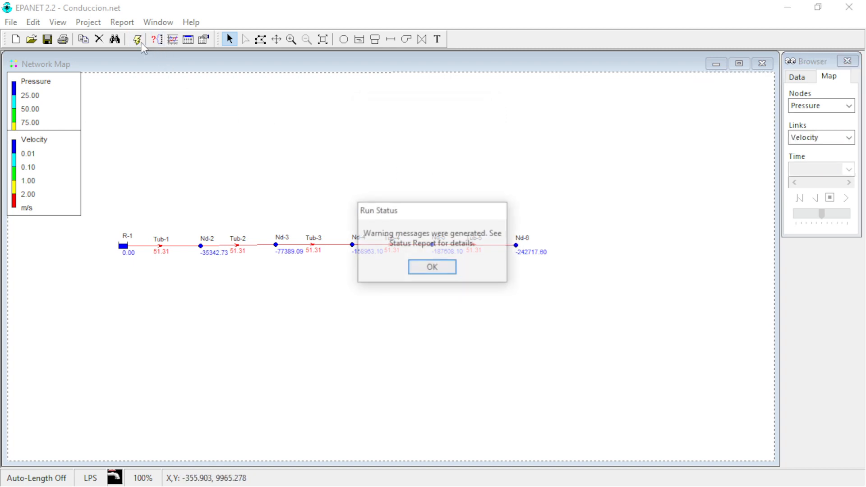
click(433, 268)
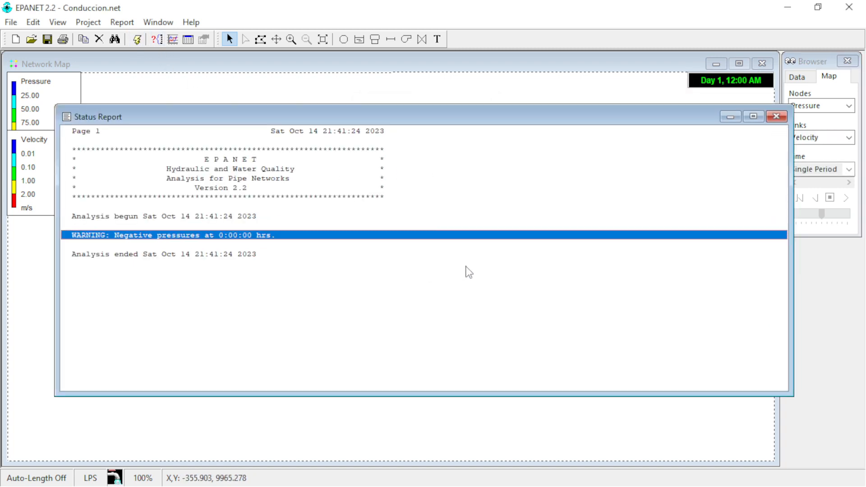
click(776, 117)
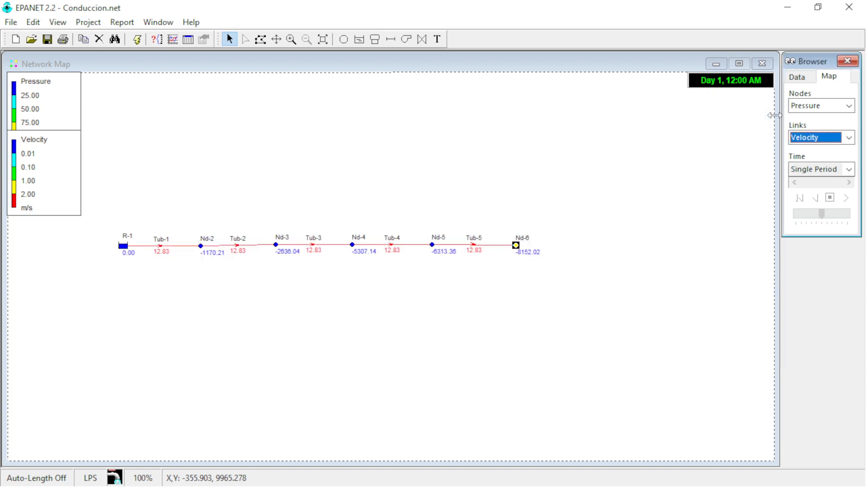
mouse_move(498, 251)
mouse_move(459, 249)
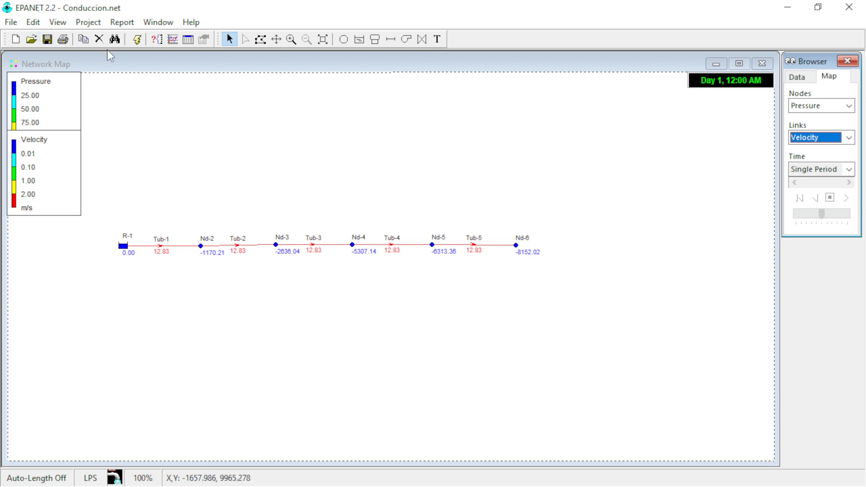
Outline a polygonal selection region enclosing the whole line from reservoir R-1 to junction Nd-6
click(35, 25)
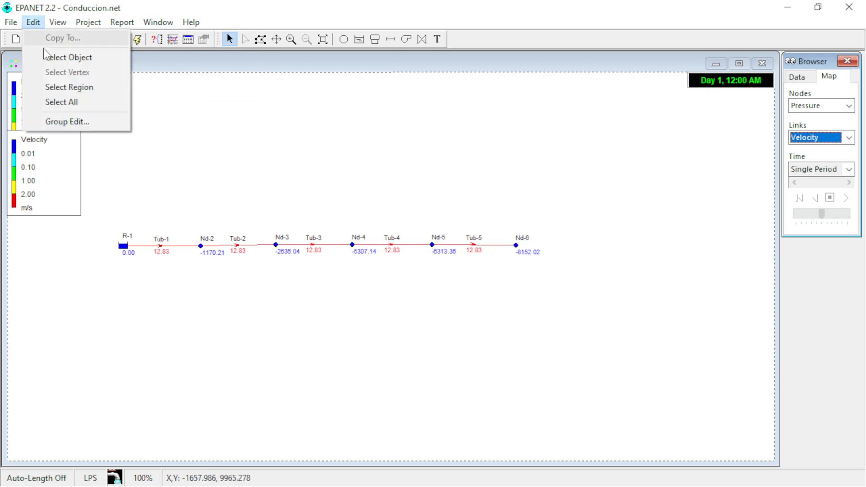
click(67, 87)
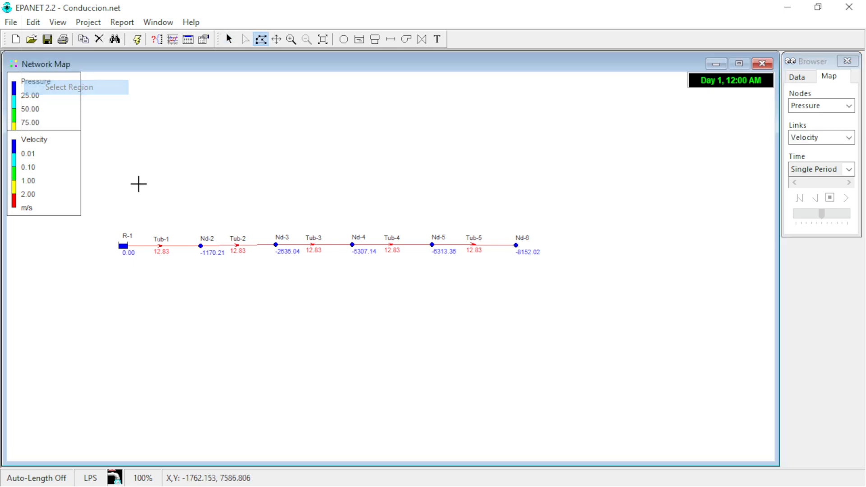
click(93, 216)
click(94, 314)
click(586, 312)
click(554, 186)
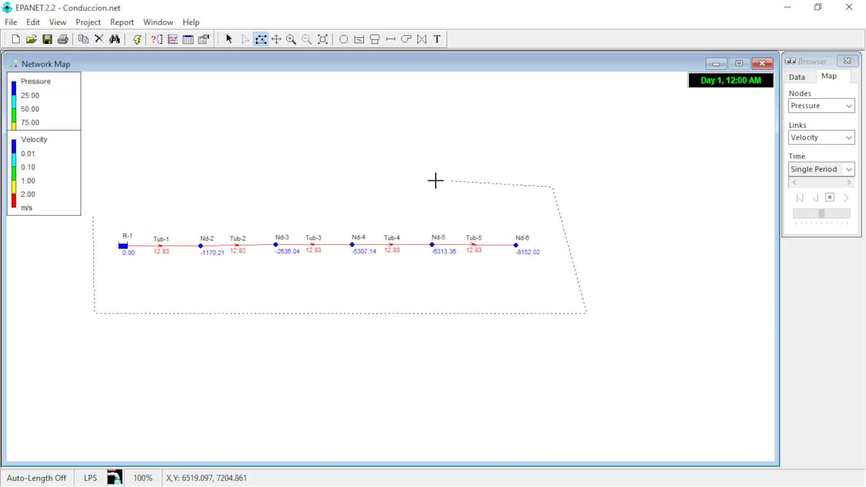
click(140, 182)
right_click(139, 182)
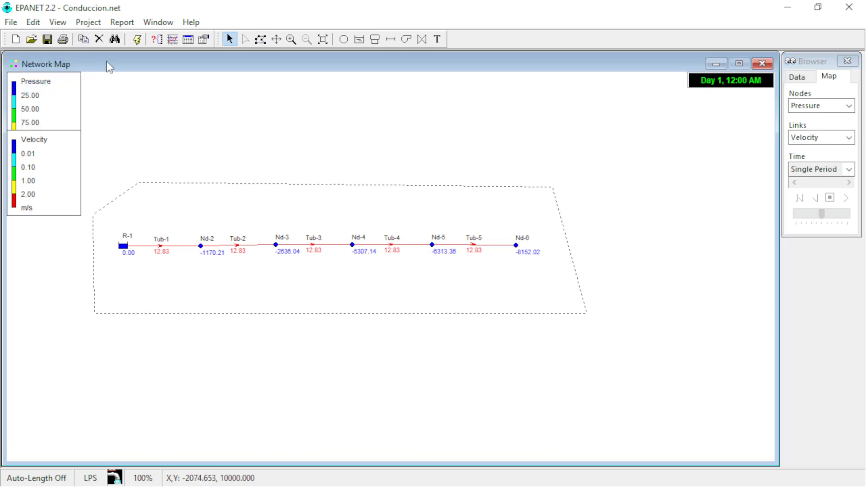
Use Group Edit to replace the diameter of all pipes within the outlined area with 76.2
click(32, 22)
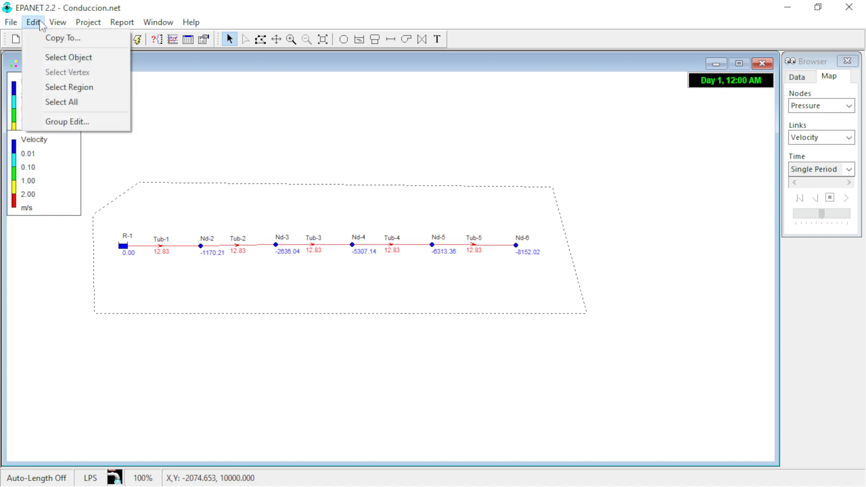
click(77, 123)
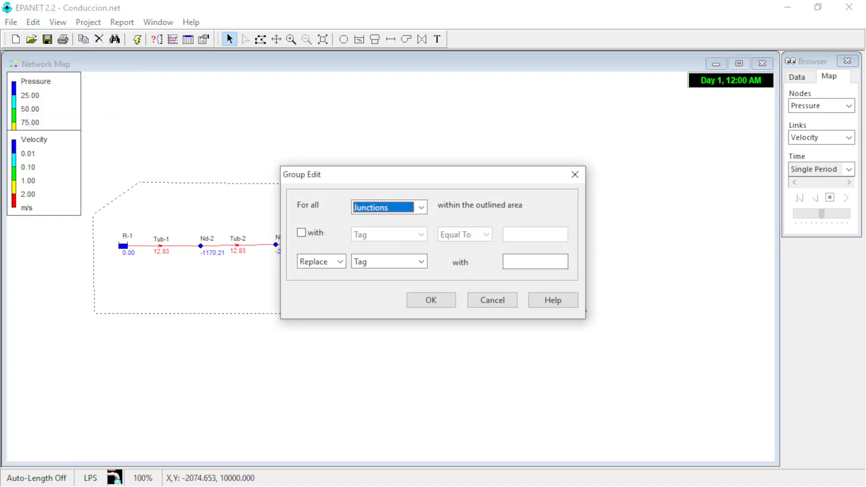
click(392, 209)
click(381, 233)
click(392, 262)
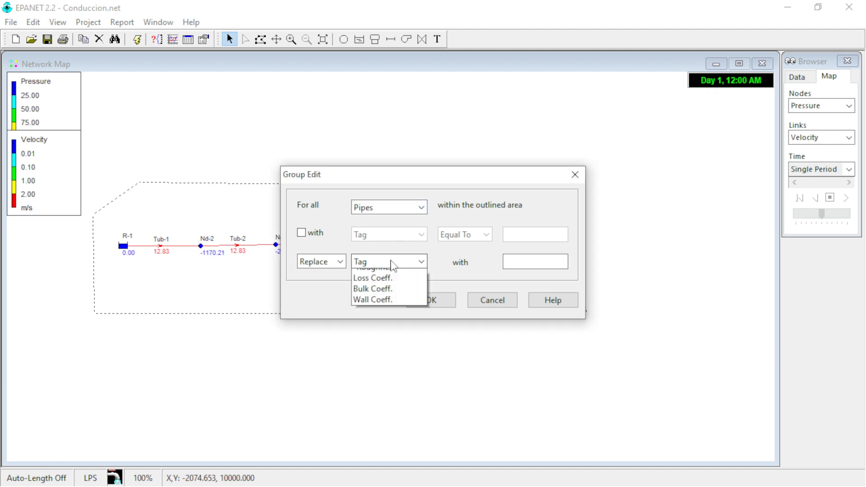
click(403, 291)
click(508, 261)
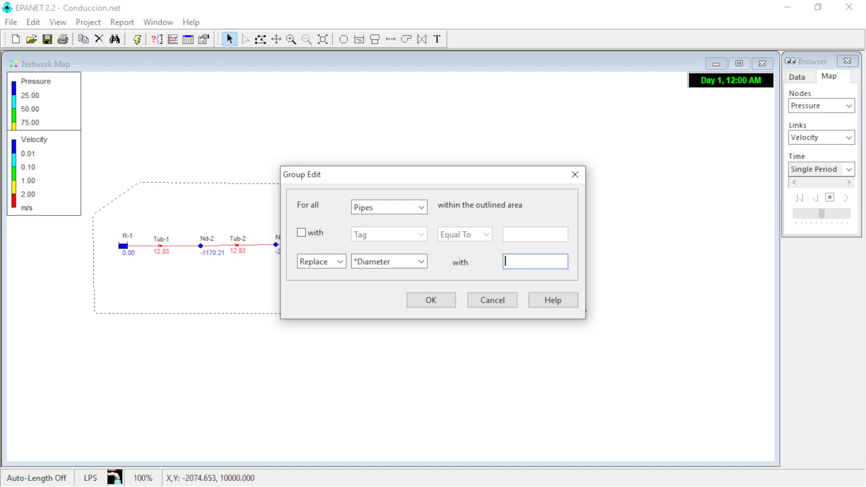
key(alt+Tab)
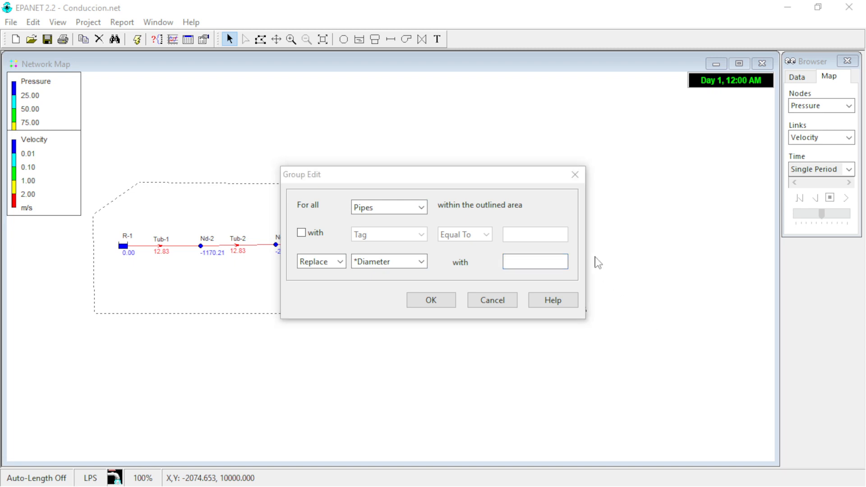
click(520, 257)
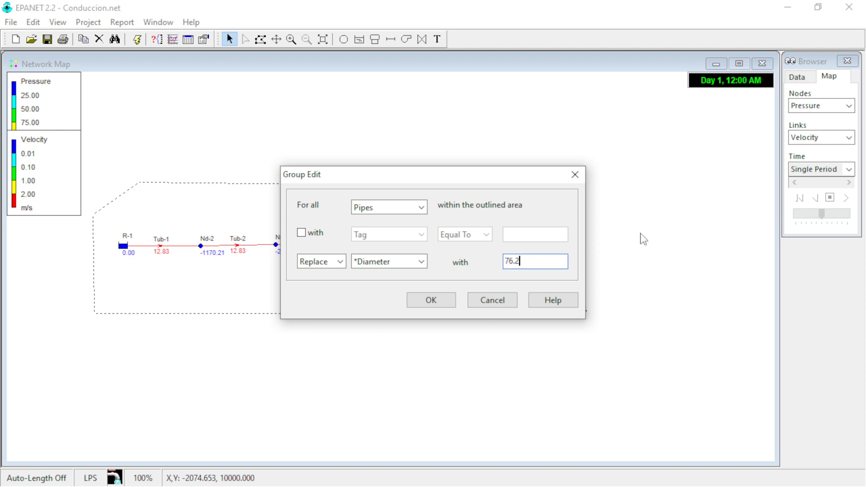
click(444, 306)
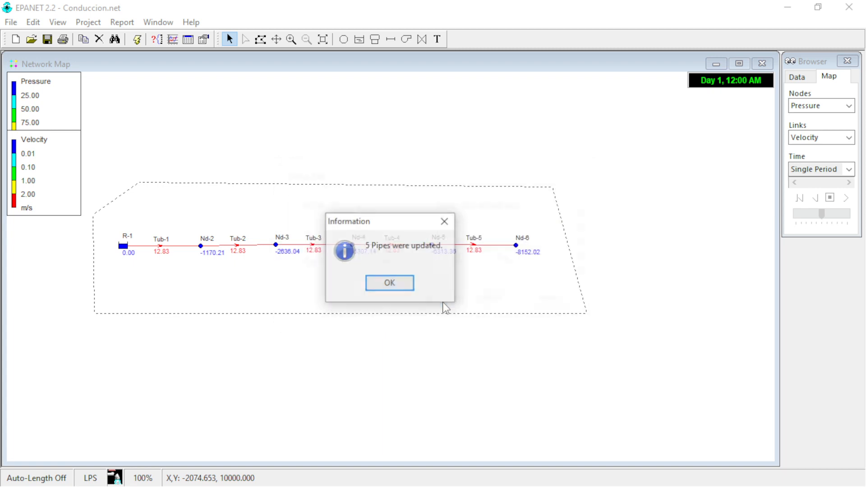
click(389, 283)
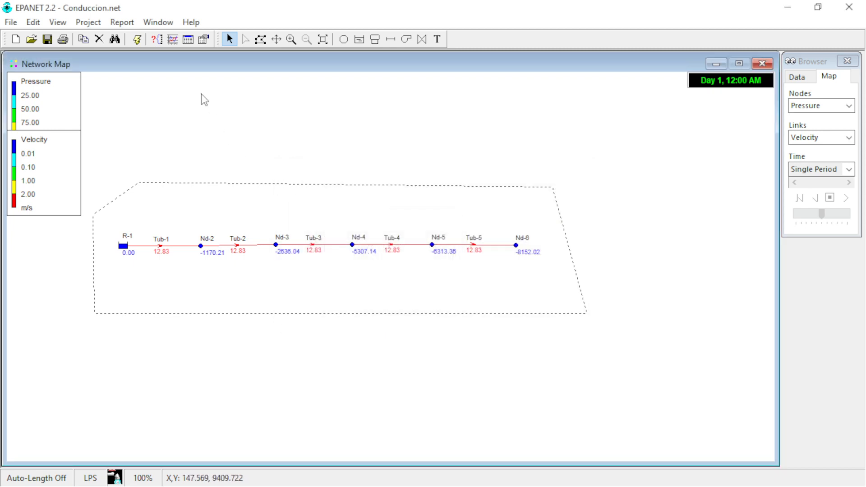
Run the hydraulic analysis with the 76.2 diameter and close the status report to check pressures and velocities on the map
click(137, 40)
click(447, 270)
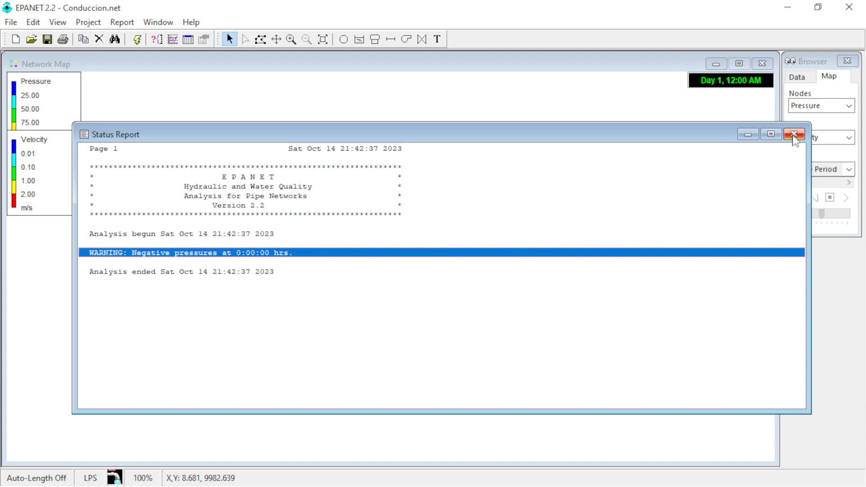
click(794, 135)
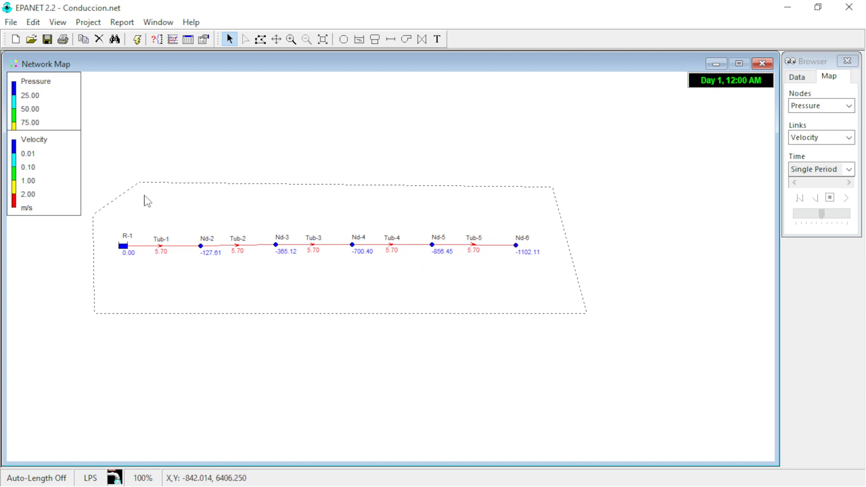
Use Group Edit to replace the diameter of all pipes within the outlined area with 101.6
click(35, 27)
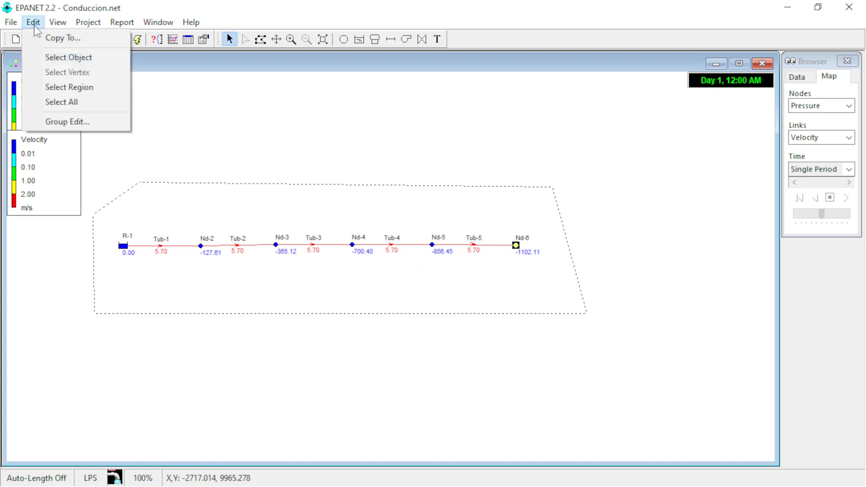
click(73, 122)
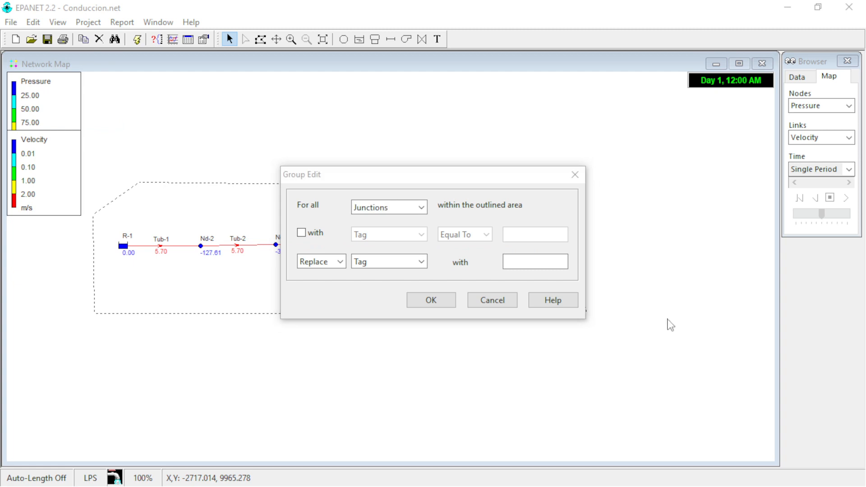
click(420, 208)
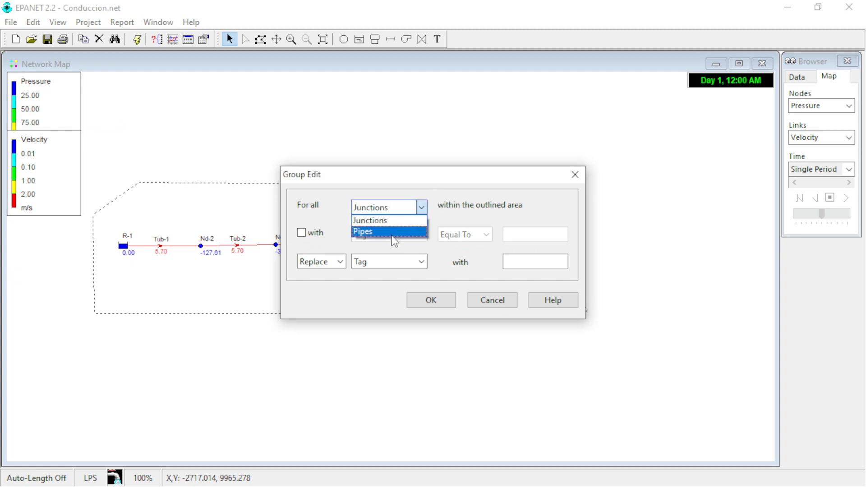
click(391, 232)
click(398, 262)
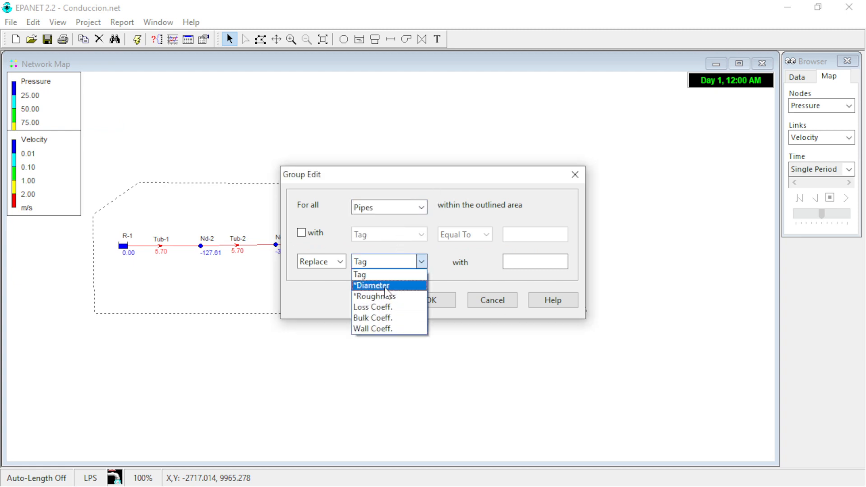
click(386, 286)
click(521, 261)
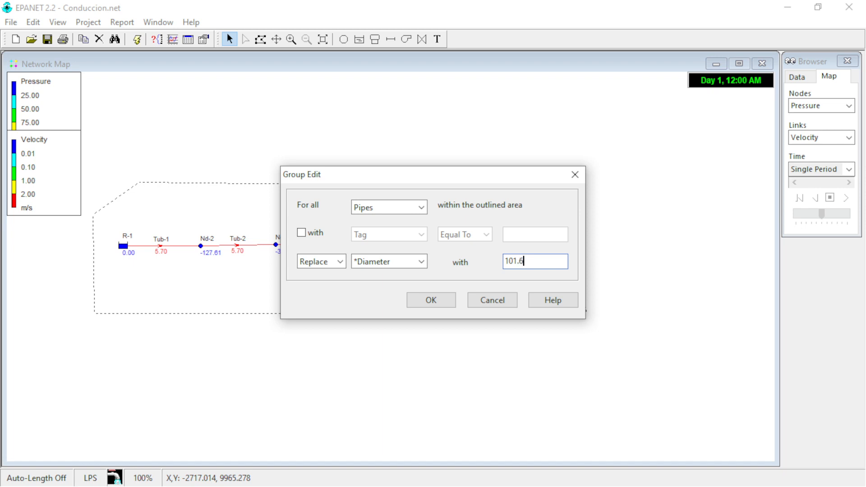
click(449, 301)
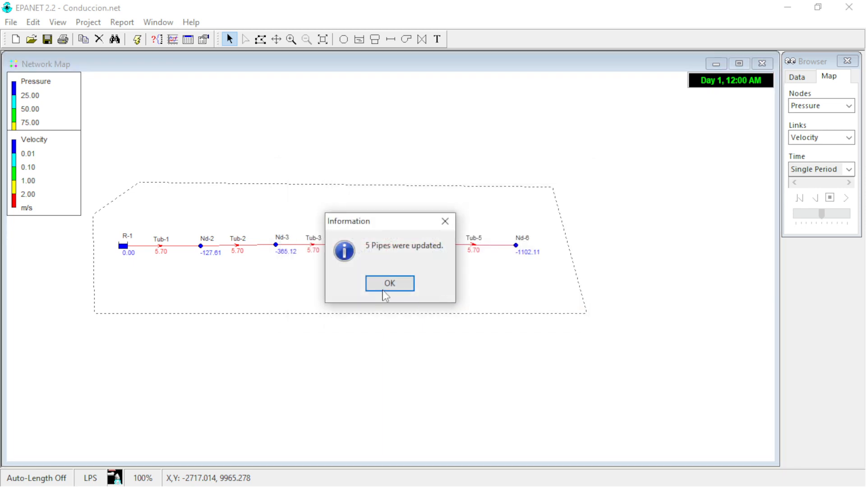
click(384, 284)
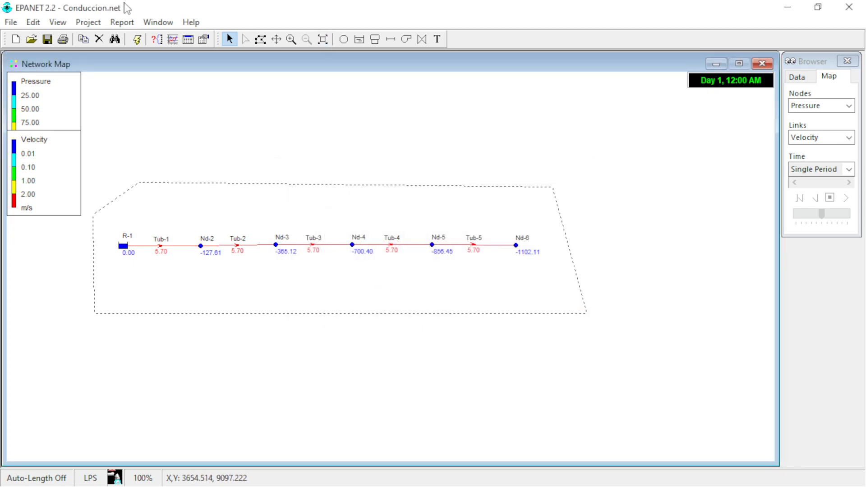
Run the analysis with the 101.6 diameter and close the status report to review node pressures and pipe velocities
click(137, 40)
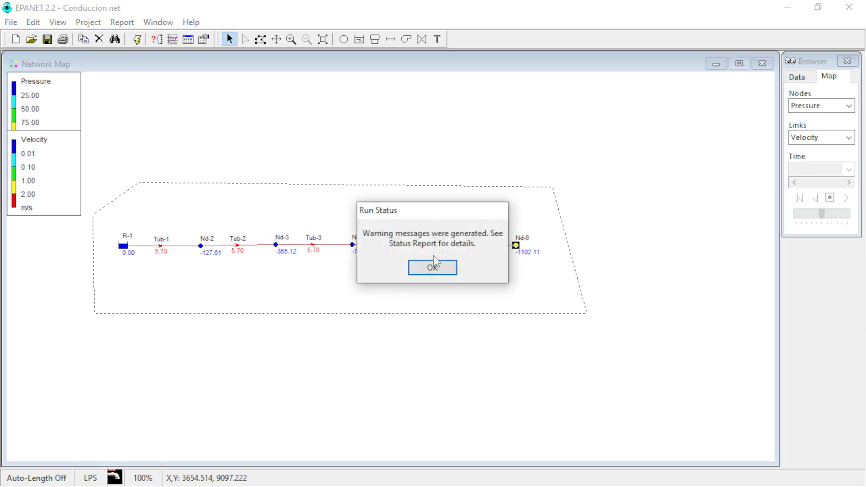
click(442, 272)
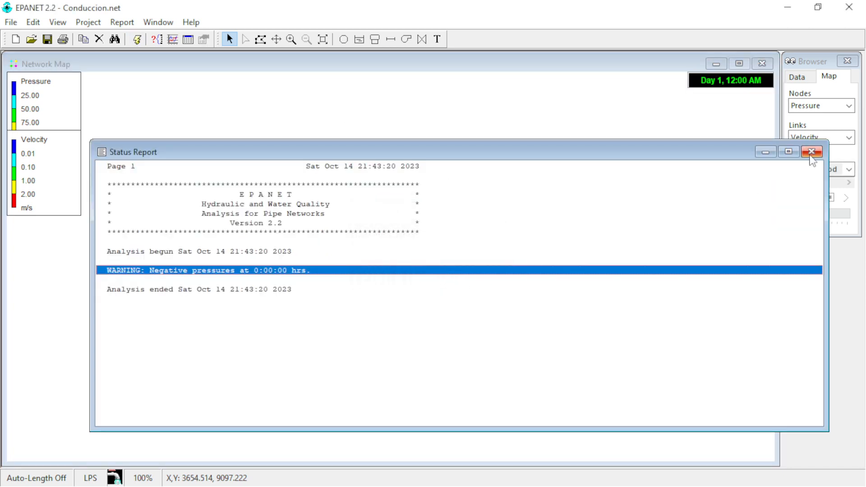
click(813, 151)
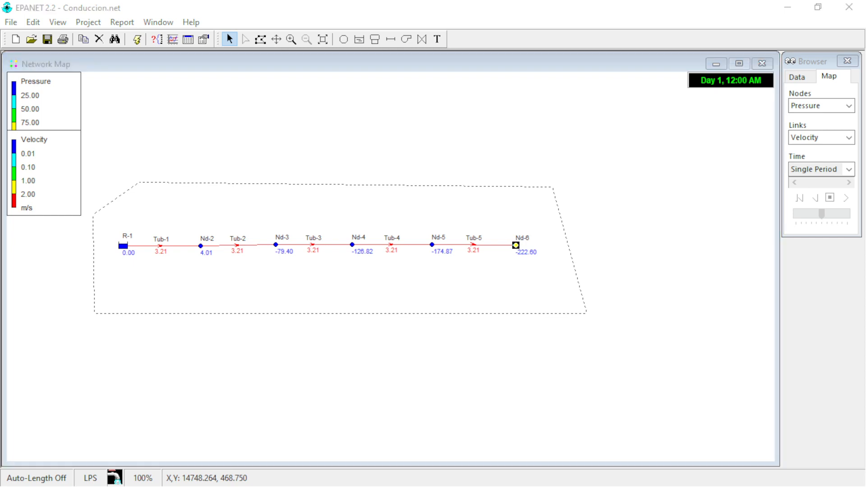
Use Group Edit to replace the diameter of all pipes within the outlined area with 152
click(33, 22)
mouse_move(12, 23)
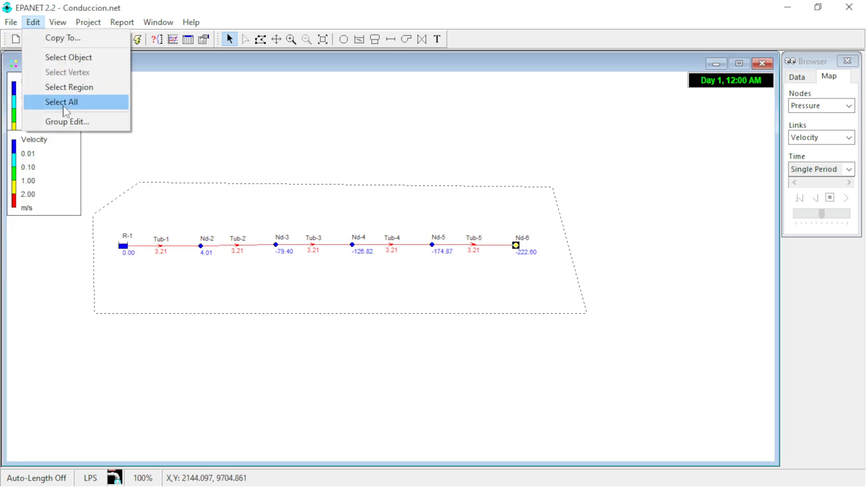
click(81, 120)
click(378, 212)
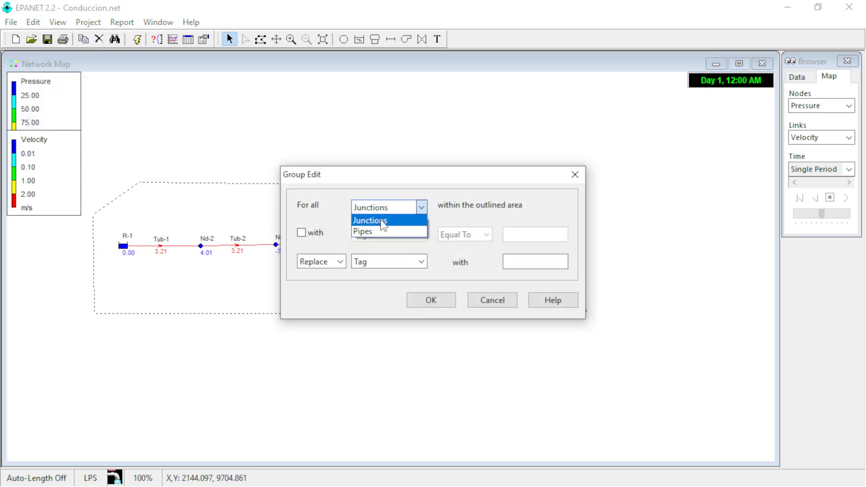
click(381, 230)
click(380, 262)
click(384, 288)
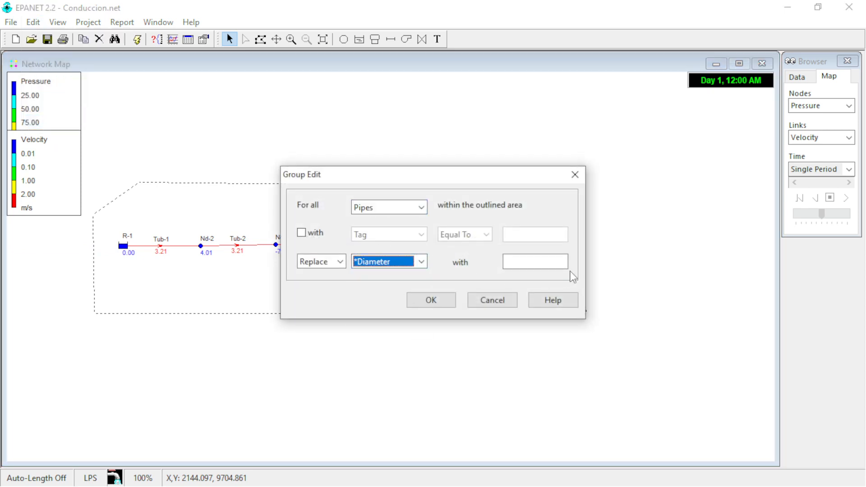
click(558, 264)
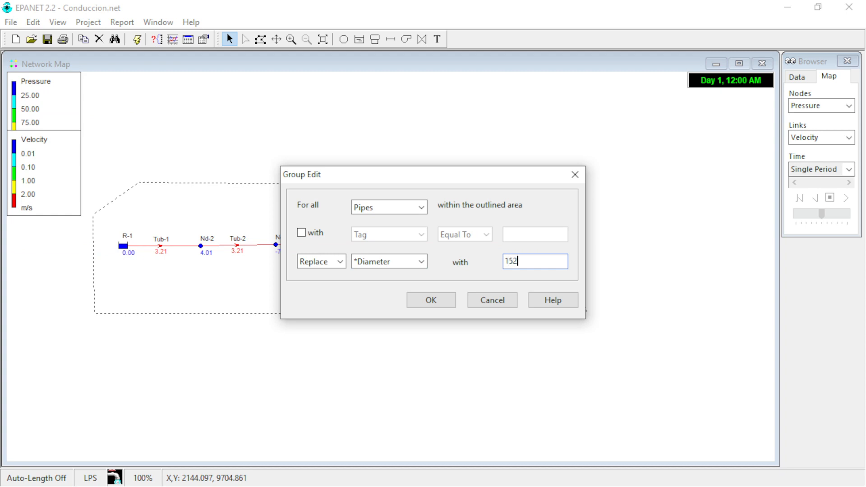
click(430, 301)
click(390, 283)
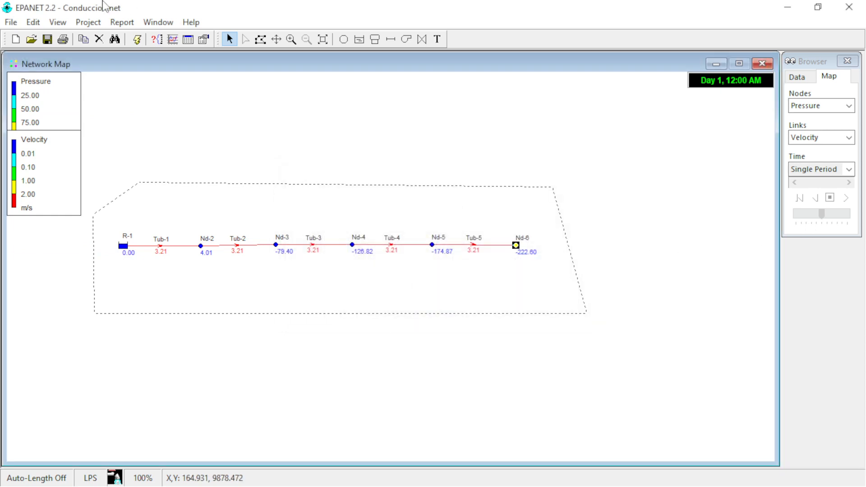
Run the hydraulic analysis again, close the run status message and check the pressures and velocities along the line
click(137, 40)
drag(448, 218, 412, 136)
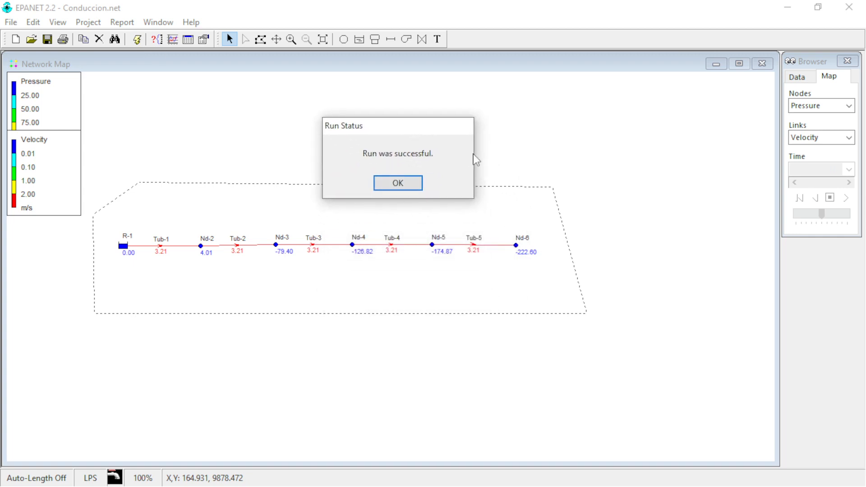
click(397, 183)
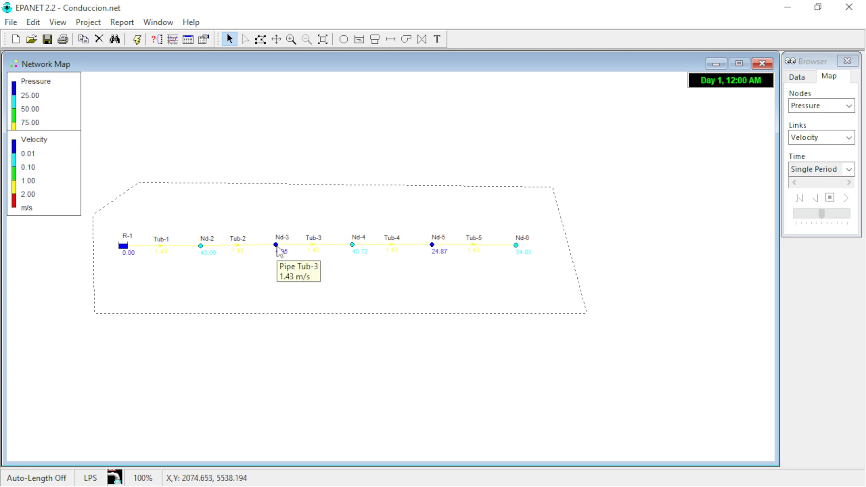
mouse_move(277, 244)
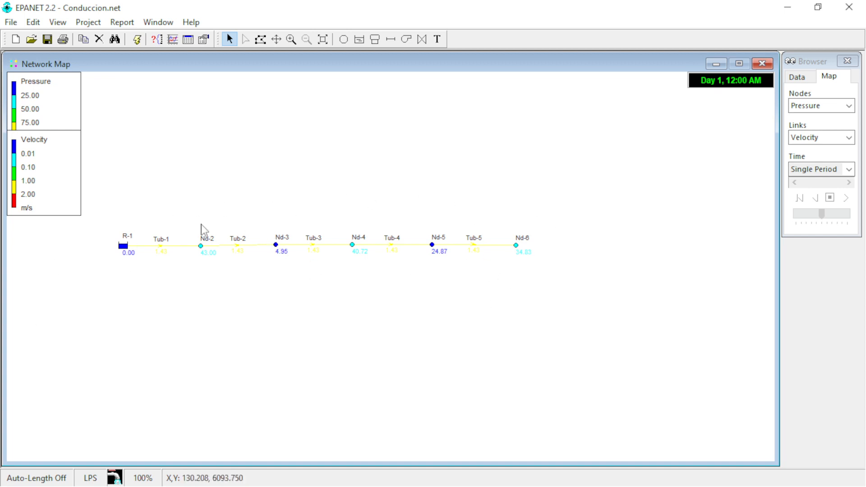
mouse_move(182, 245)
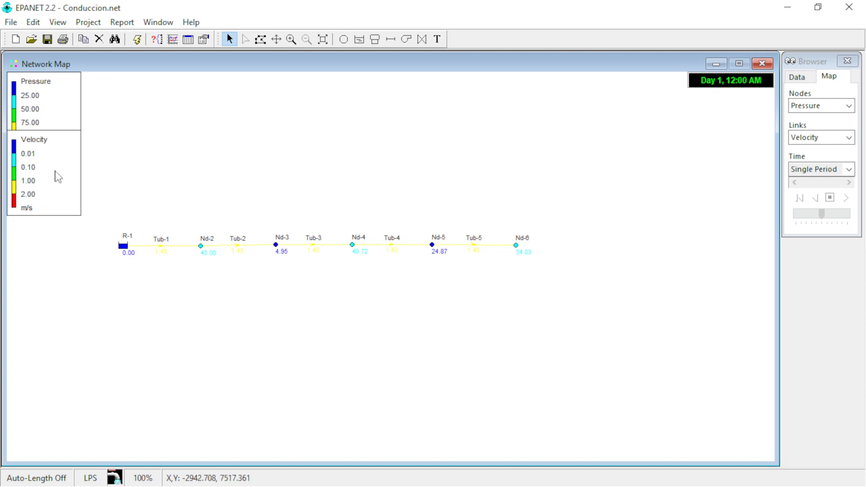
Move the velocity legend clear of the pressure legend and copy the network map to the clipboard as a bitmap
drag(58, 177, 58, 205)
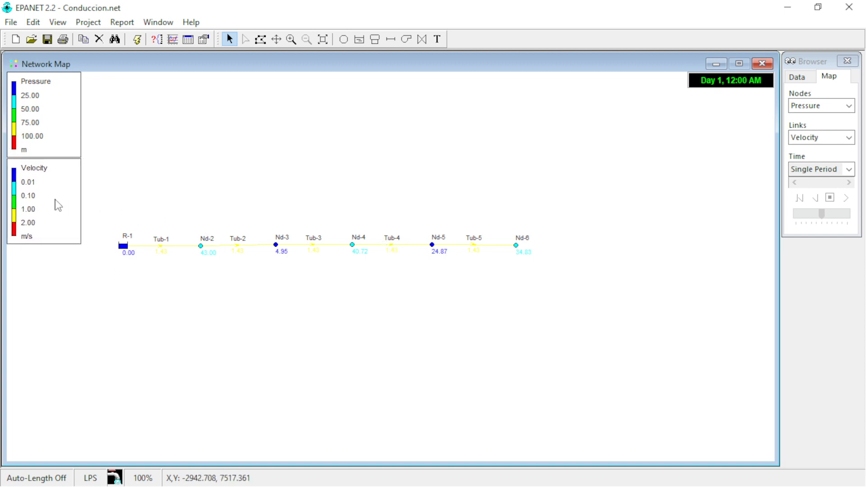
click(30, 23)
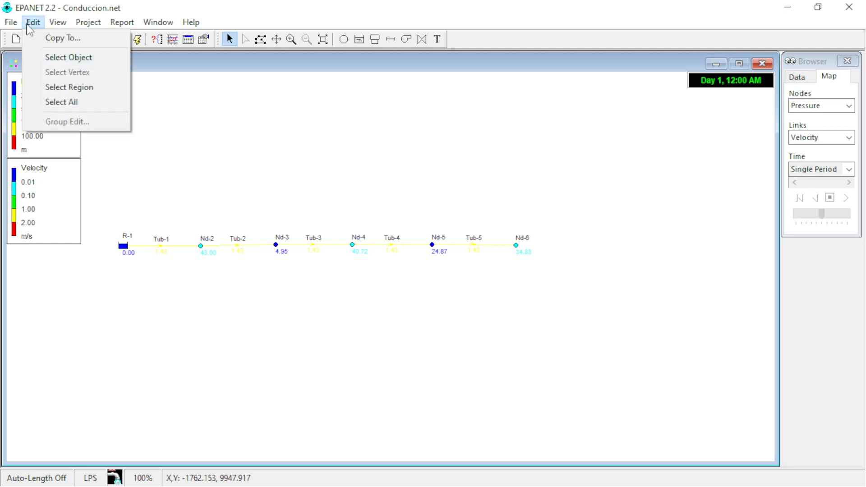
click(235, 193)
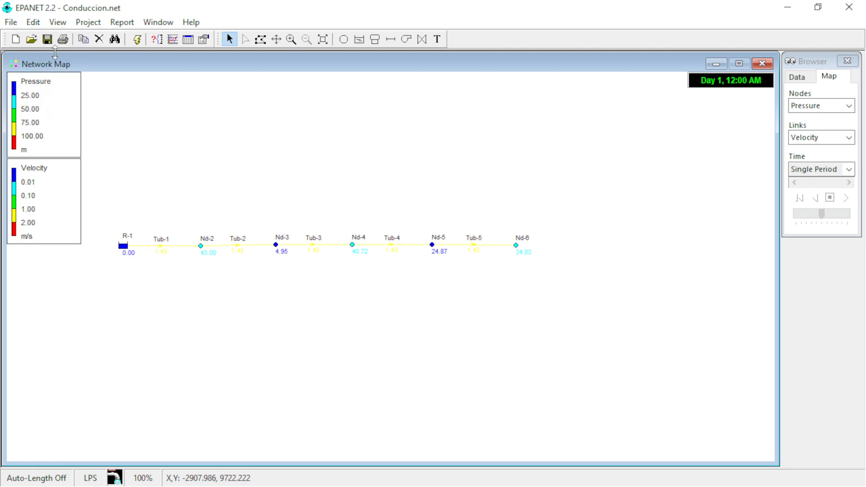
click(34, 23)
click(59, 38)
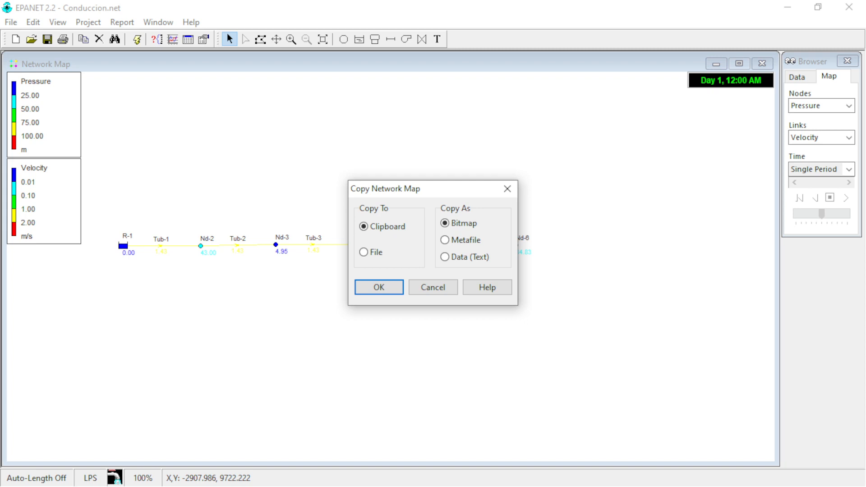
key(alt+Tab)
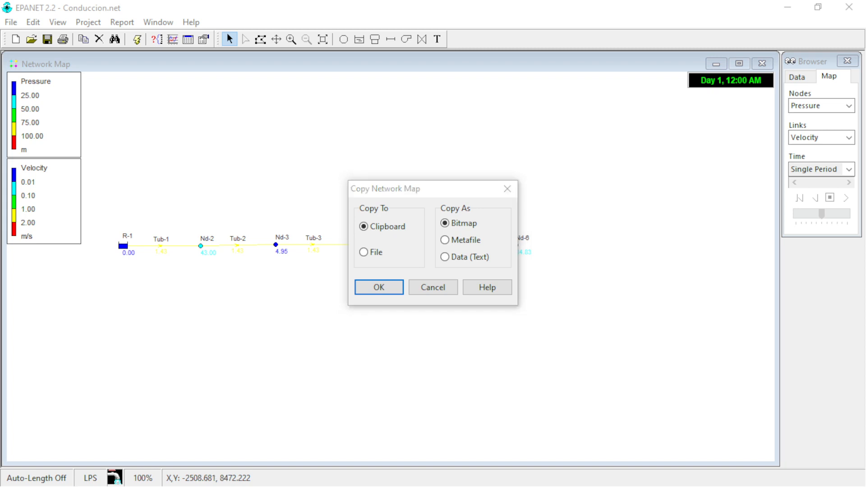
click(400, 195)
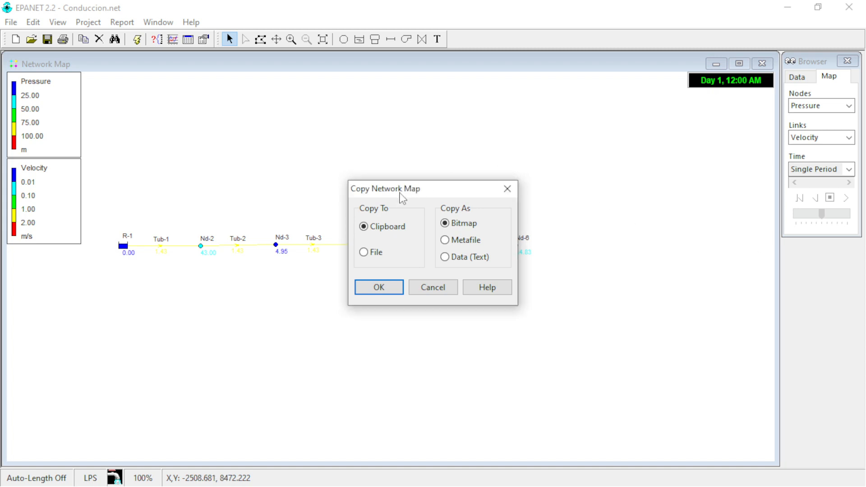
click(386, 286)
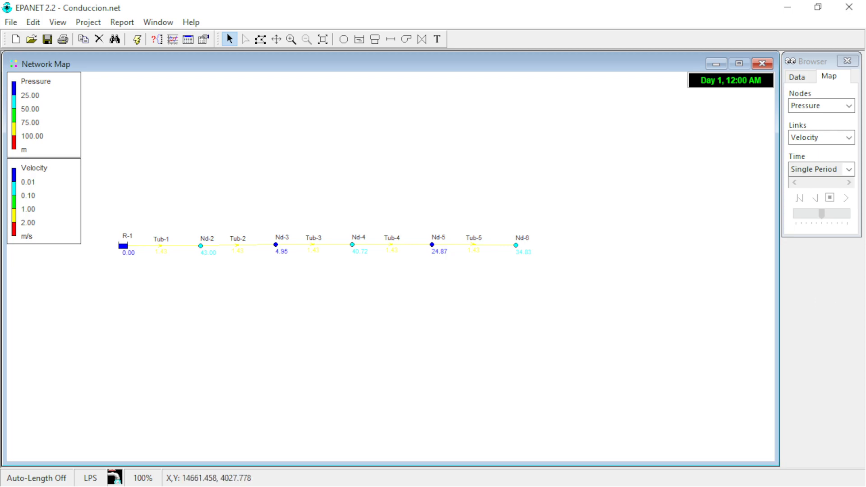
Switch to the Excel workbook, paste the map image into sheet Hoja2, and shrink and reposition it over about B2:K21
key(alt+Tab)
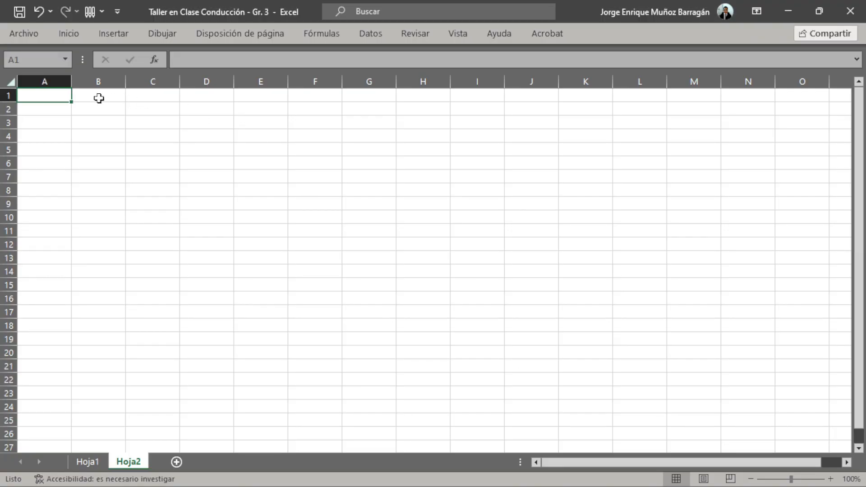
key(ctrl+v)
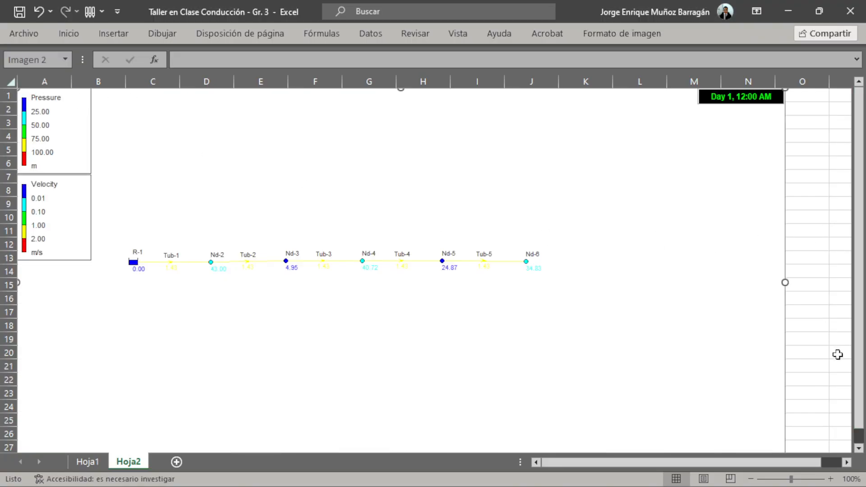
drag(769, 93, 327, 193)
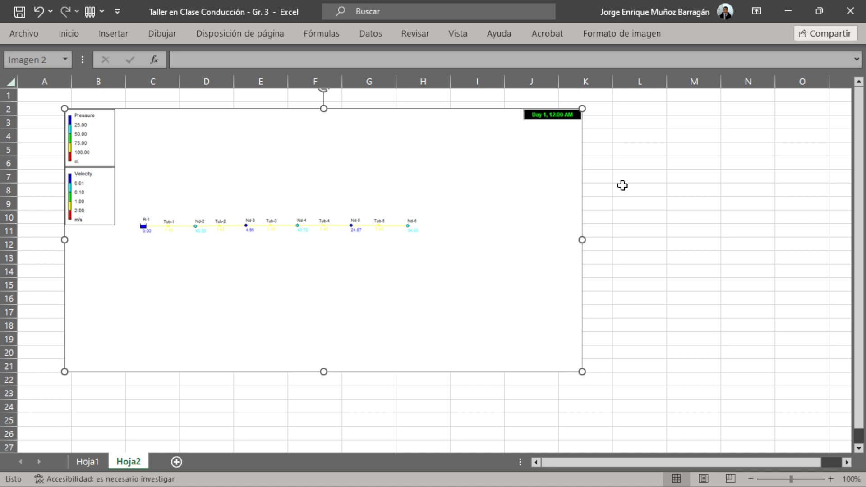
click(619, 244)
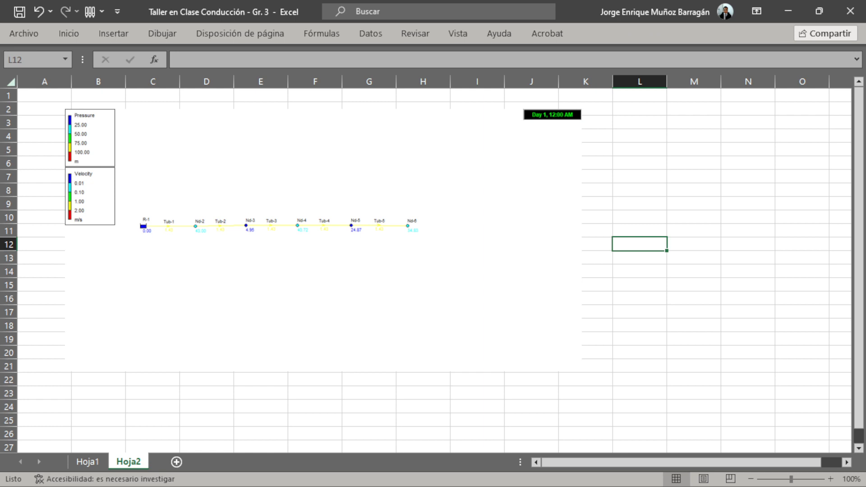
Switch back to the network map in EPANET
key(alt+Tab)
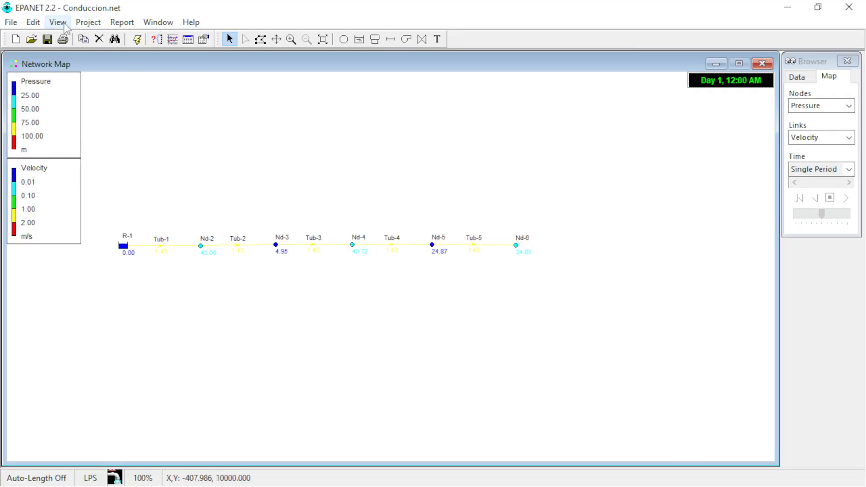
click(58, 22)
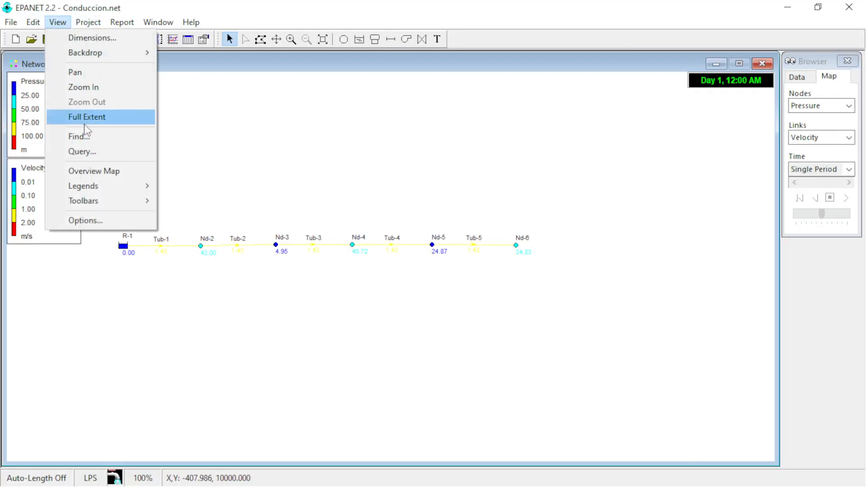
click(243, 12)
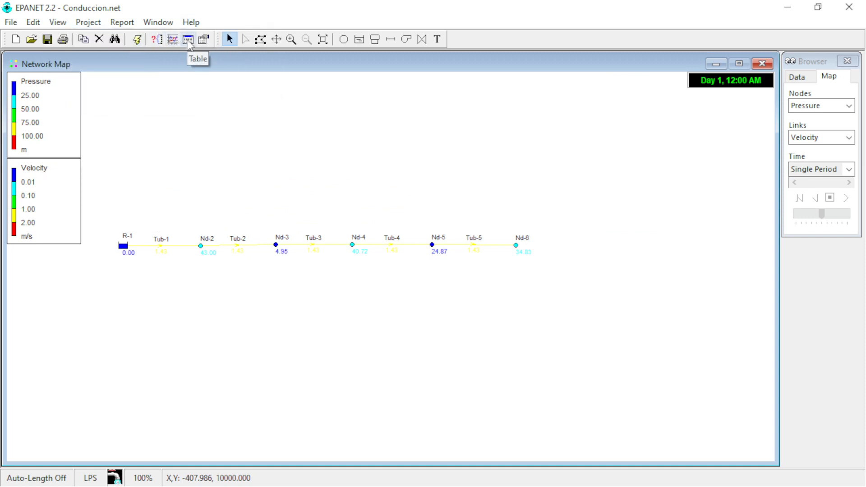
Create a Network Nodes table with the Elevation, Base Demand, Demand, Head and Pressure columns, leaving out Initial Quality and Quality
click(188, 40)
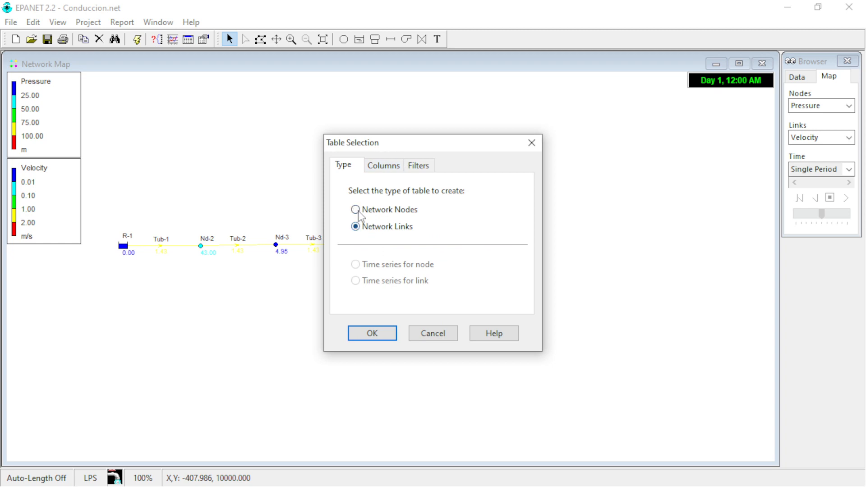
drag(405, 143, 352, 125)
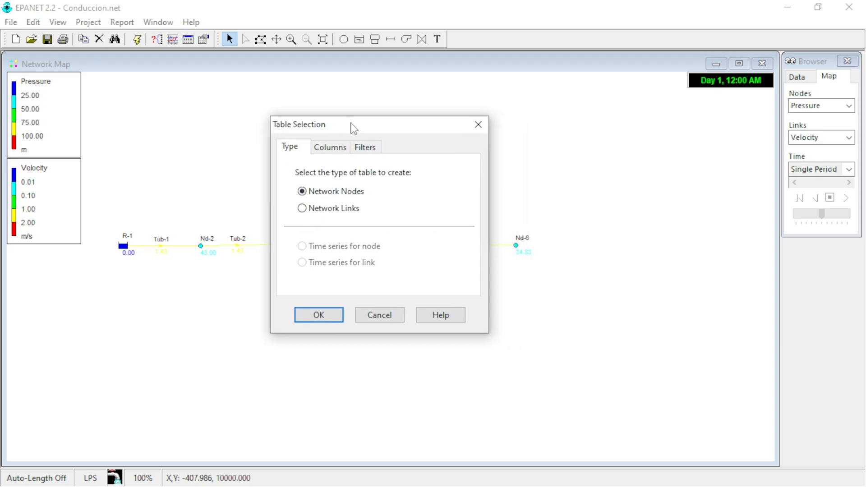
click(333, 151)
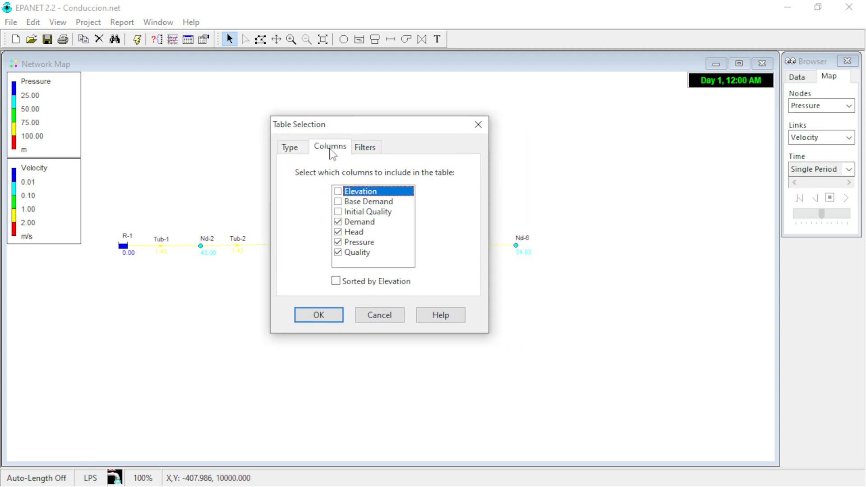
click(338, 202)
click(338, 212)
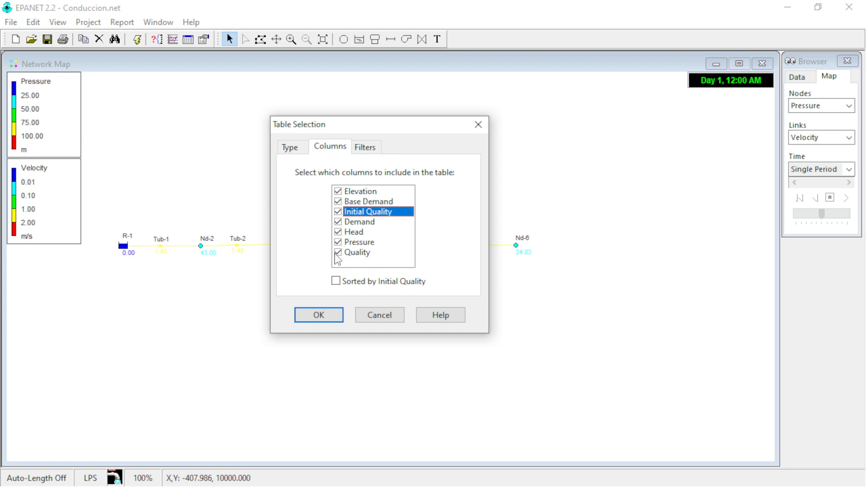
click(337, 252)
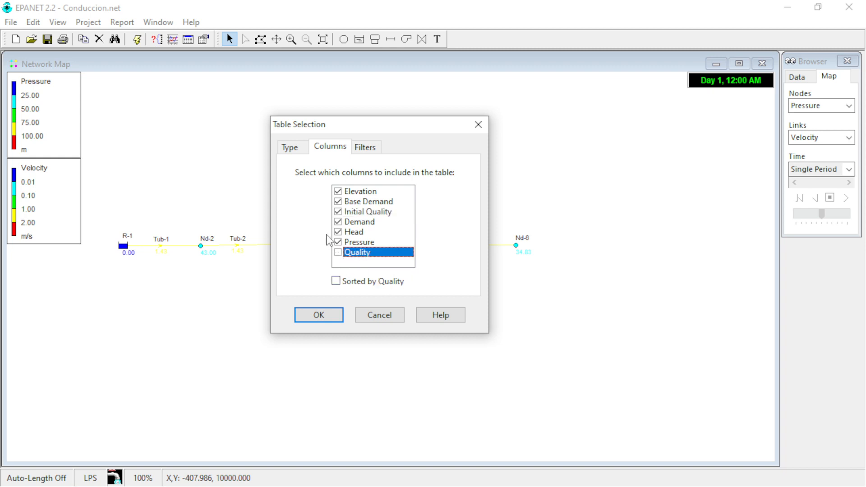
click(338, 212)
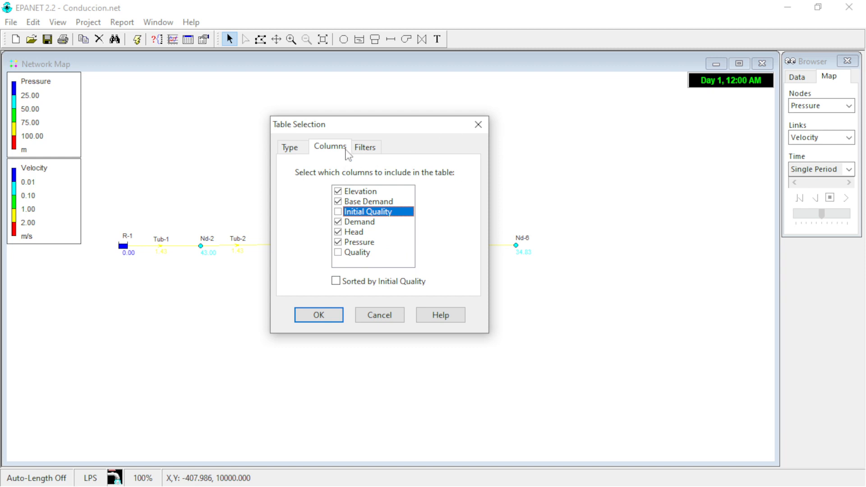
click(365, 147)
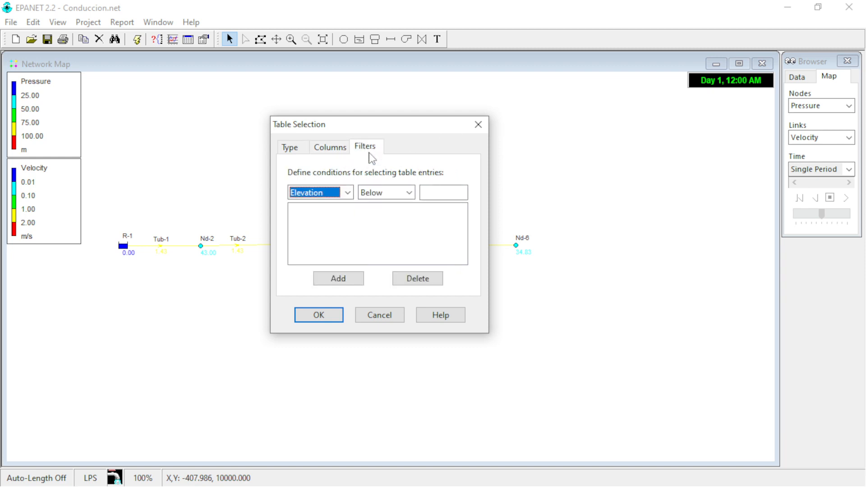
click(330, 148)
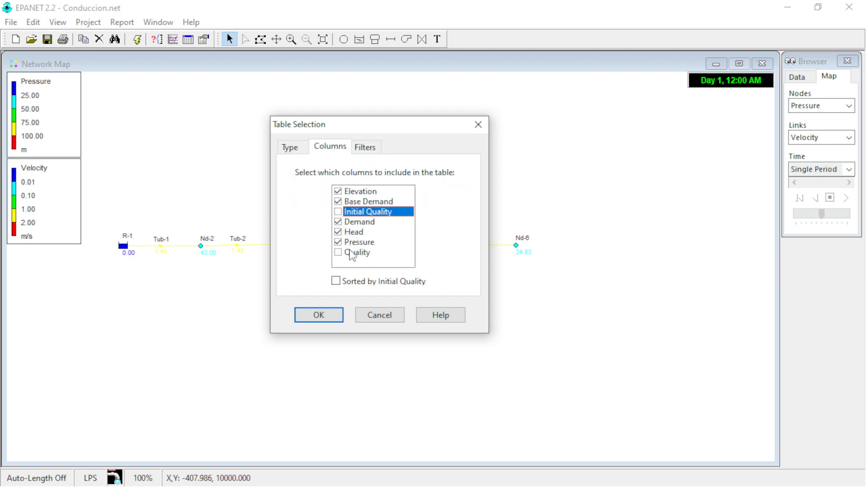
click(333, 315)
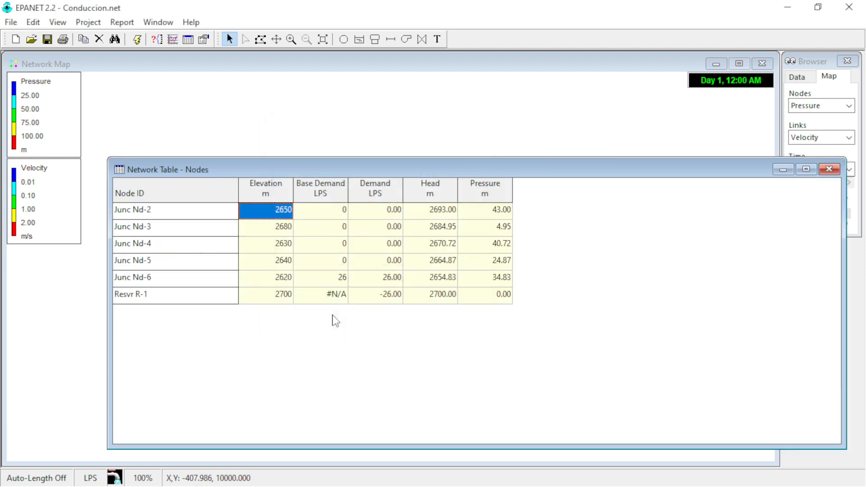
Move the nodes table window higher over the network map and narrow it so the browser stays uncovered
drag(494, 164, 470, 119)
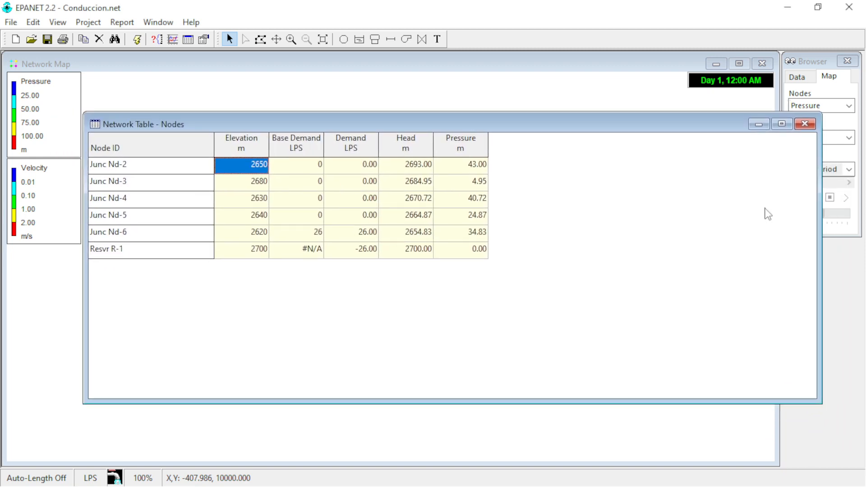
drag(819, 248, 701, 248)
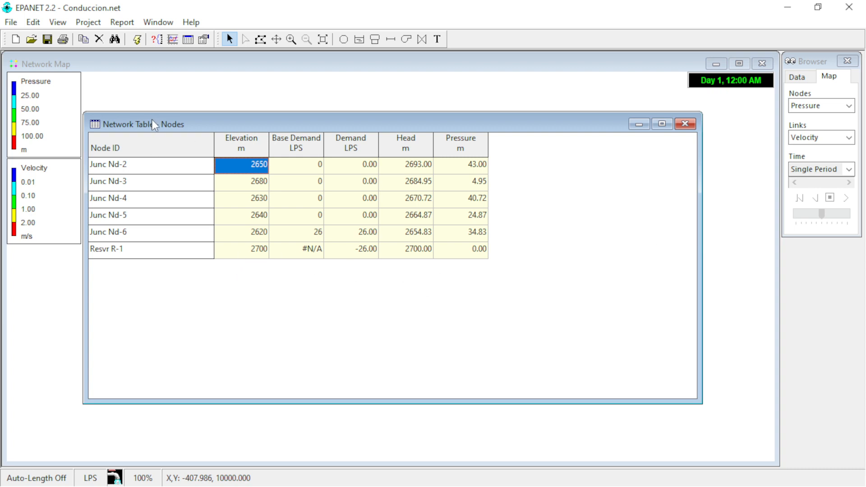
drag(153, 124, 163, 114)
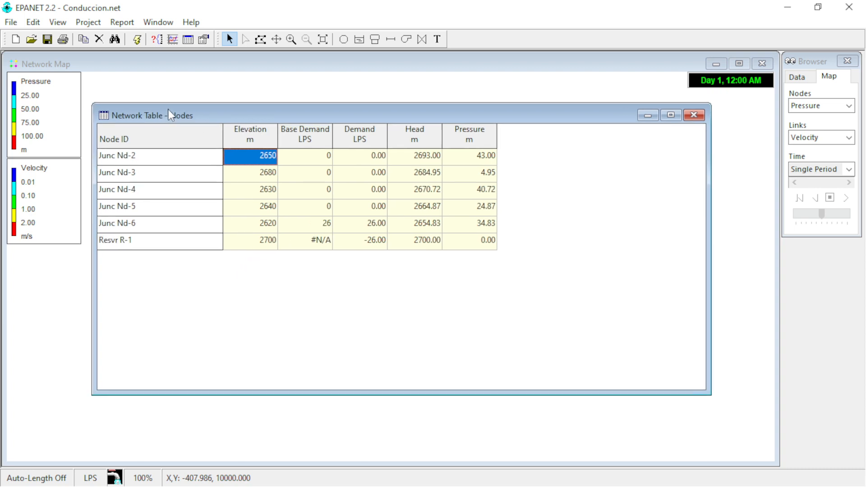
Select the entire nodes table and copy it to the clipboard as text data
click(113, 138)
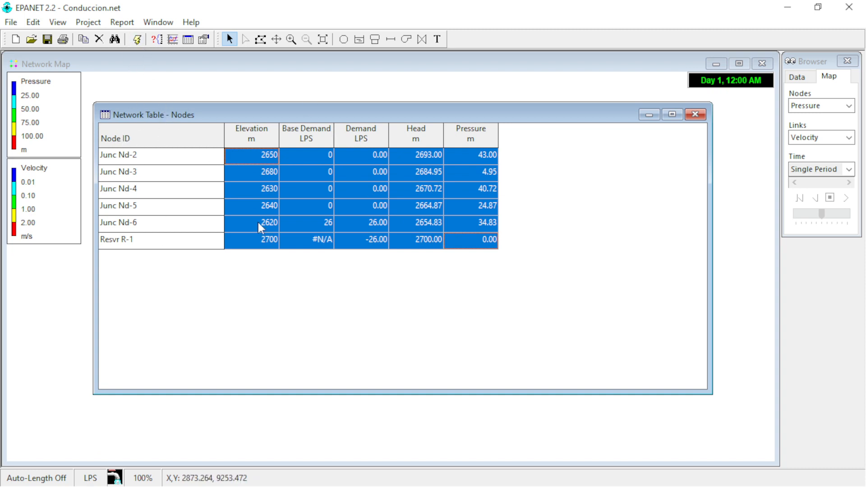
click(33, 22)
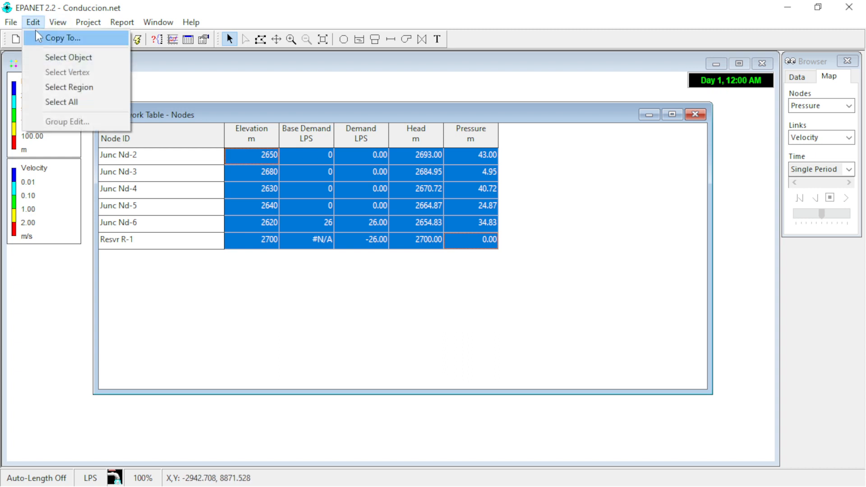
click(56, 40)
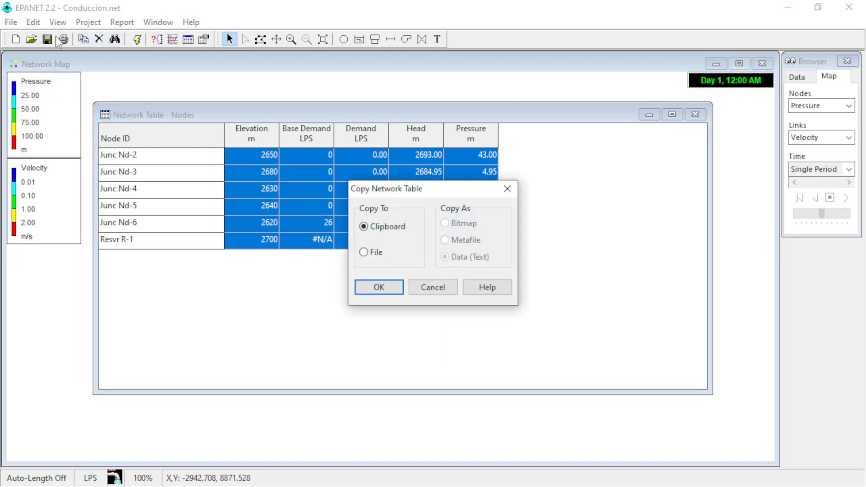
click(391, 287)
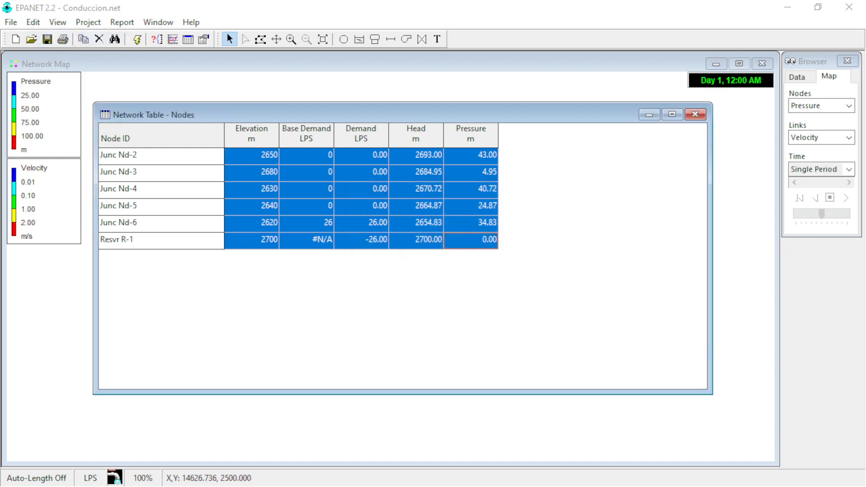
Switch to the Excel workbook and paste the nodes table at cell B24 of sheet Hoja2, below the map image
key(alt+Tab)
scroll(350, 328, down, 2)
click(90, 356)
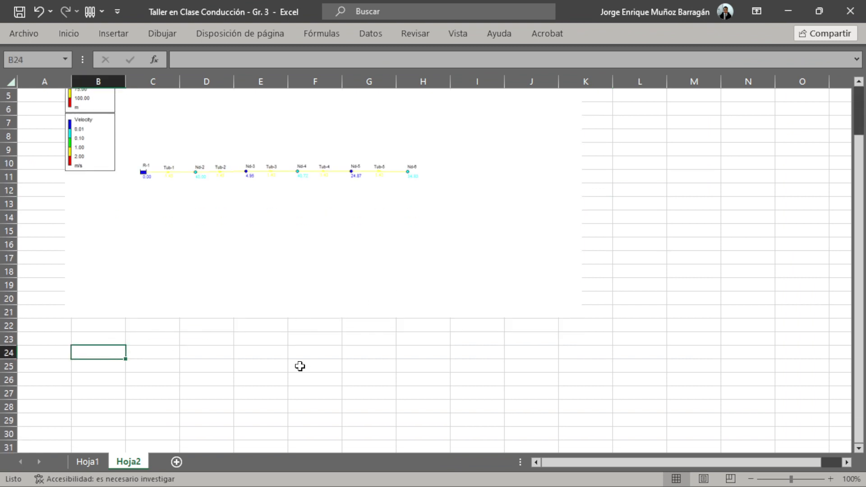
key(ctrl+v)
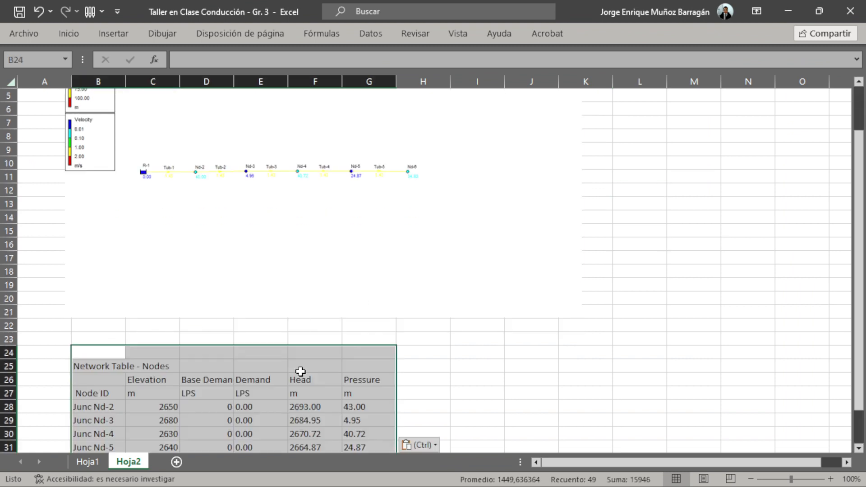
scroll(302, 371, down, 3)
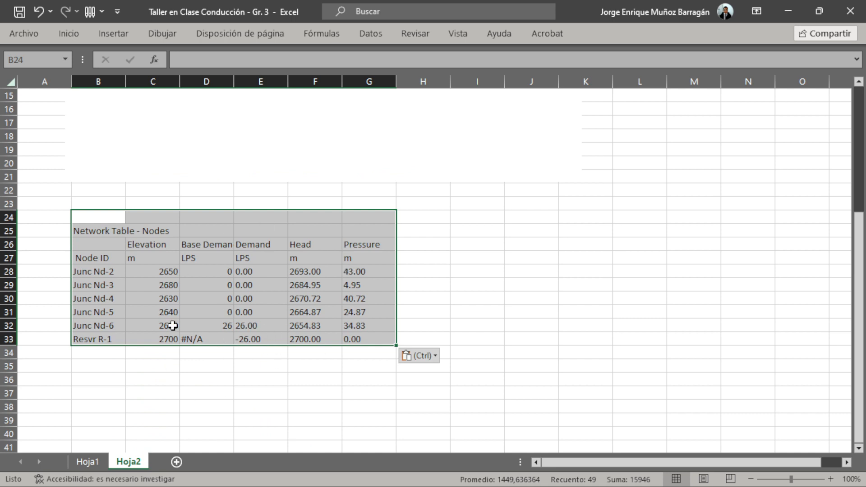
click(228, 326)
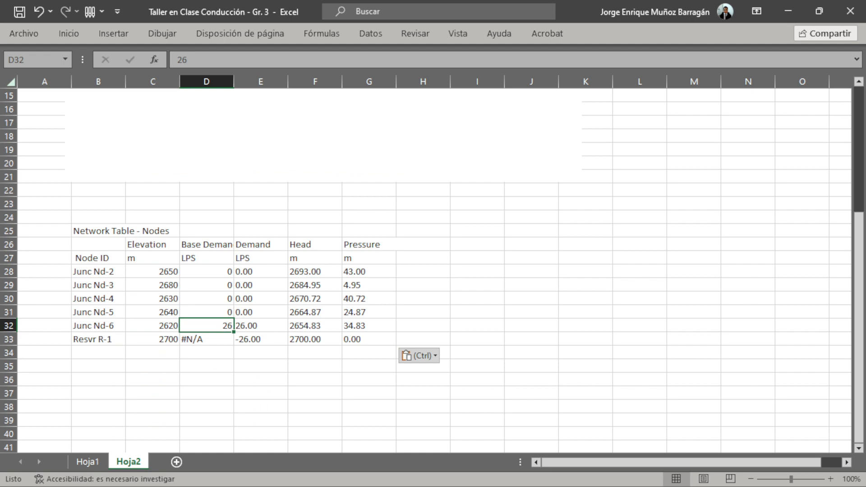
Switch back to EPANET and close the nodes table
key(alt+Tab)
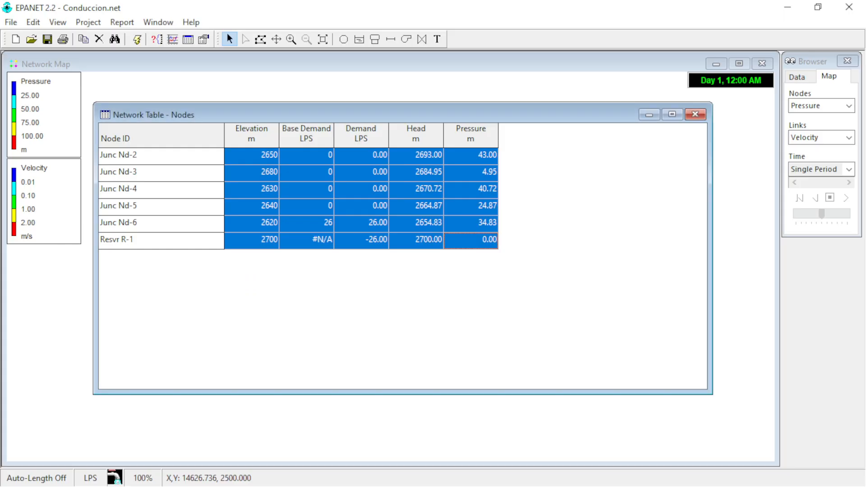
click(694, 114)
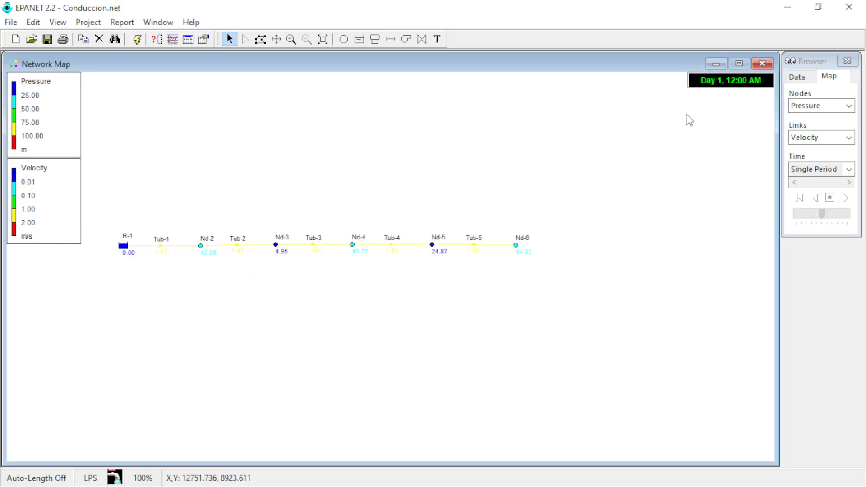
Start a new Network Links table and include the Length, Diameter and Roughness columns, leaving Bulk Coeff. out
click(188, 40)
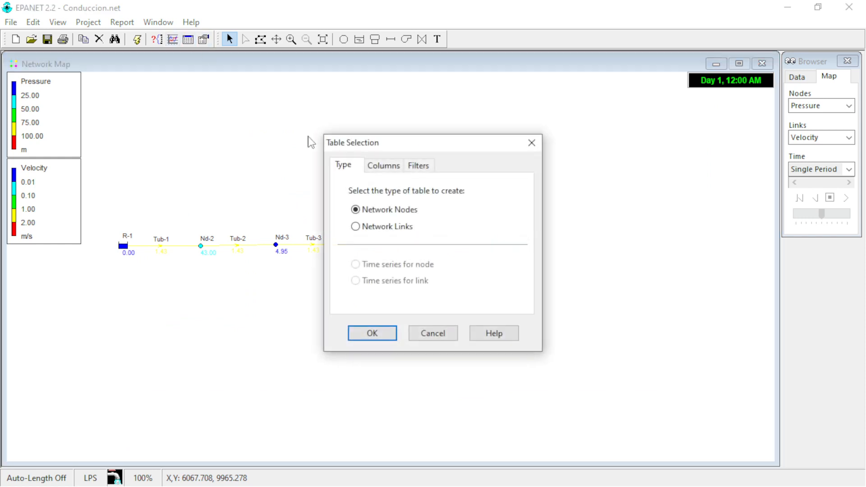
click(380, 168)
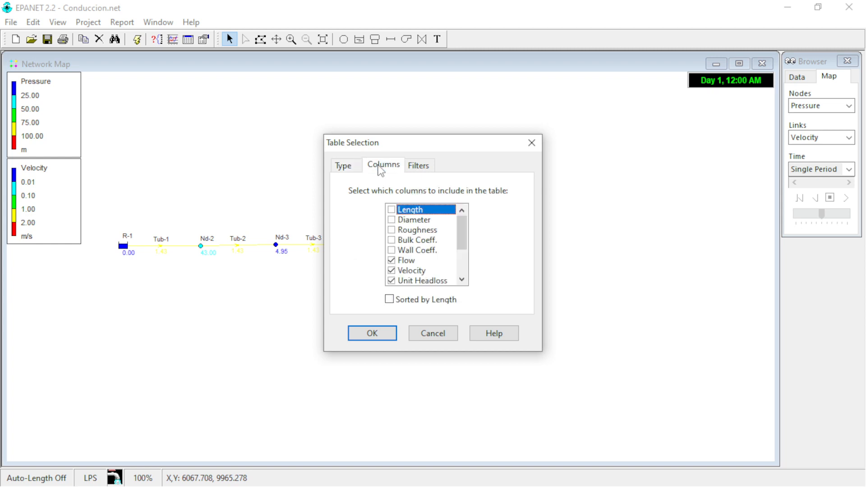
click(392, 210)
click(392, 220)
click(391, 230)
click(391, 240)
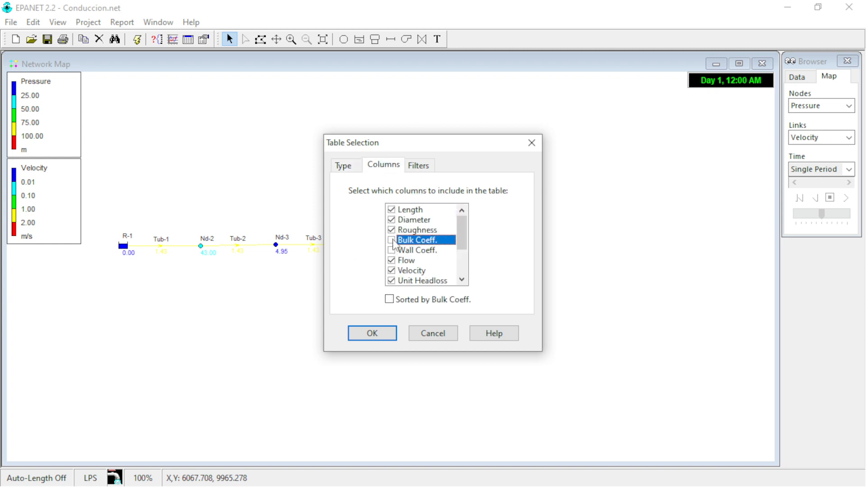
Exclude the Status, Quality and Reaction Rate columns, keep Unit Headloss and Friction Factor, and generate the links table
scroll(466, 253, down, 2)
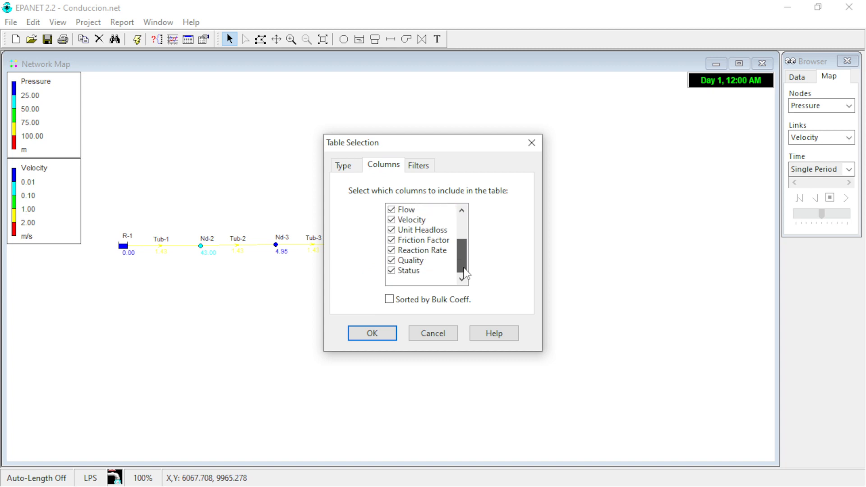
click(392, 270)
click(392, 261)
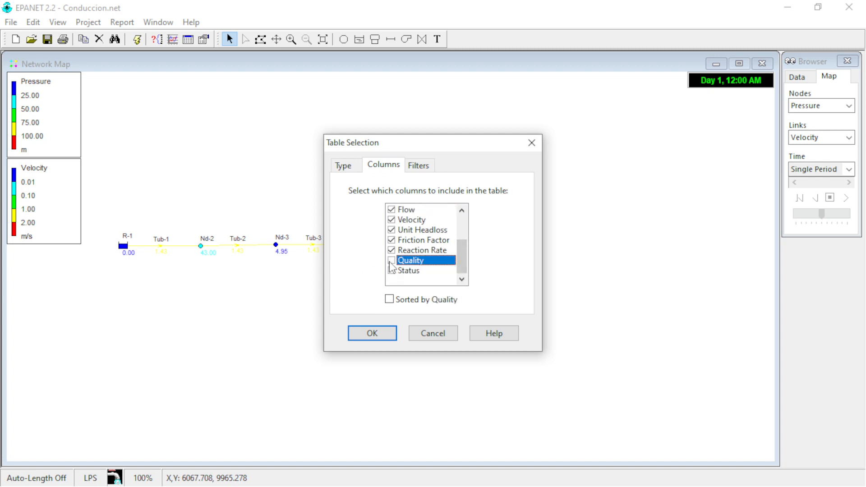
click(392, 251)
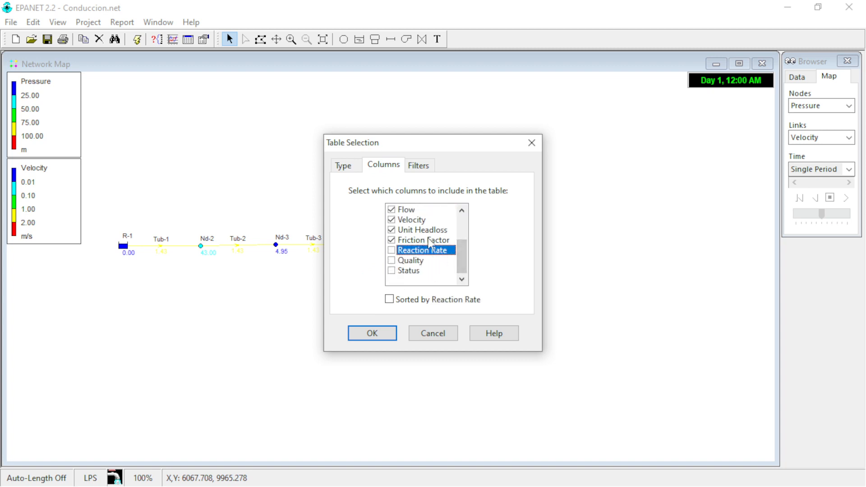
click(430, 241)
click(431, 231)
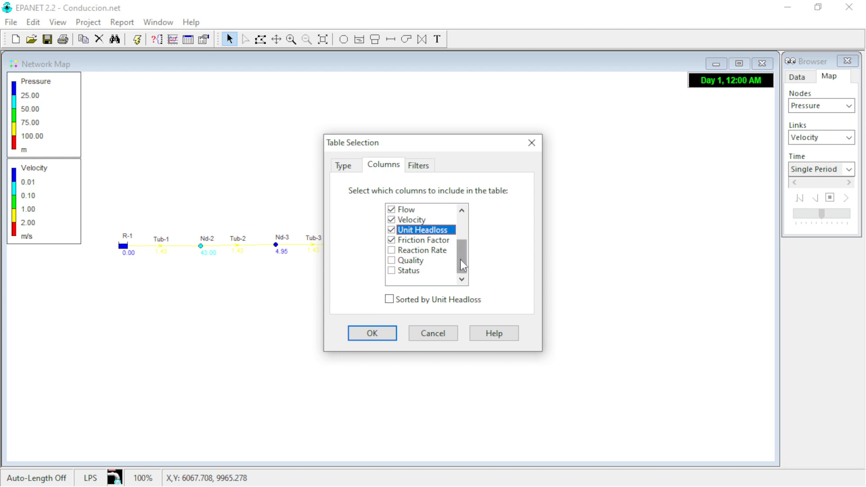
drag(460, 259, 457, 224)
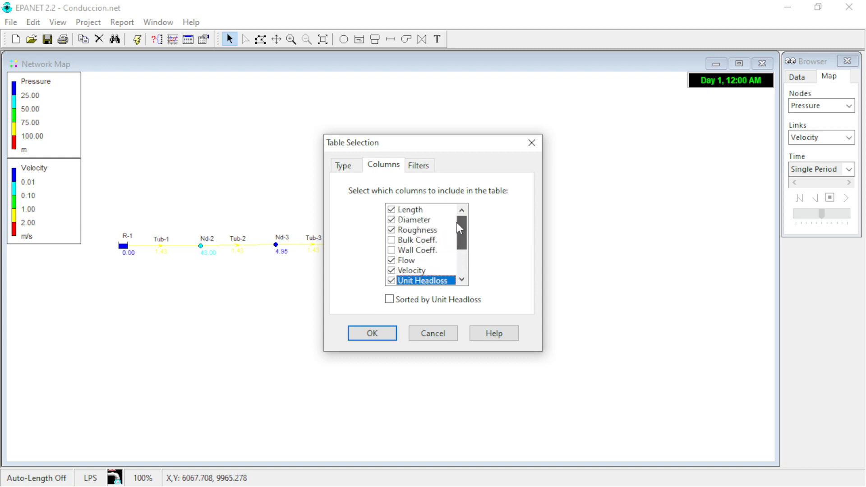
click(384, 334)
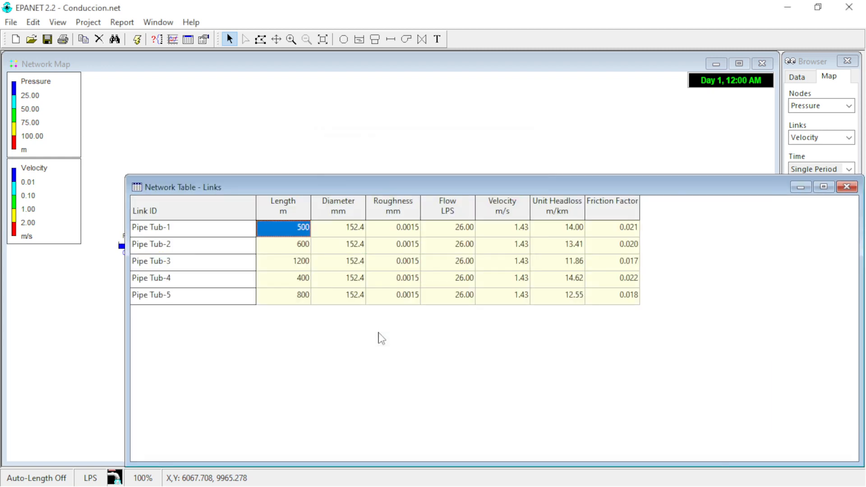
Select the whole links table, including its headers, and copy it to the clipboard as text data
drag(520, 138, 505, 111)
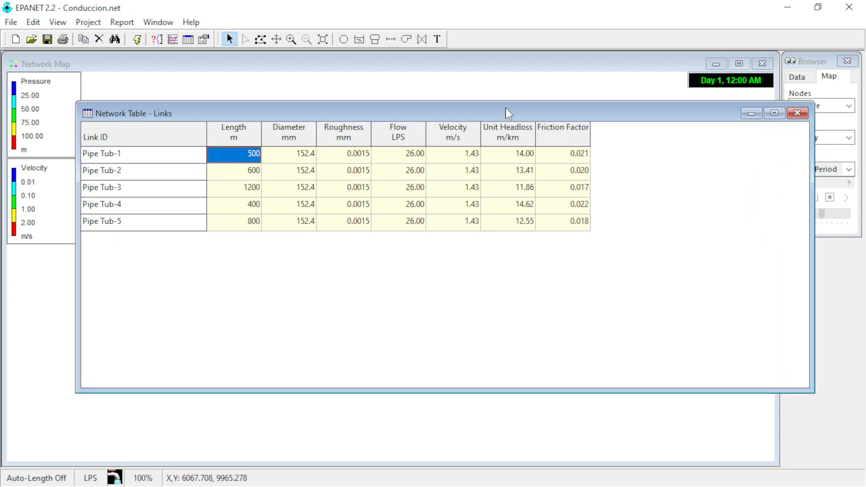
click(164, 139)
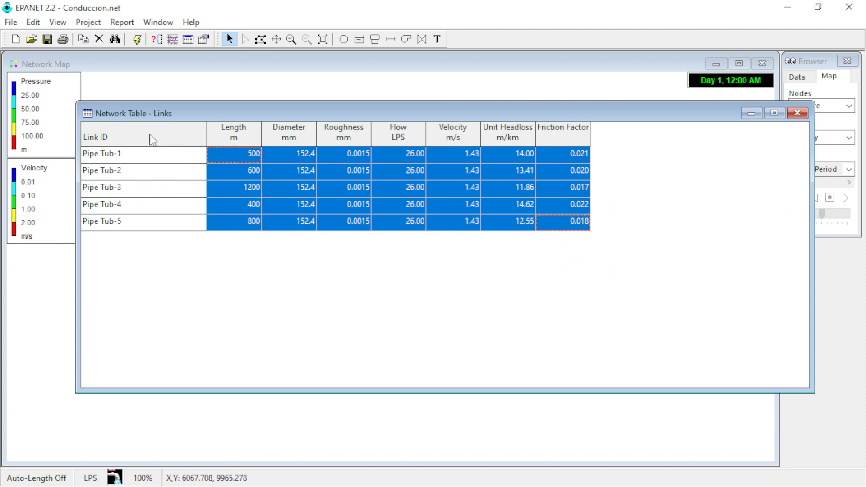
click(40, 23)
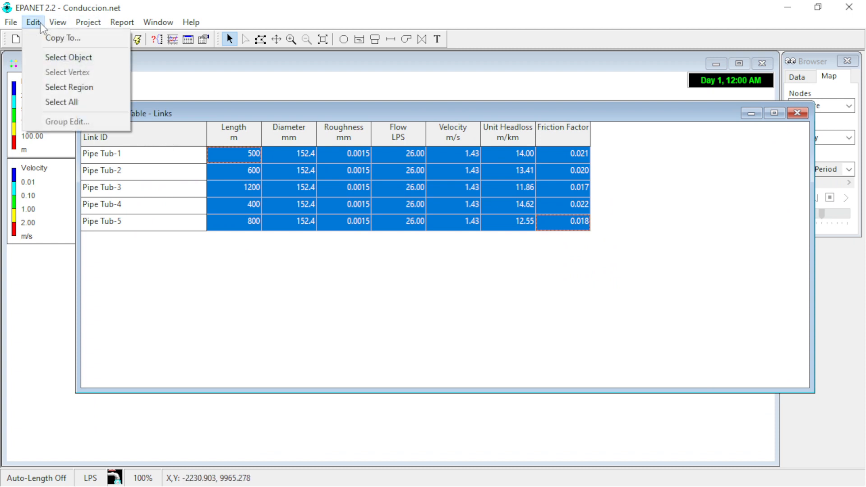
click(54, 38)
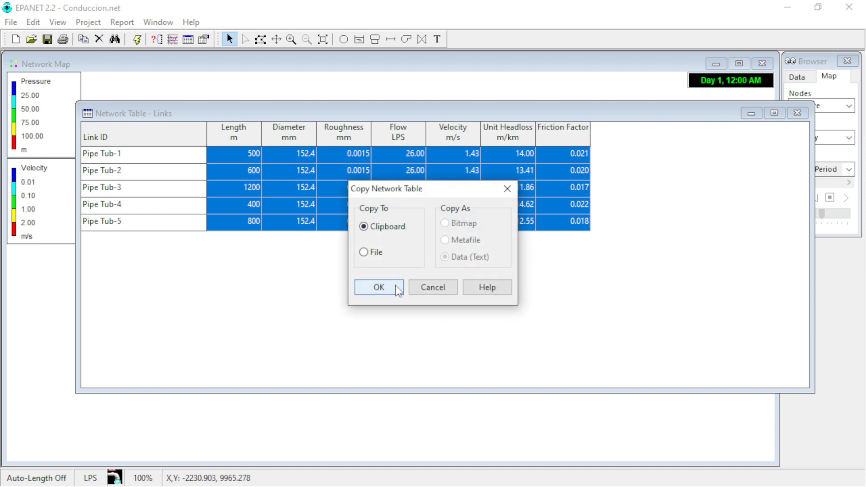
click(379, 288)
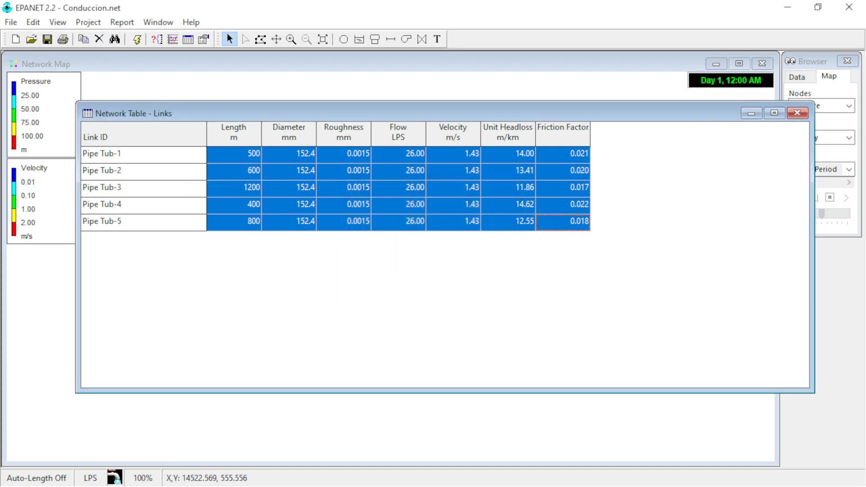
Switch to the Excel workbook and paste the links table at cell B36 of sheet Hoja2, below the nodes table
key(alt+Tab)
click(90, 383)
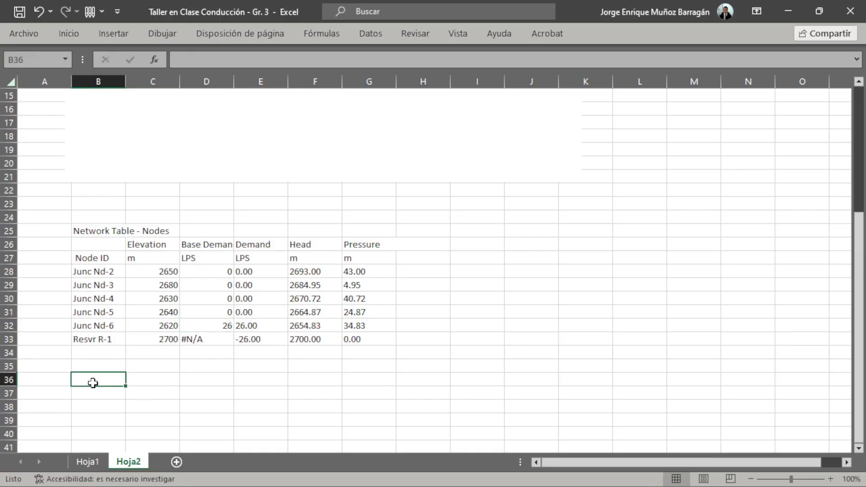
key(ctrl+v)
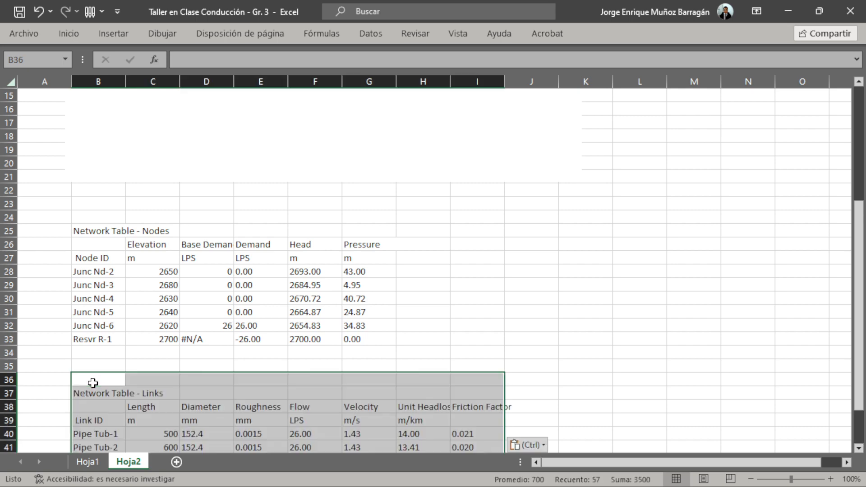
scroll(253, 147, down, 5)
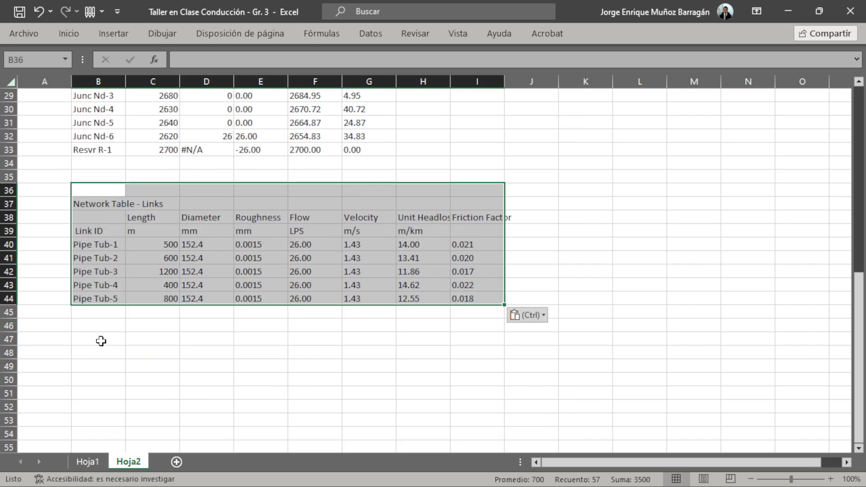
click(100, 341)
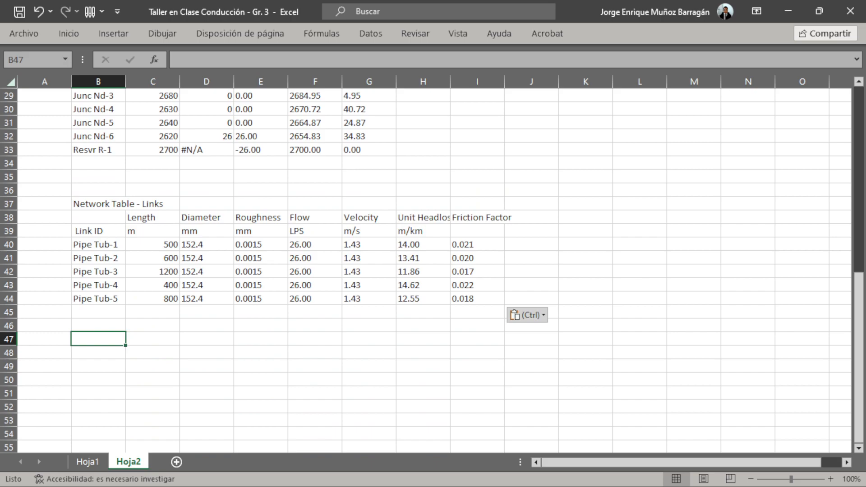
Switch back to EPANET and set up a profile plot of Pressure, clearing Nd-6 from the list of nodes to graph
key(alt+Tab)
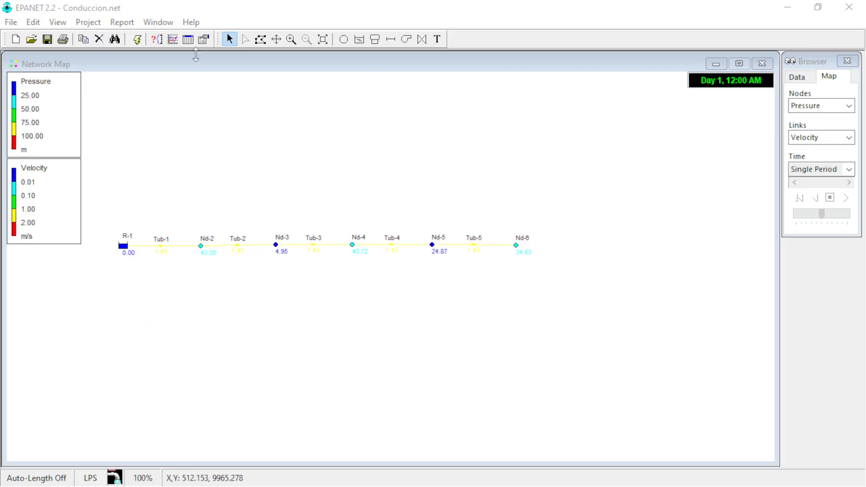
click(173, 39)
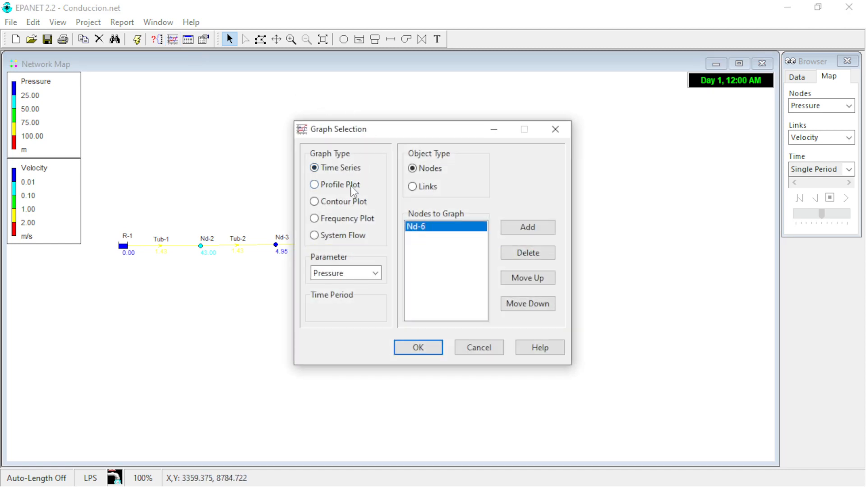
click(342, 186)
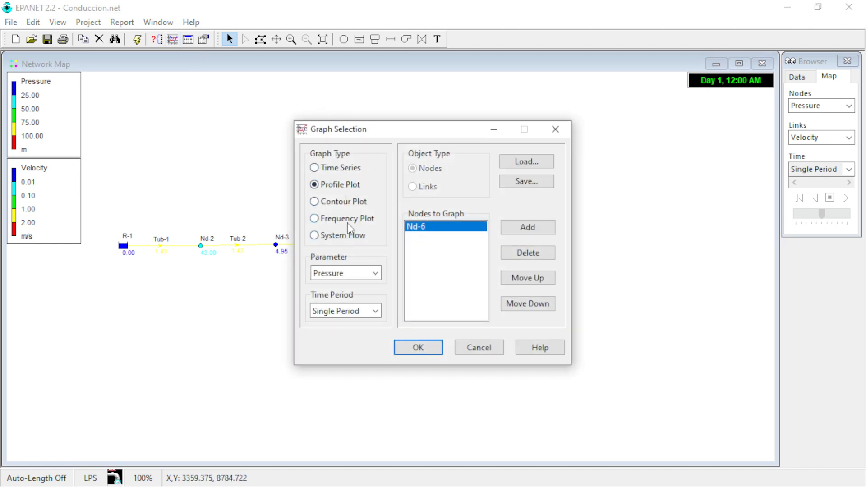
click(535, 256)
drag(428, 131, 685, 177)
click(612, 318)
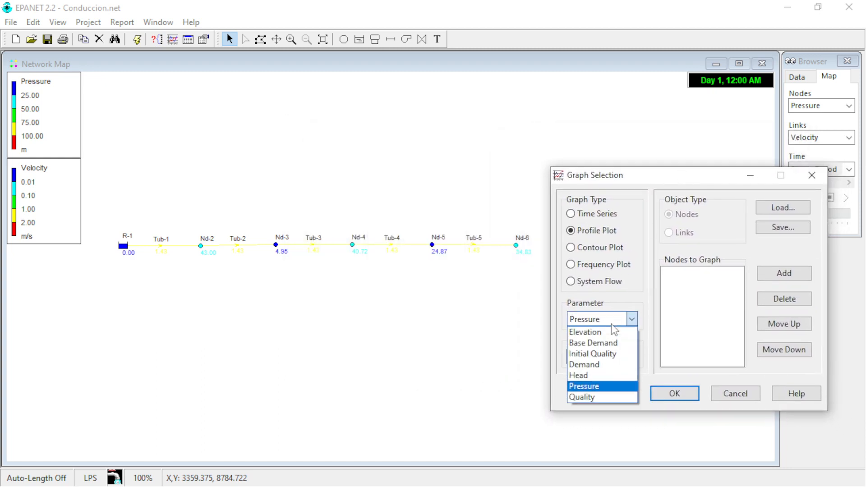
click(599, 386)
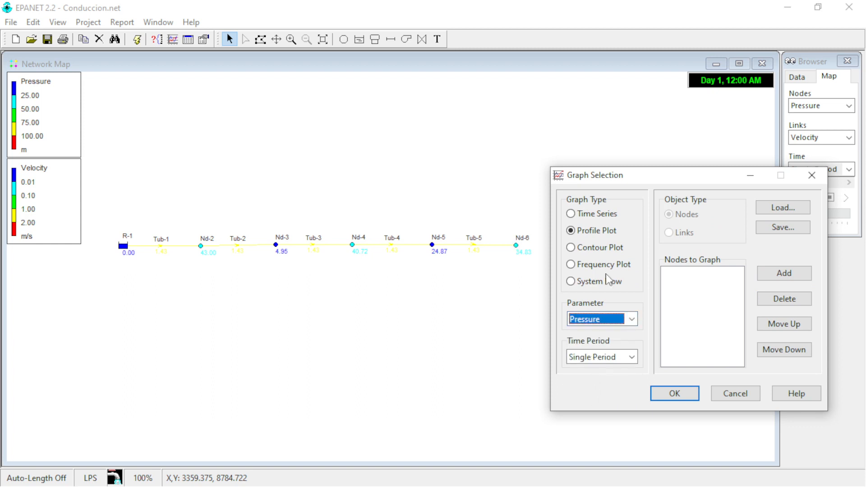
Add reservoir R-1 and junctions Nd-2 and Nd-3 from the map to the nodes to graph, in that order
click(125, 248)
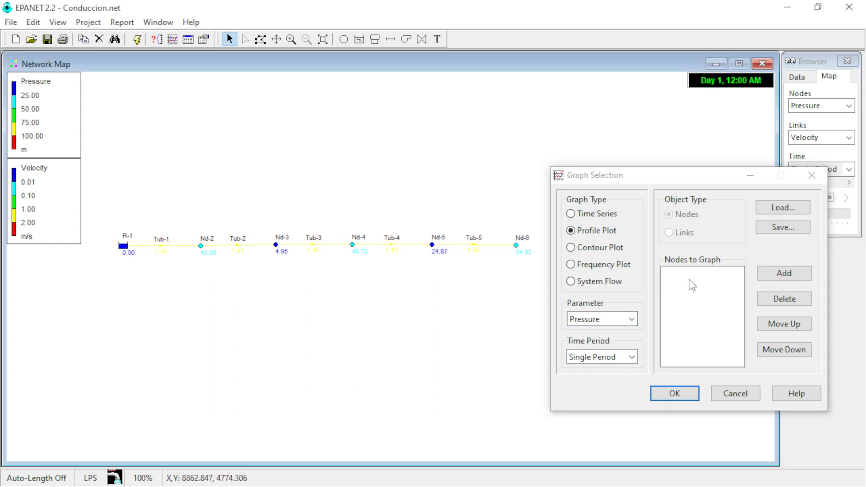
click(784, 273)
click(201, 246)
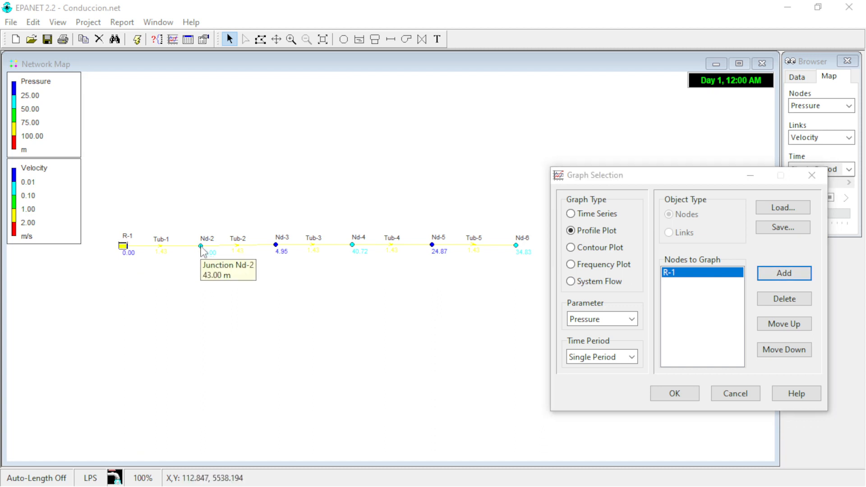
click(785, 273)
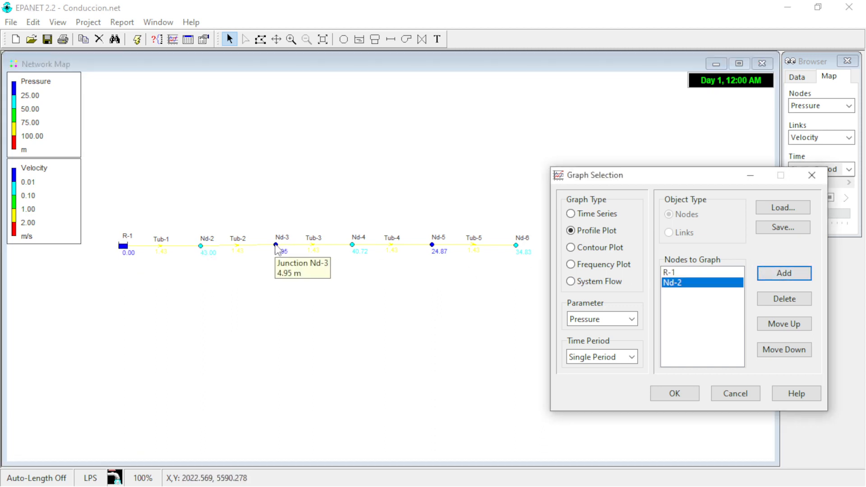
click(275, 245)
click(773, 276)
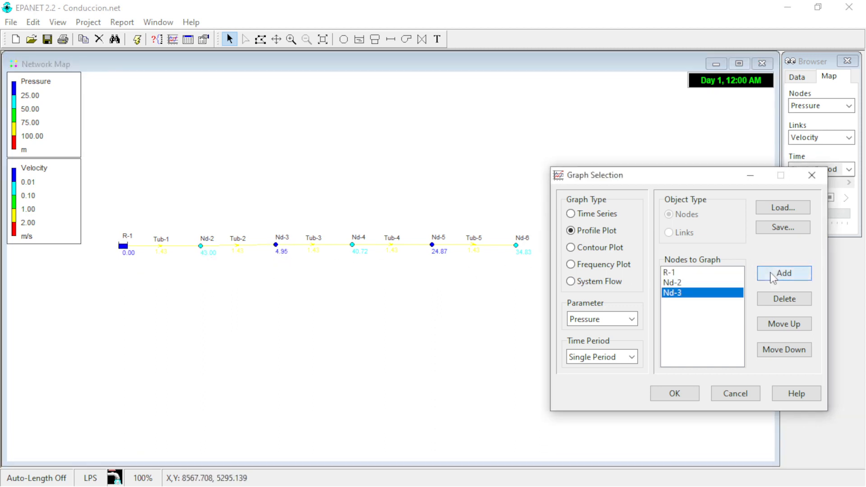
Add junctions Nd-4, Nd-5 and Nd-6 to the nodes to graph and generate the pressure profile plot
click(353, 244)
click(801, 273)
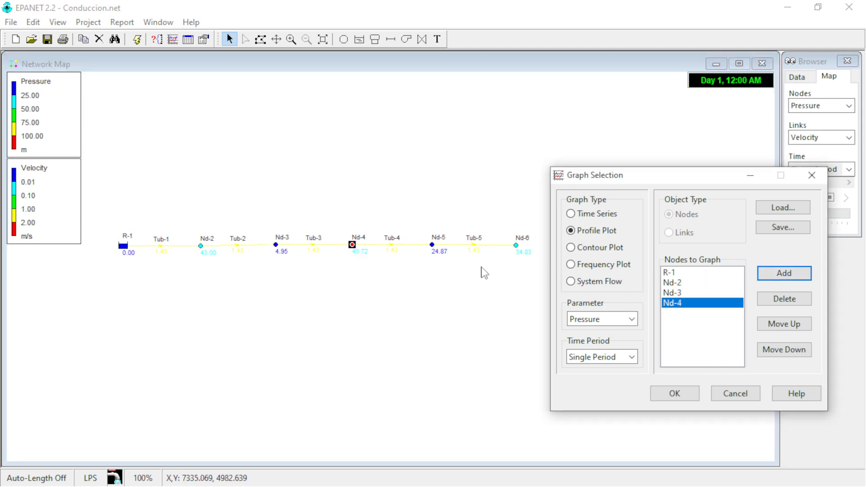
click(432, 244)
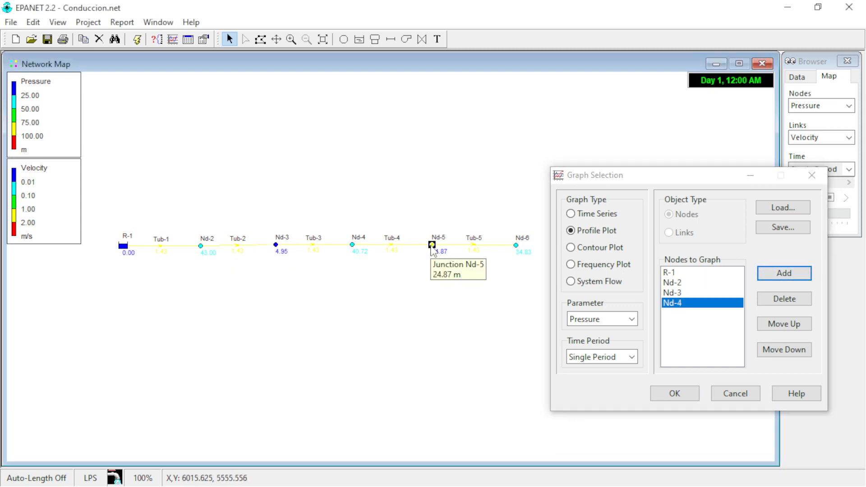
click(762, 274)
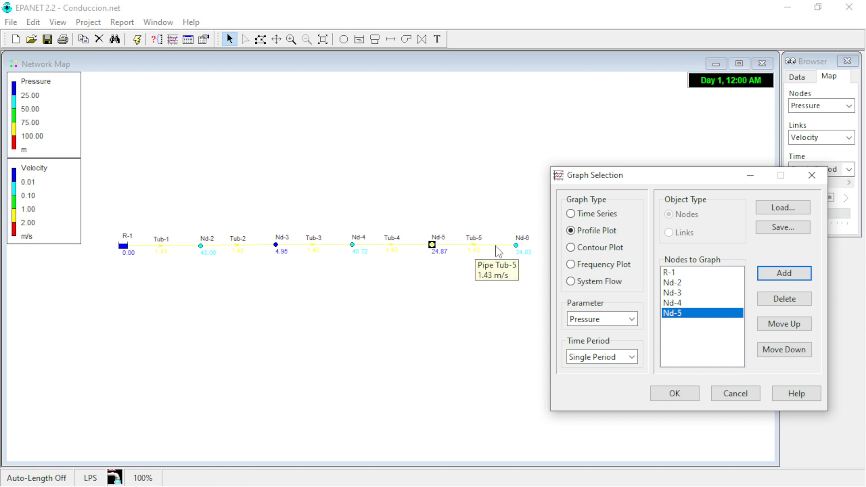
click(516, 245)
click(784, 274)
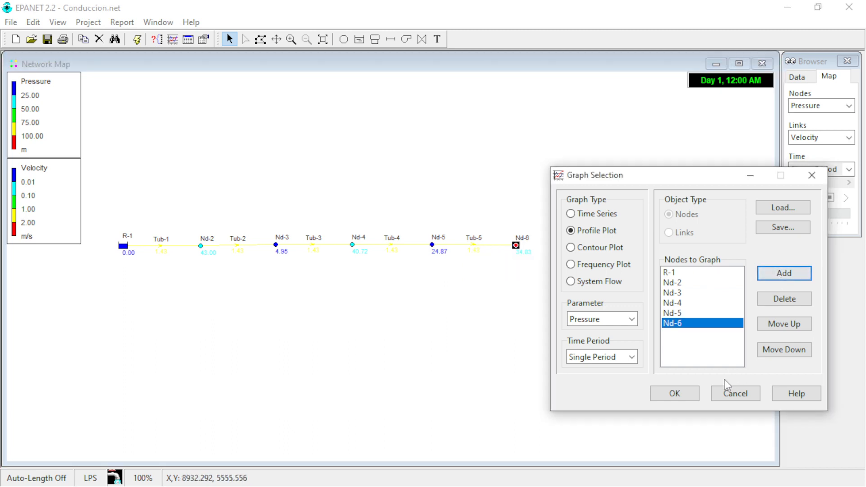
click(689, 395)
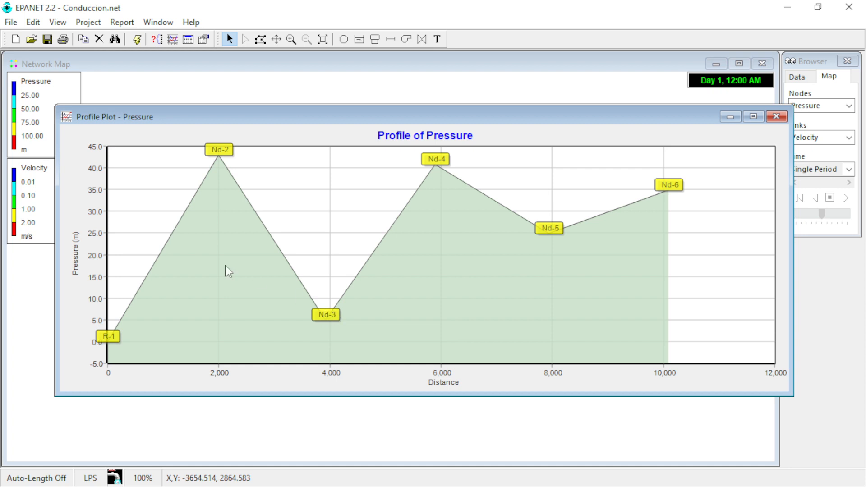
Copy the pressure profile plot to the clipboard as a bitmap
click(33, 22)
mouse_move(54, 24)
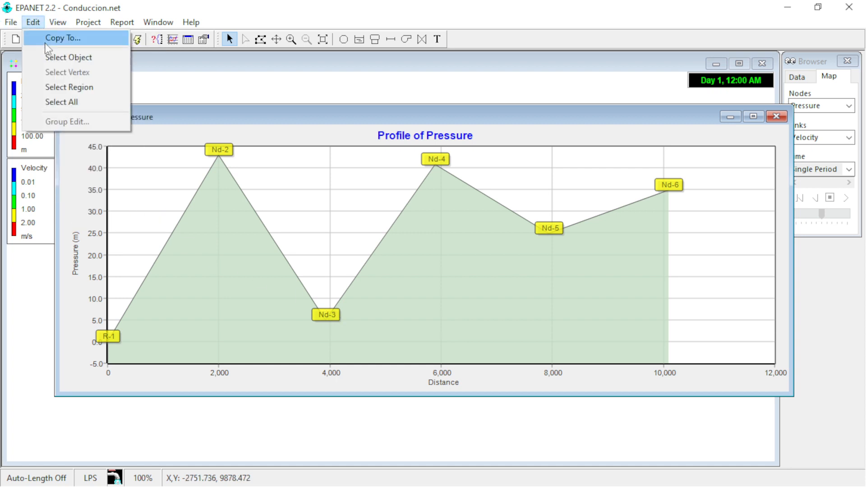
click(52, 38)
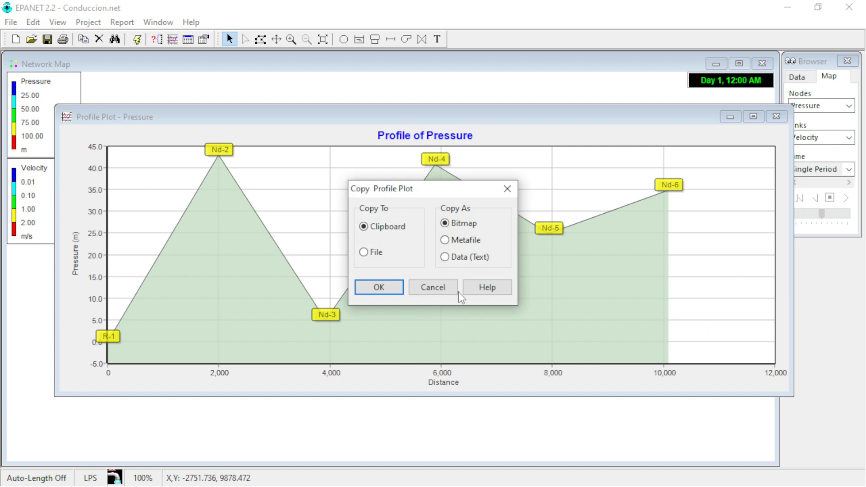
click(377, 287)
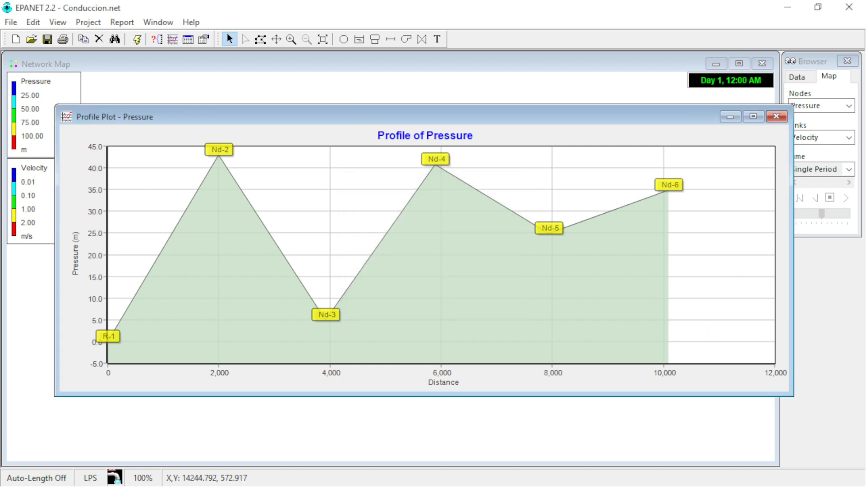
Switch to the Excel workbook, paste the pressure profile at cell B47 of Hoja2 and review the sheet's contents
key(alt+Tab)
key(ctrl+v)
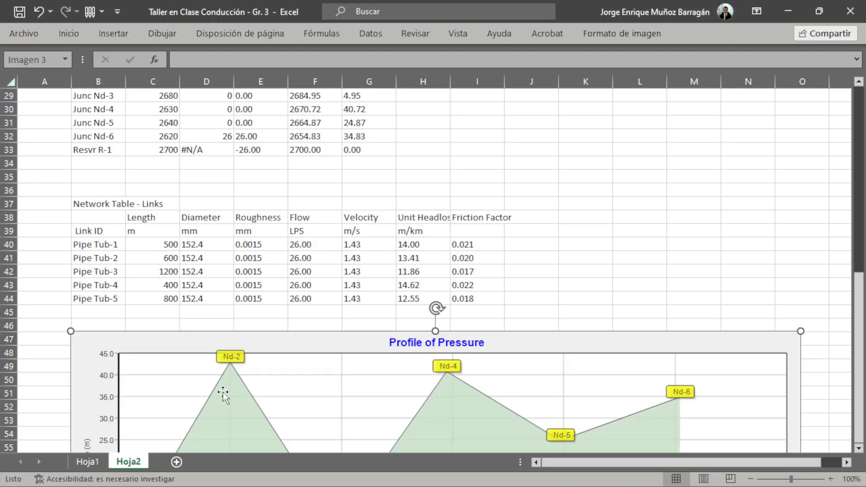
scroll(242, 345, down, 4)
click(694, 122)
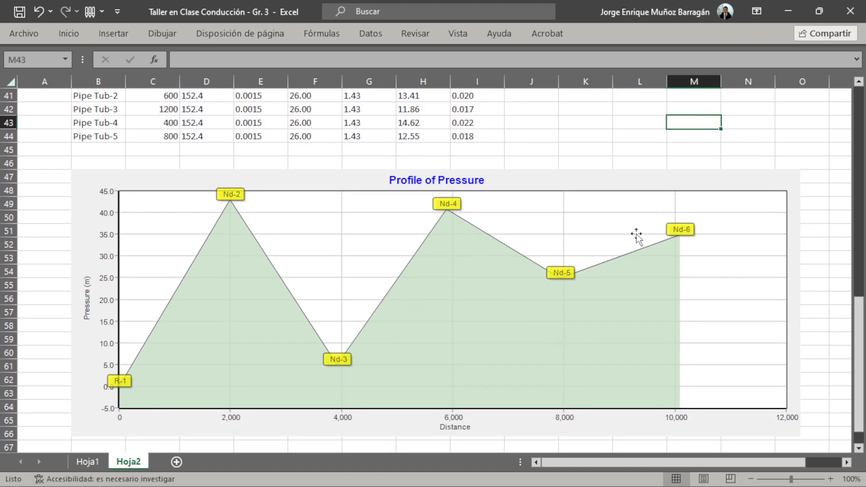
scroll(636, 236, up, 13)
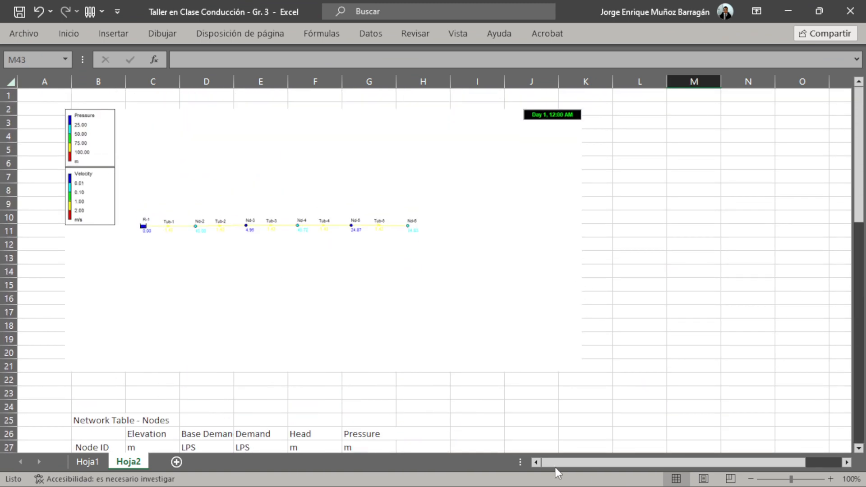
Switch back to EPANET and close the pressure profile plot
key(alt+Tab)
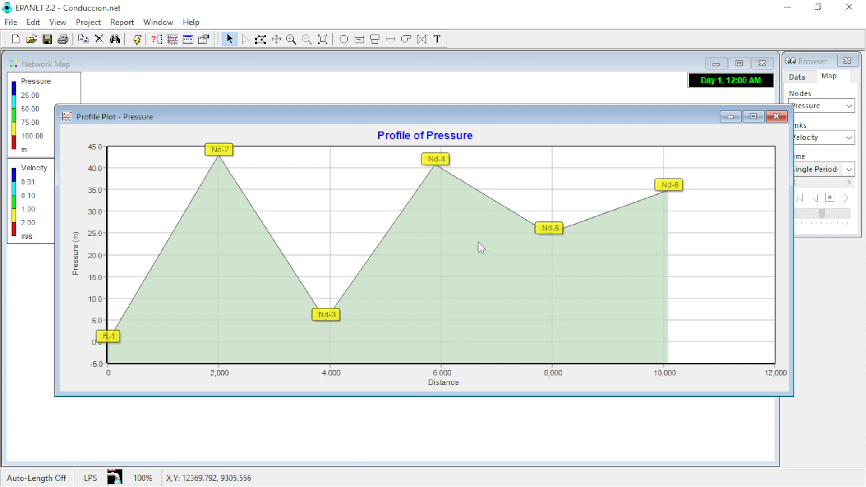
click(775, 118)
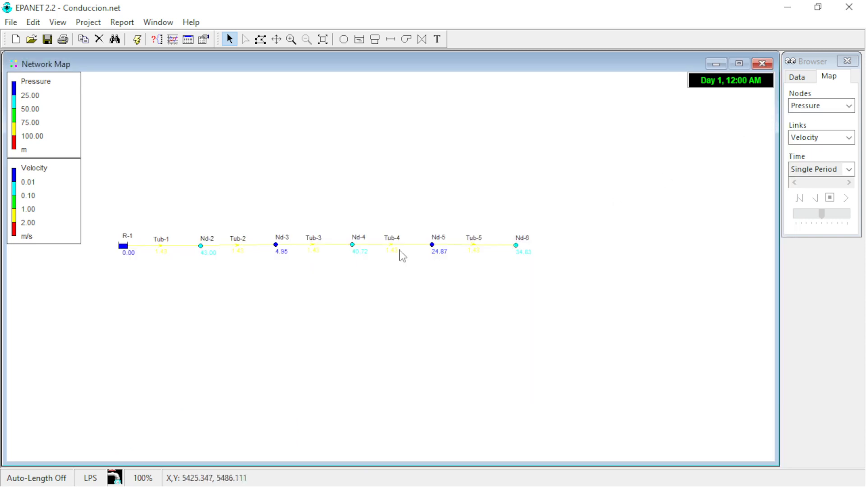